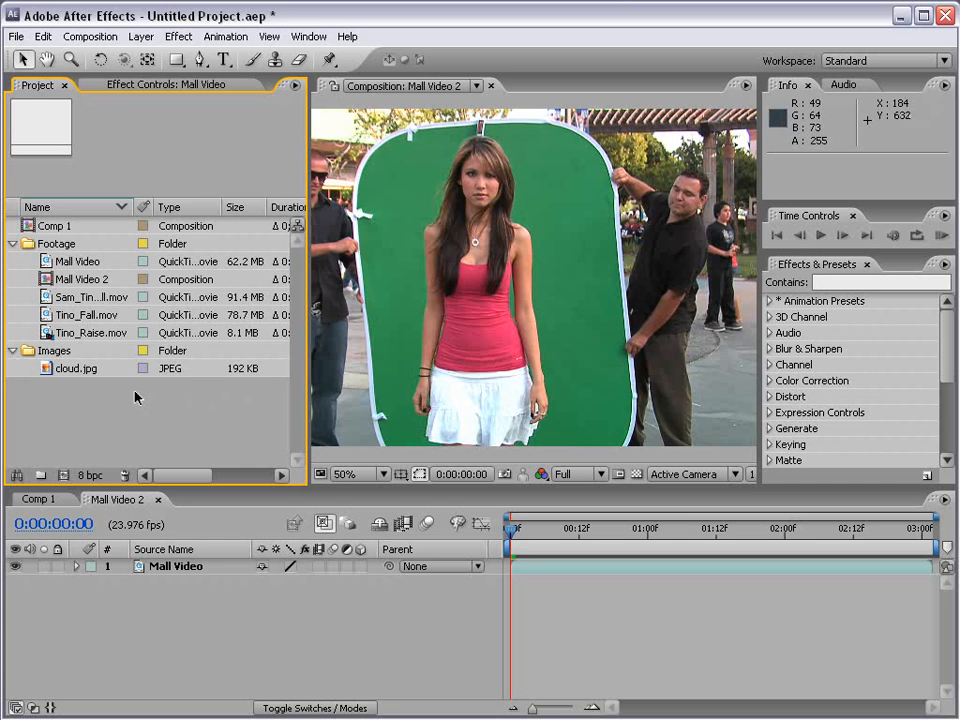
# Step: Create a composition from the Tino_Raise.mov footage and reveal its layer's Transform properties in the timeline
pyautogui.click(49, 335)
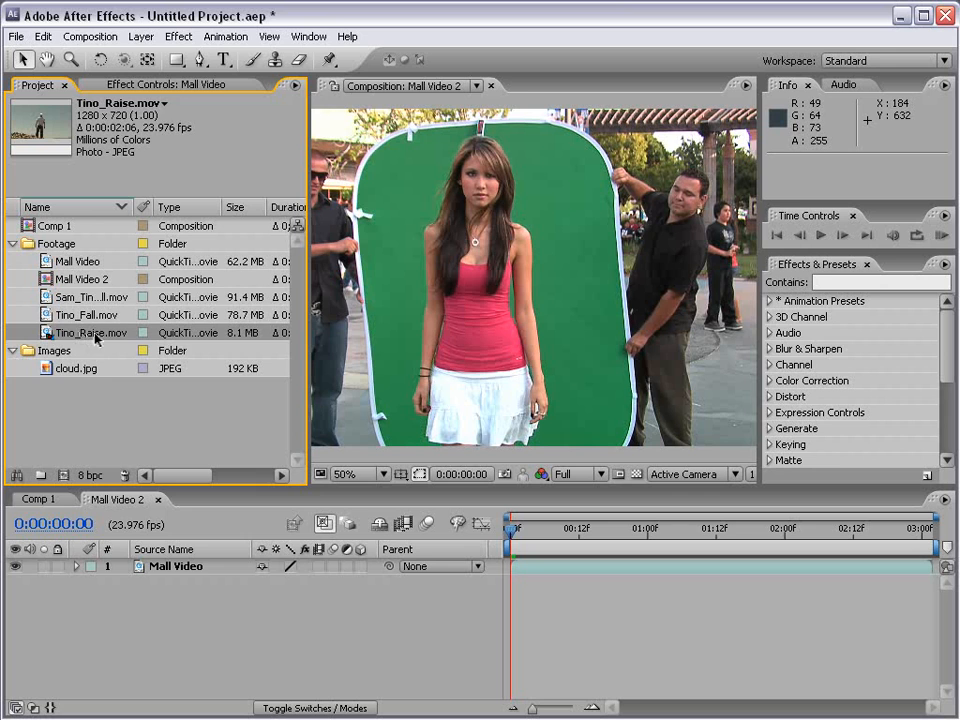
pyautogui.moveTo(96, 340); pyautogui.dragTo(64, 479)
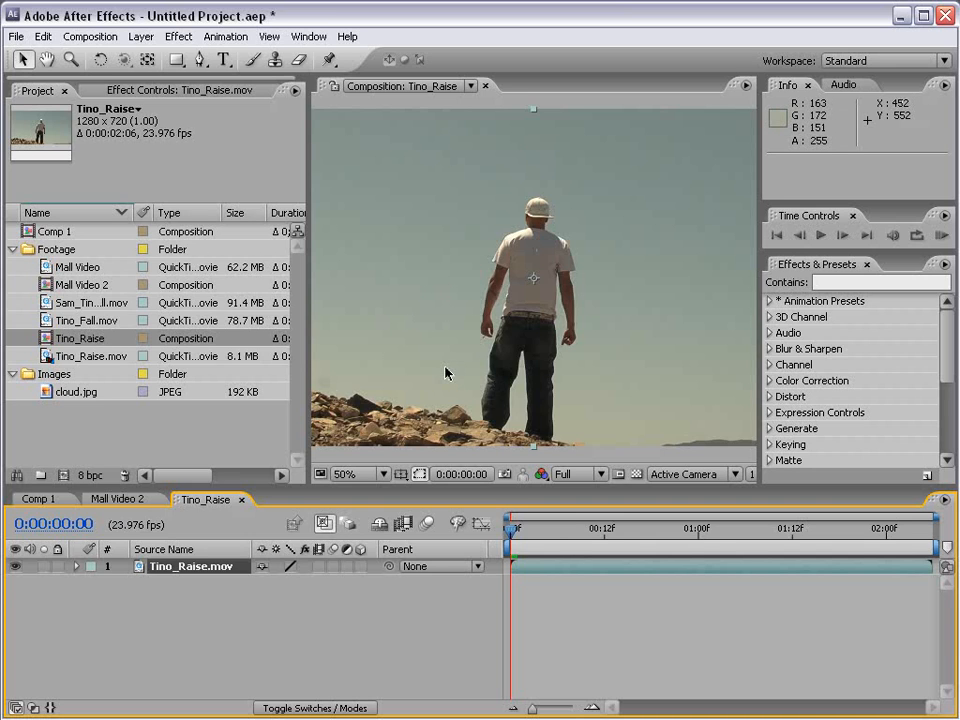
pyautogui.click(76, 567)
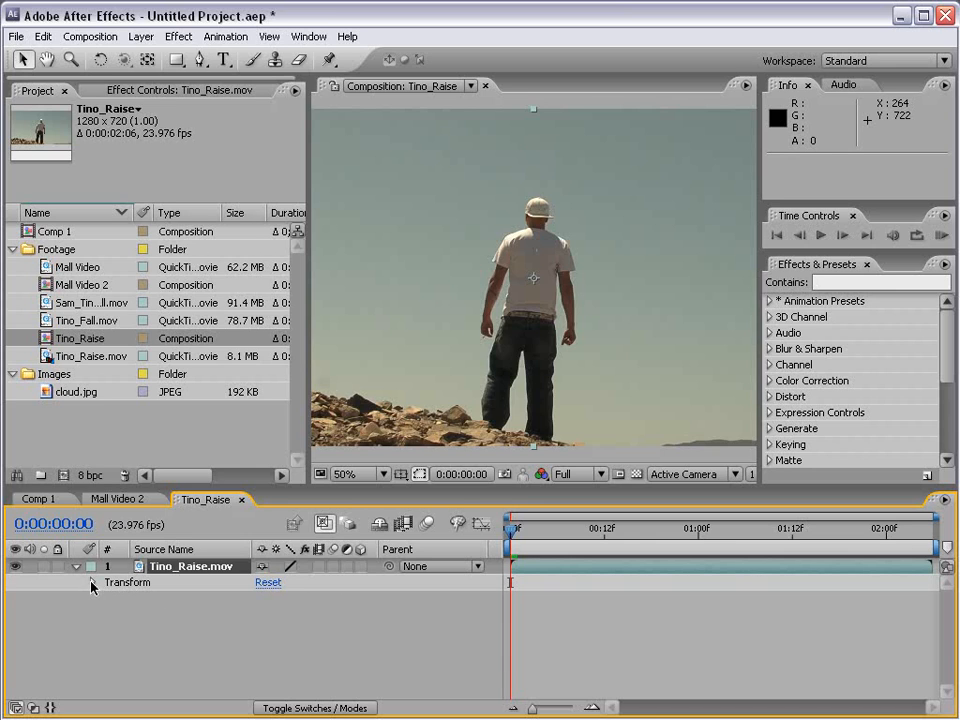
pyautogui.click(92, 582)
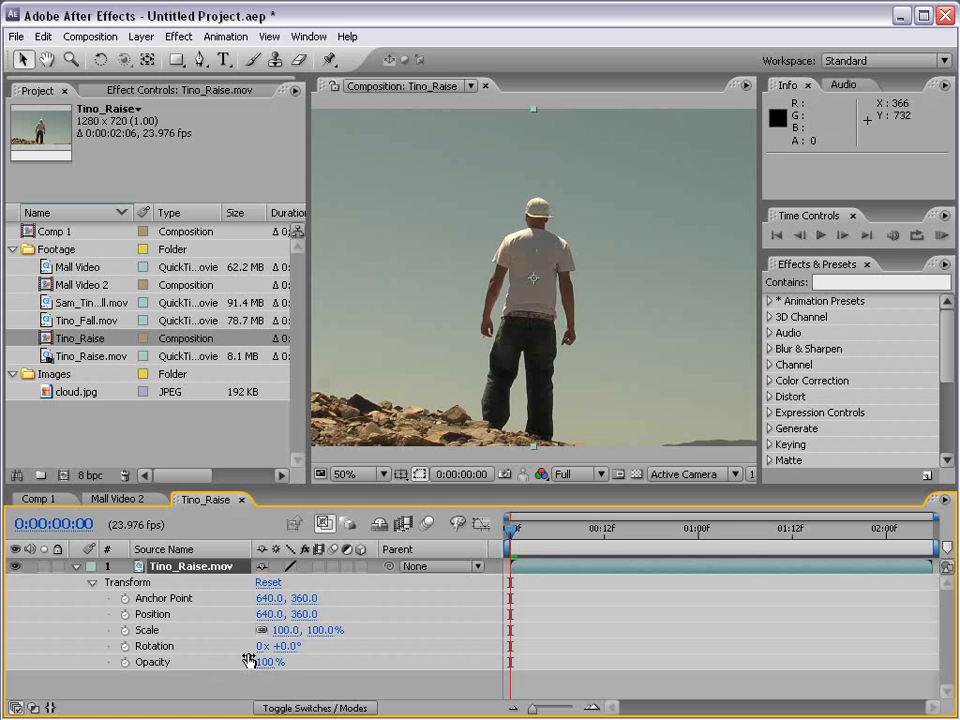
# Step: Set the Tino_Raise.mov layer's rotation to 5°, try out a scale change and undo the scaling
pyautogui.moveTo(287, 646)
pyautogui.mouseDown()
pyautogui.moveTo(340, 648)
pyautogui.moveTo(296, 652)
pyautogui.mouseUp()
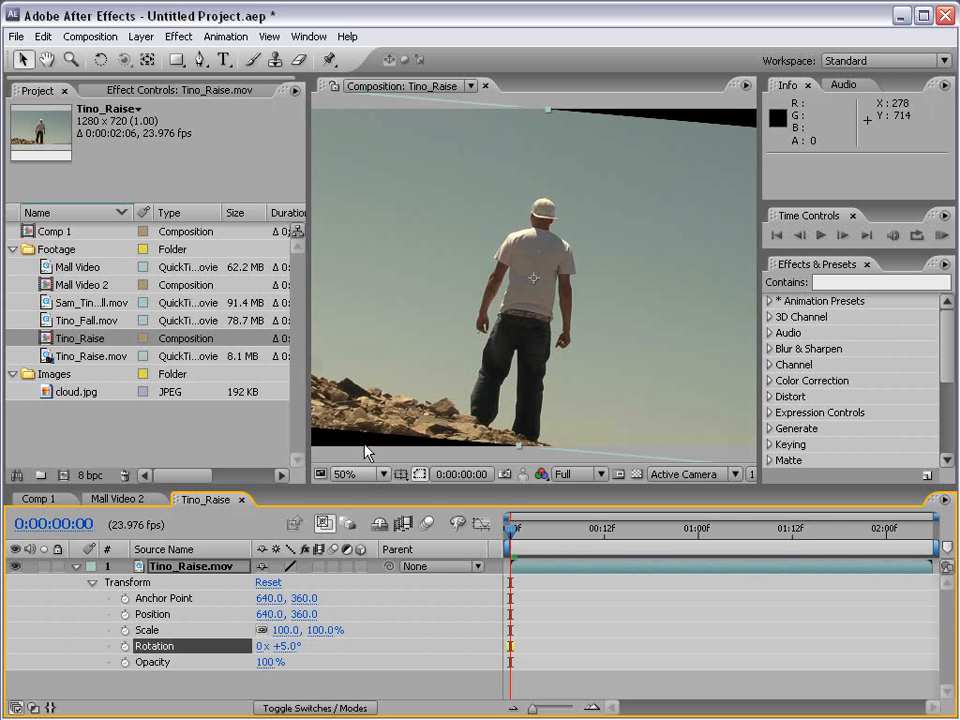
pyautogui.moveTo(314, 630); pyautogui.dragTo(349, 629)
pyautogui.hotkey('ctrl', 'z')
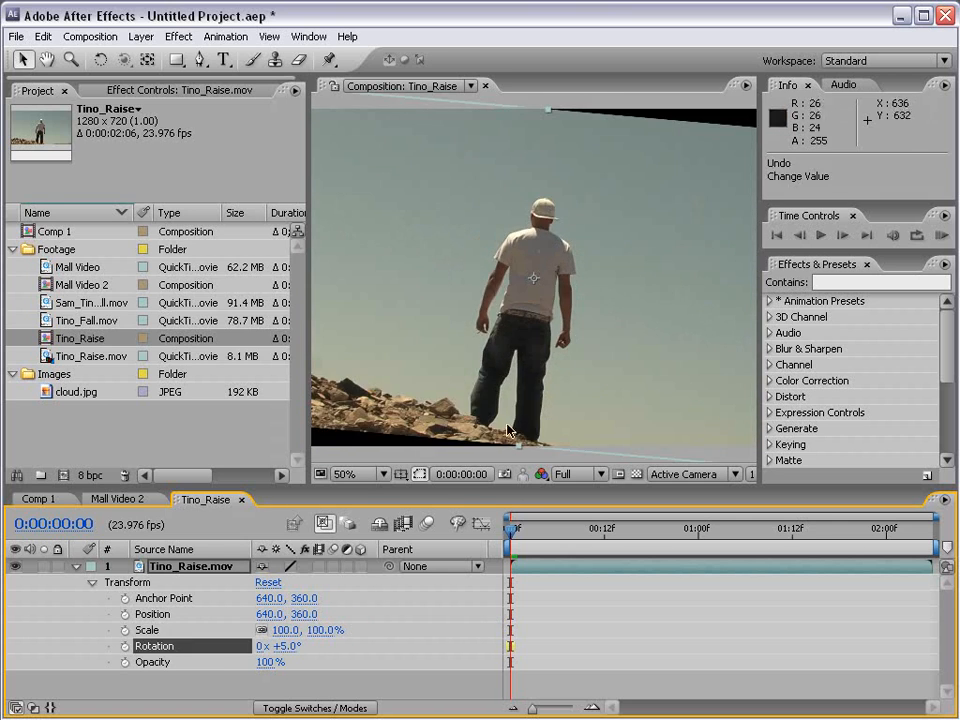
# Step: Move the layer's anchor point onto the man's cap and rotate the layer around it to -1°, also trying scale and opacity changes
pyautogui.click(147, 63)
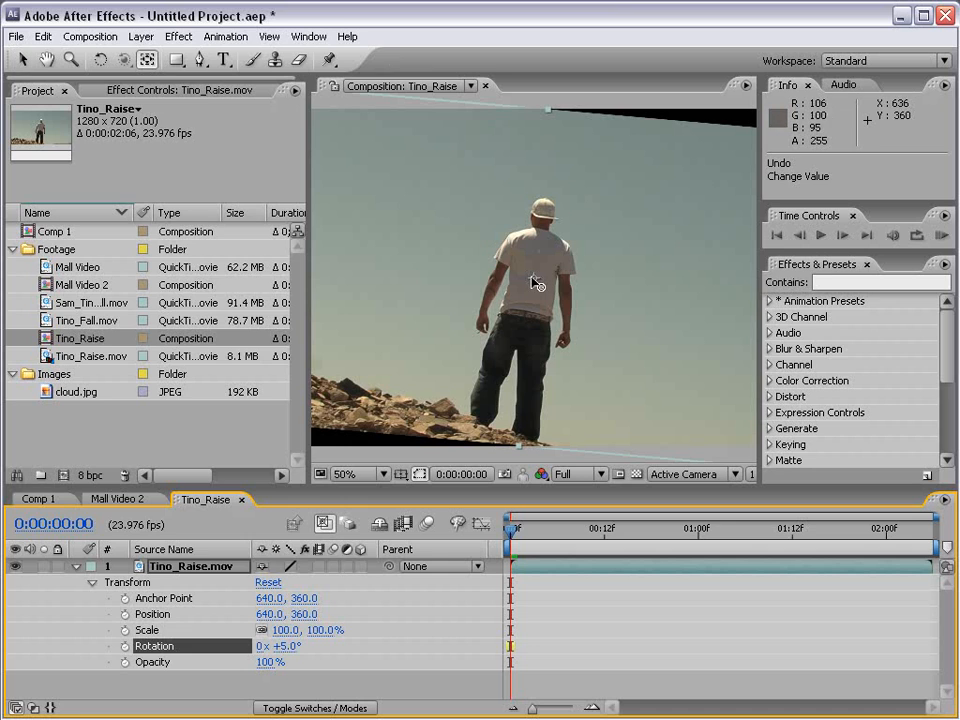
pyautogui.moveTo(538, 285); pyautogui.dragTo(543, 214)
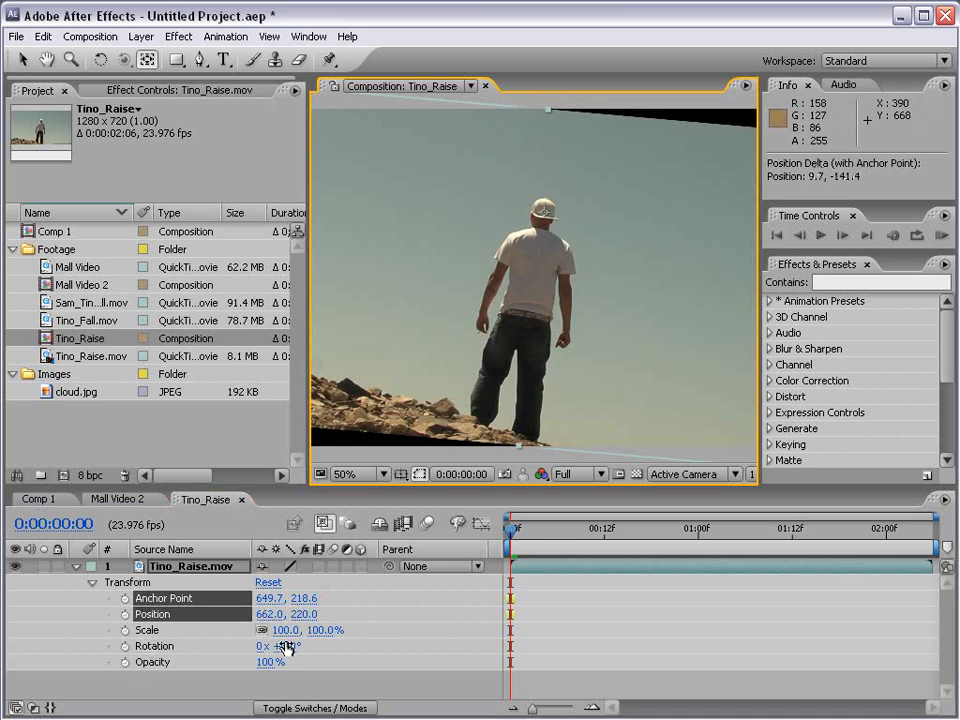
pyautogui.moveTo(285, 646); pyautogui.dragTo(310, 631)
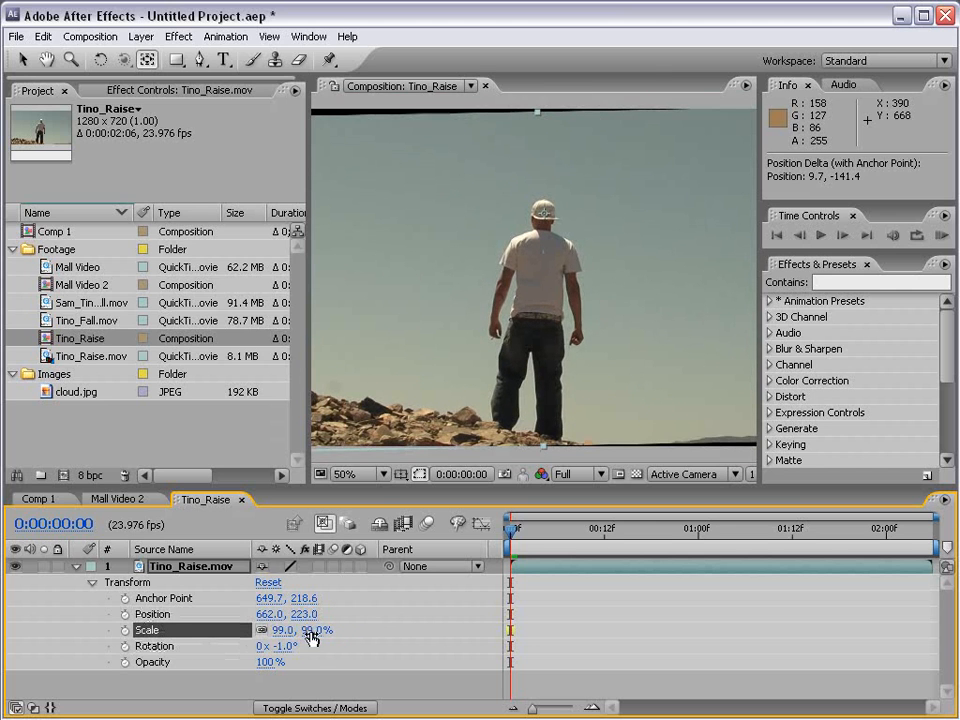
pyautogui.hotkey('ctrl', 'z')
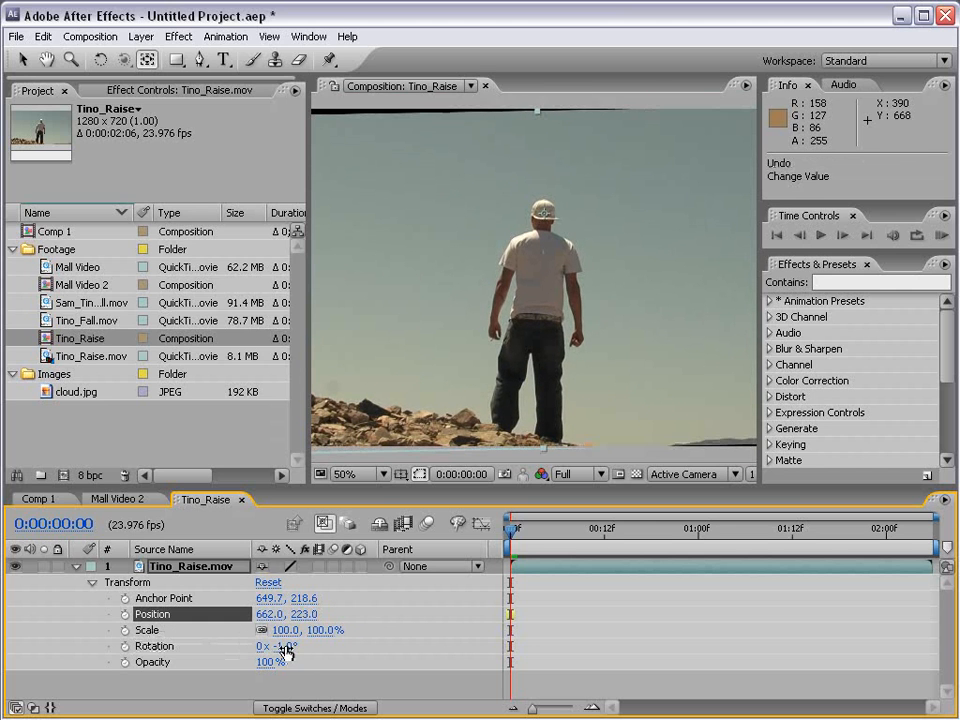
pyautogui.moveTo(263, 662); pyautogui.dragTo(303, 665)
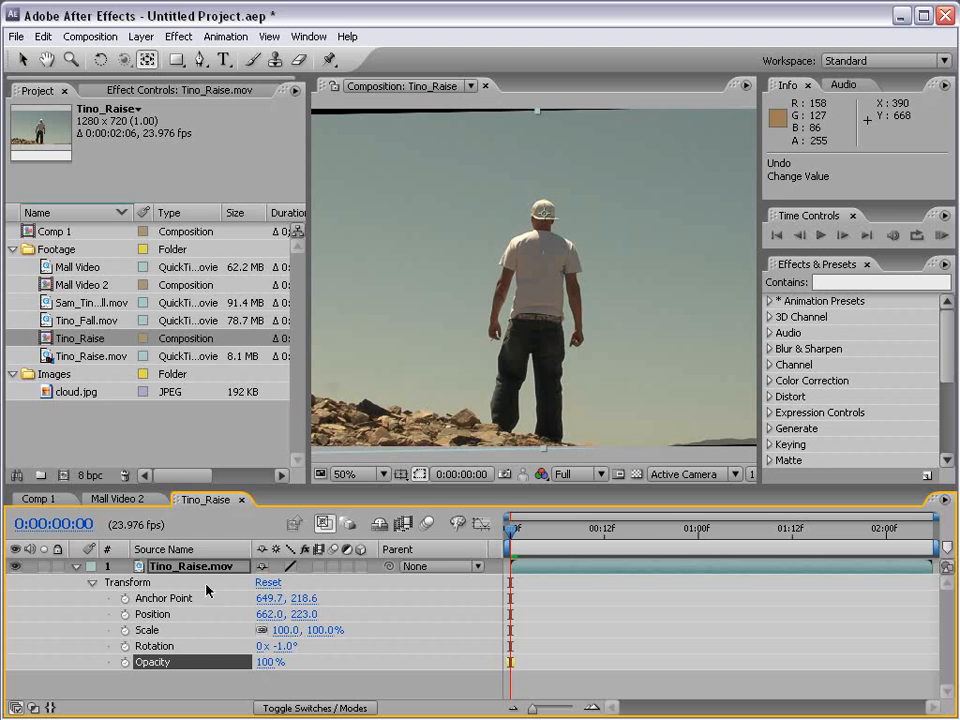
# Step: Reset all Transform properties of the Tino_Raise.mov layer and switch back to the Selection tool
pyautogui.click(267, 584)
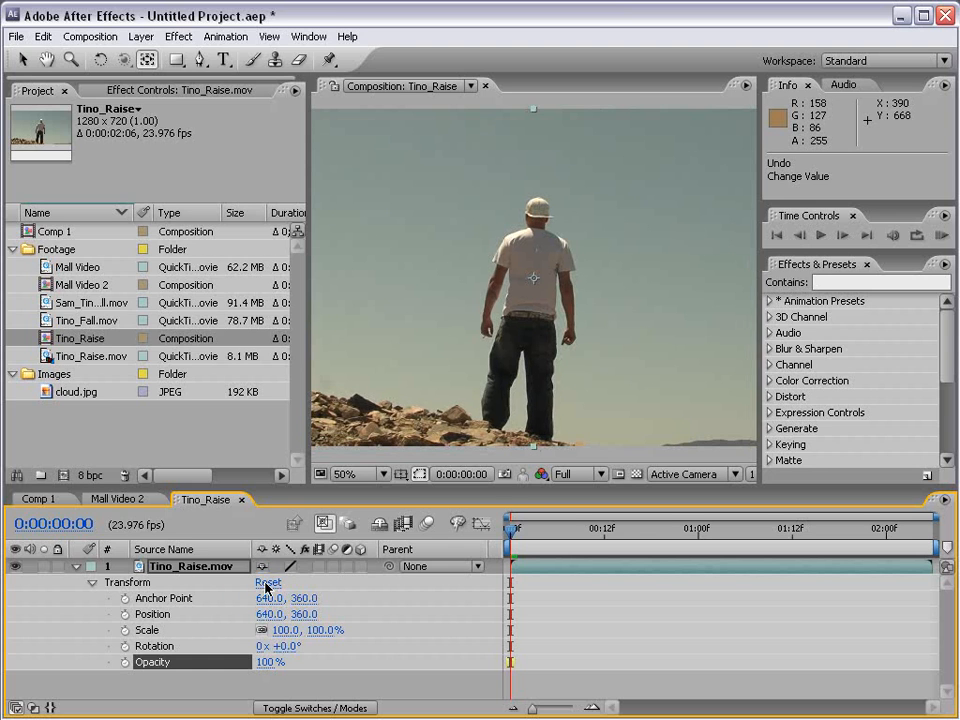
pyautogui.rightClick(161, 620)
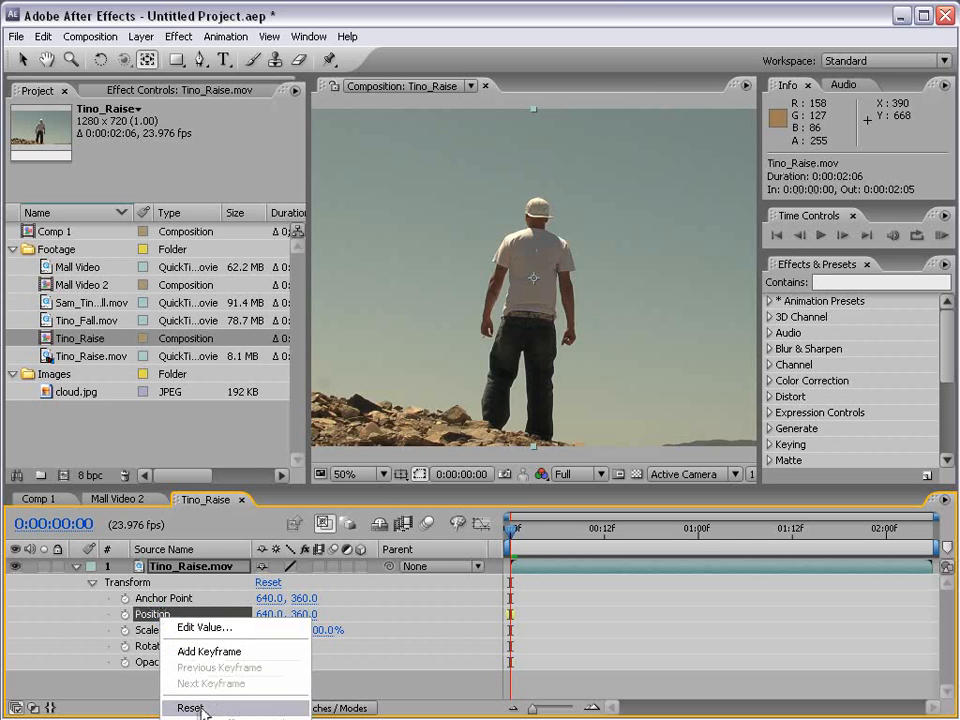
pyautogui.click(340, 668)
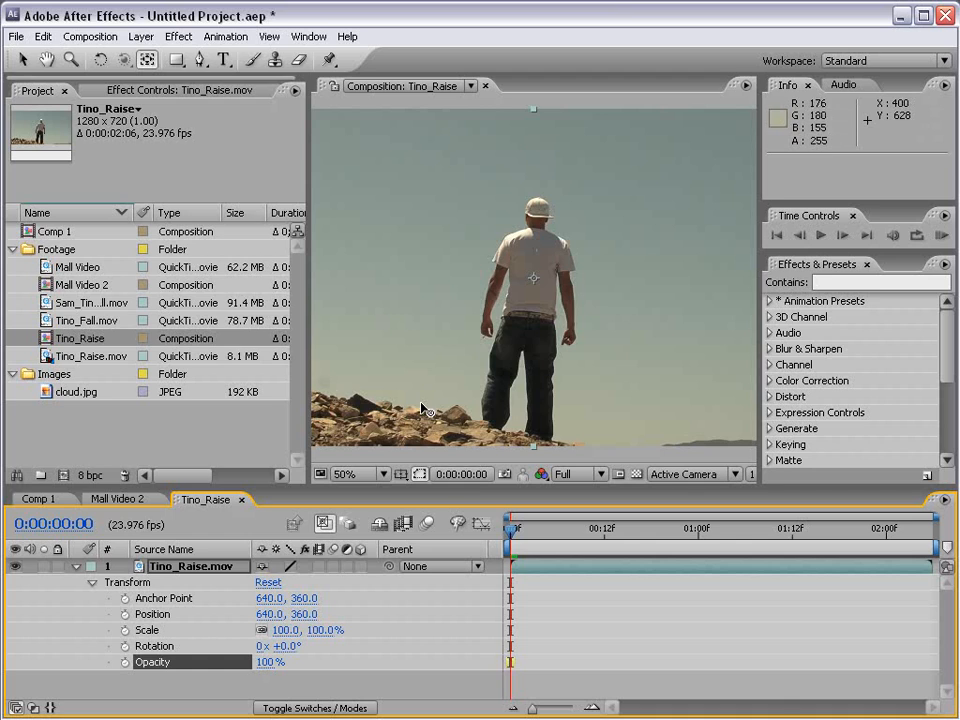
pyautogui.click(23, 60)
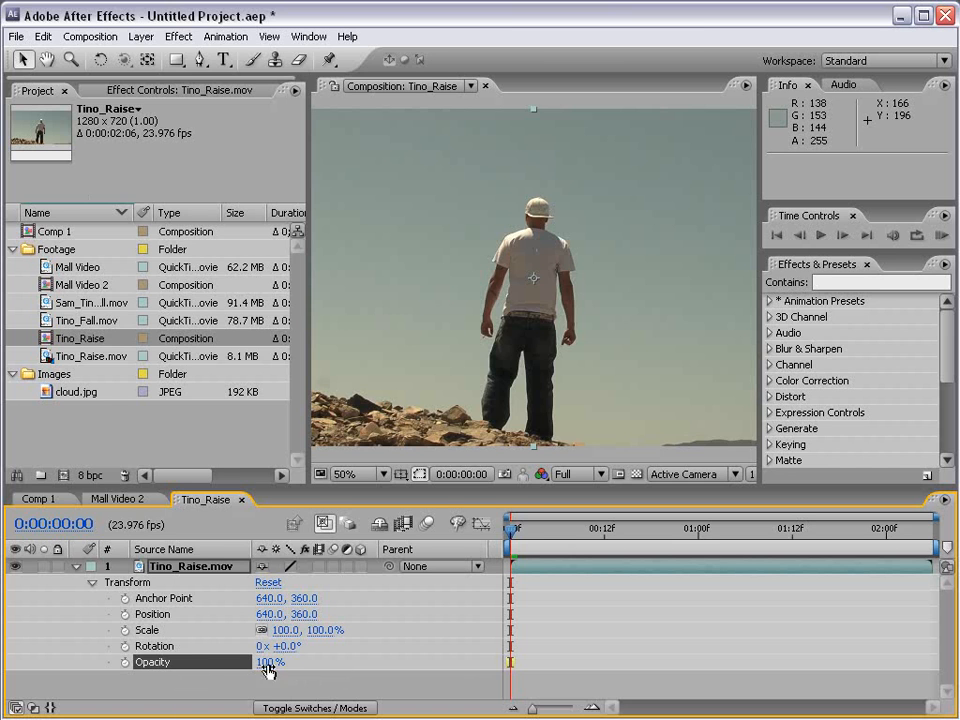
# Step: Set the layer's opacity to 0% at 0:00:00:00 and enable Opacity keyframing there
pyautogui.moveTo(268, 664)
pyautogui.mouseDown()
pyautogui.moveTo(161, 663)
pyautogui.moveTo(266, 662)
pyautogui.mouseUp()
pyautogui.moveTo(511, 530)
pyautogui.mouseDown()
pyautogui.moveTo(699, 545)
pyautogui.moveTo(495, 536)
pyautogui.mouseUp()
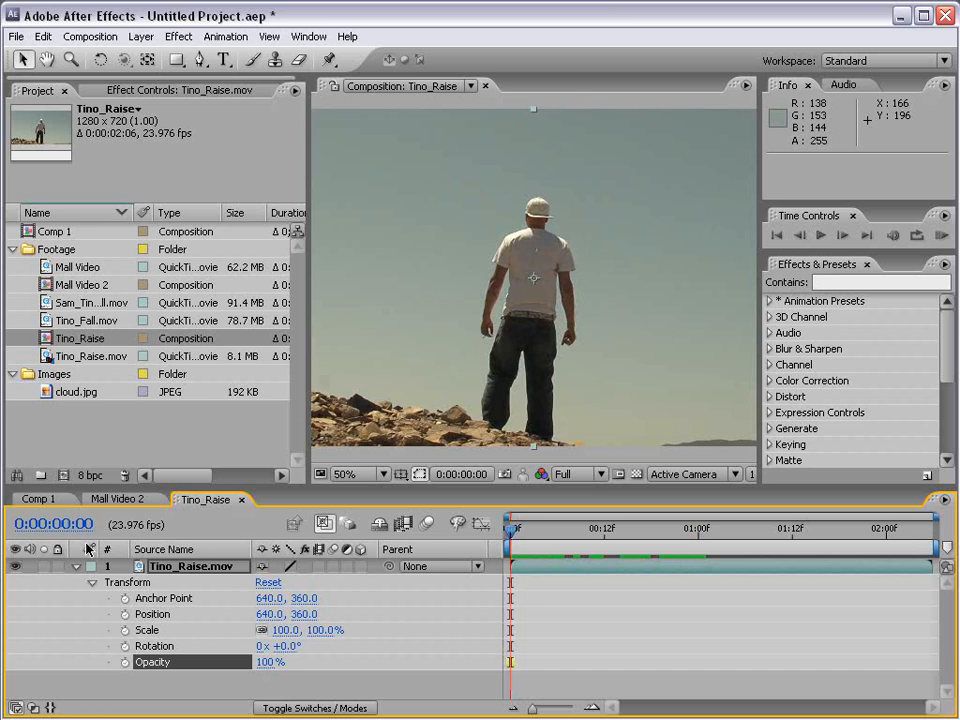
pyautogui.click(266, 662)
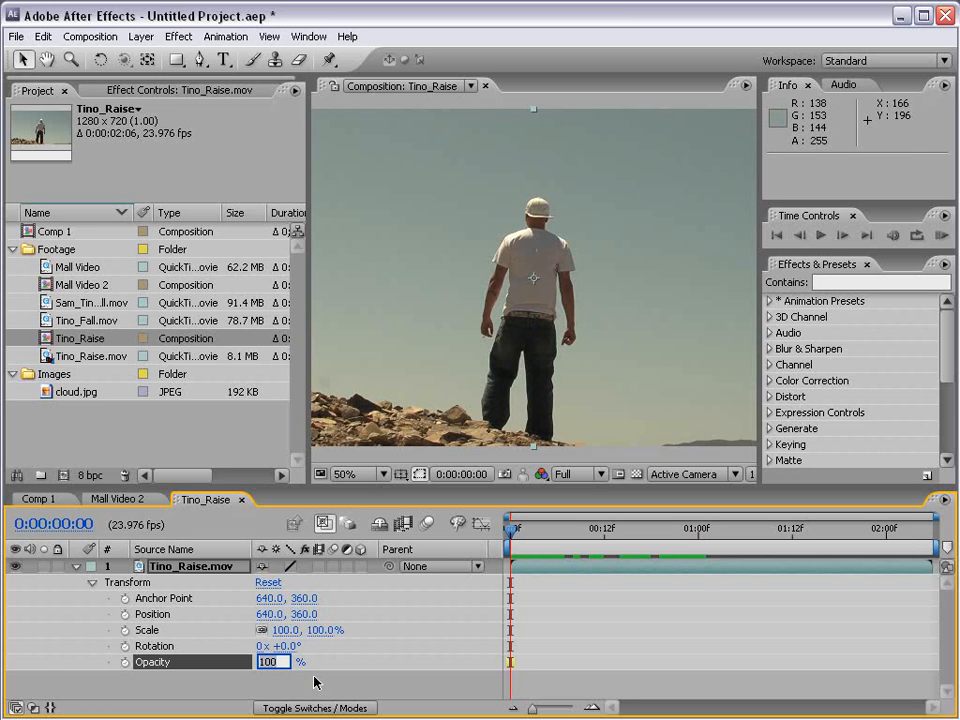
pyautogui.write('0')
pyautogui.press('Return')
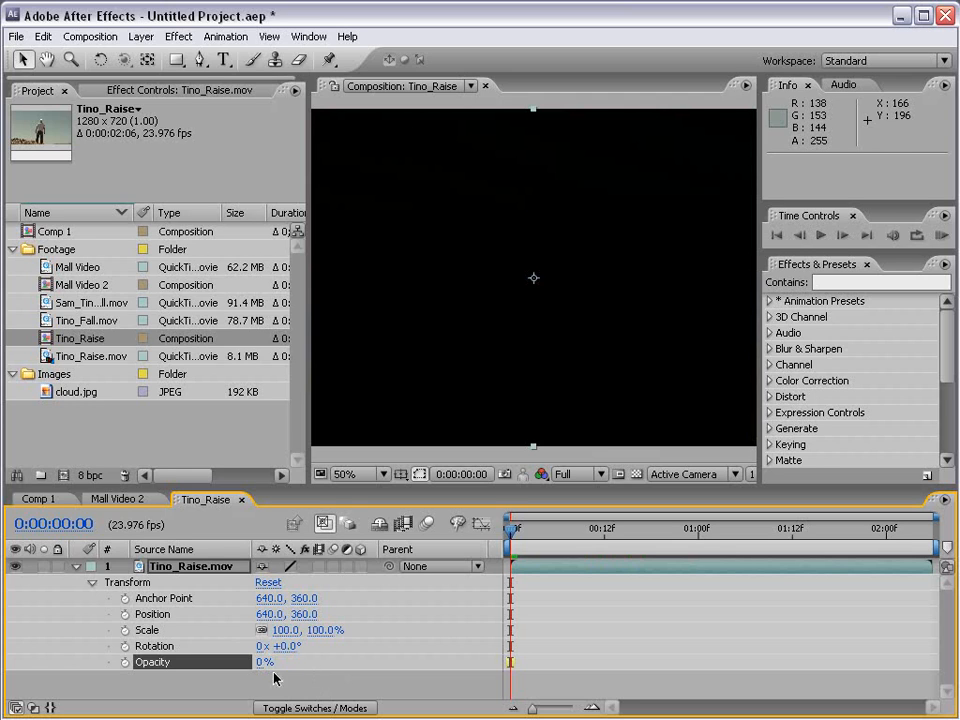
pyautogui.click(125, 662)
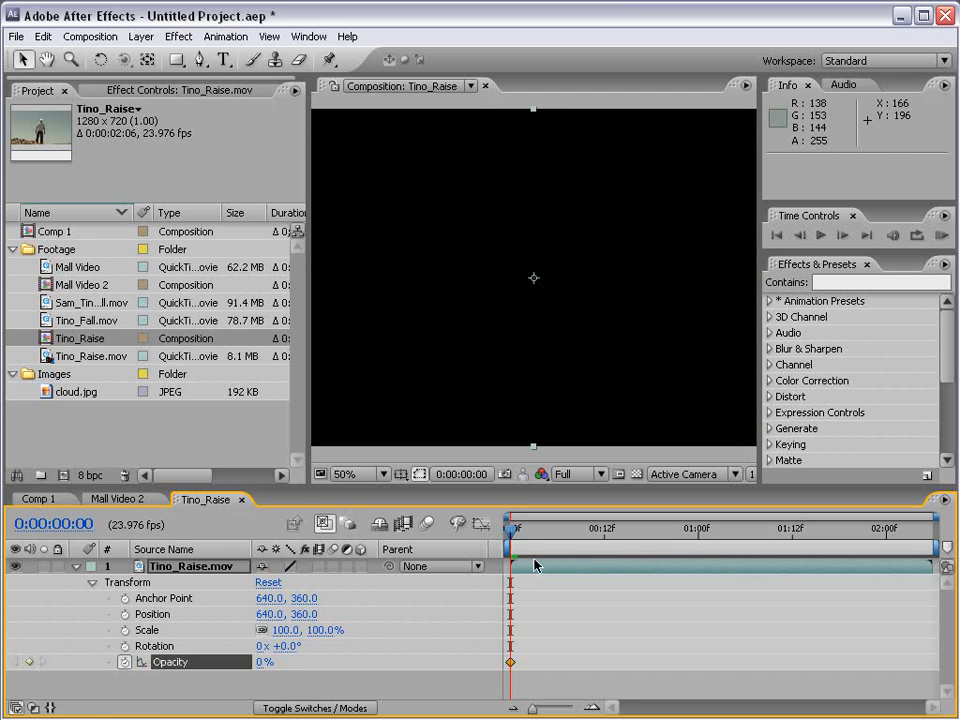
# Step: Set the layer's opacity to 100% at 0:00:01:00 to create a second keyframe for the fade-in
pyautogui.click(582, 530)
pyautogui.moveTo(510, 546); pyautogui.dragTo(699, 550)
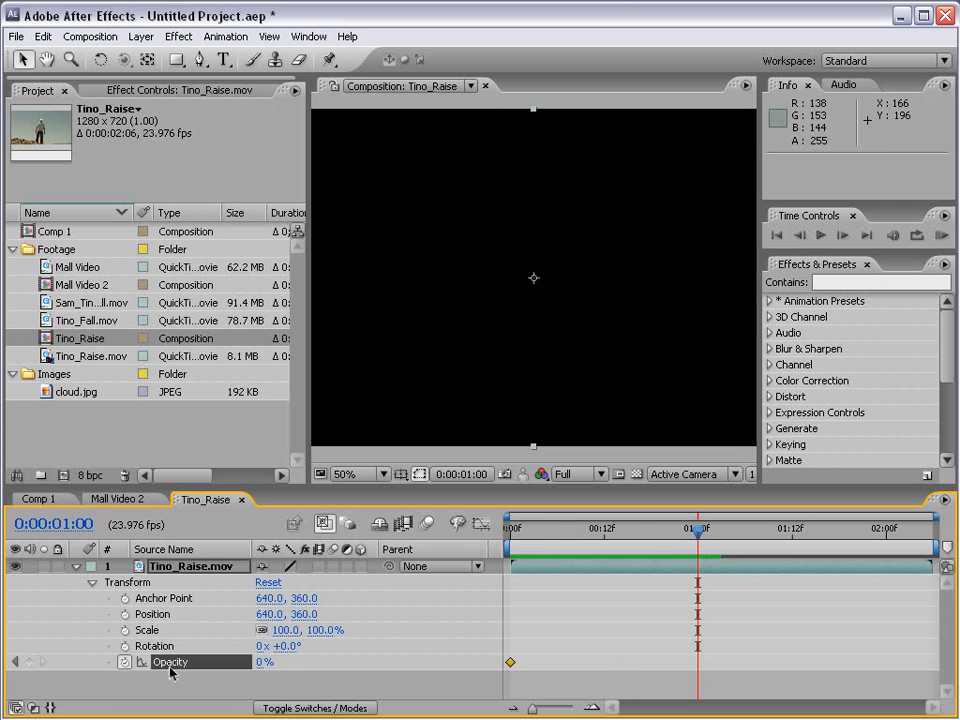
pyautogui.moveTo(264, 662); pyautogui.dragTo(387, 660)
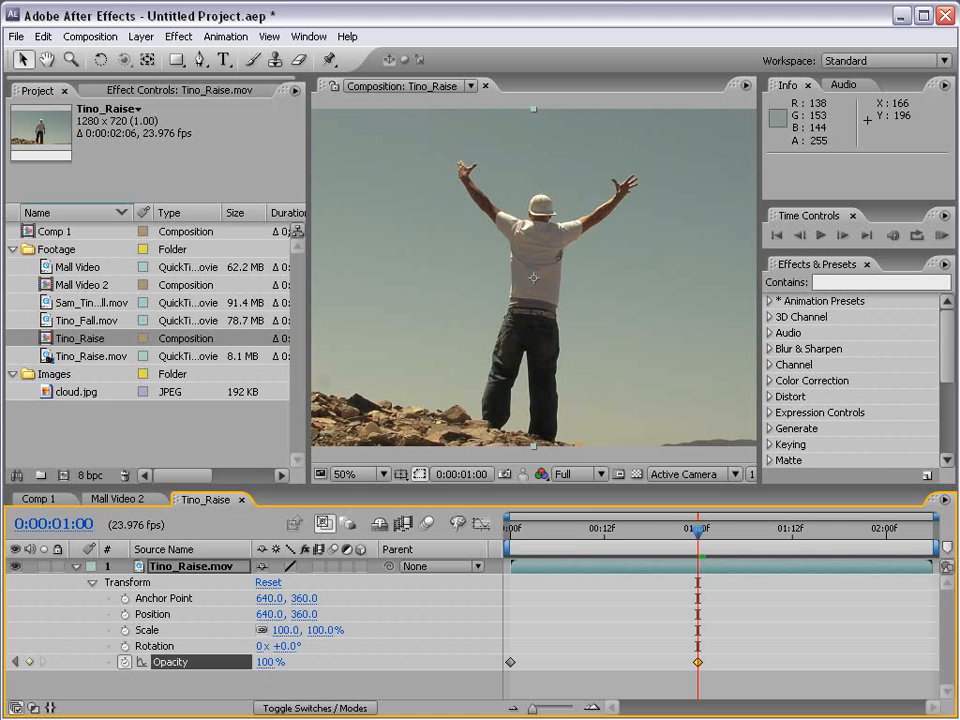
# Step: Play a RAM preview of the fade-in and scrub through the frames between the two Opacity keyframes
pyautogui.click(941, 236)
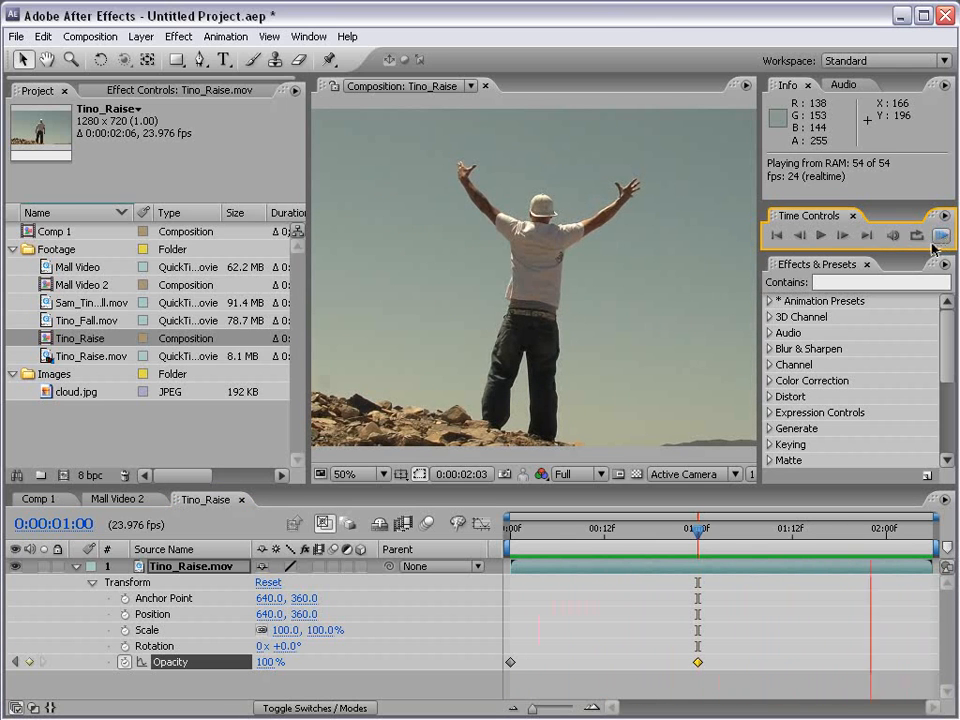
pyautogui.press('space')
pyautogui.moveTo(536, 528); pyautogui.dragTo(543, 568)
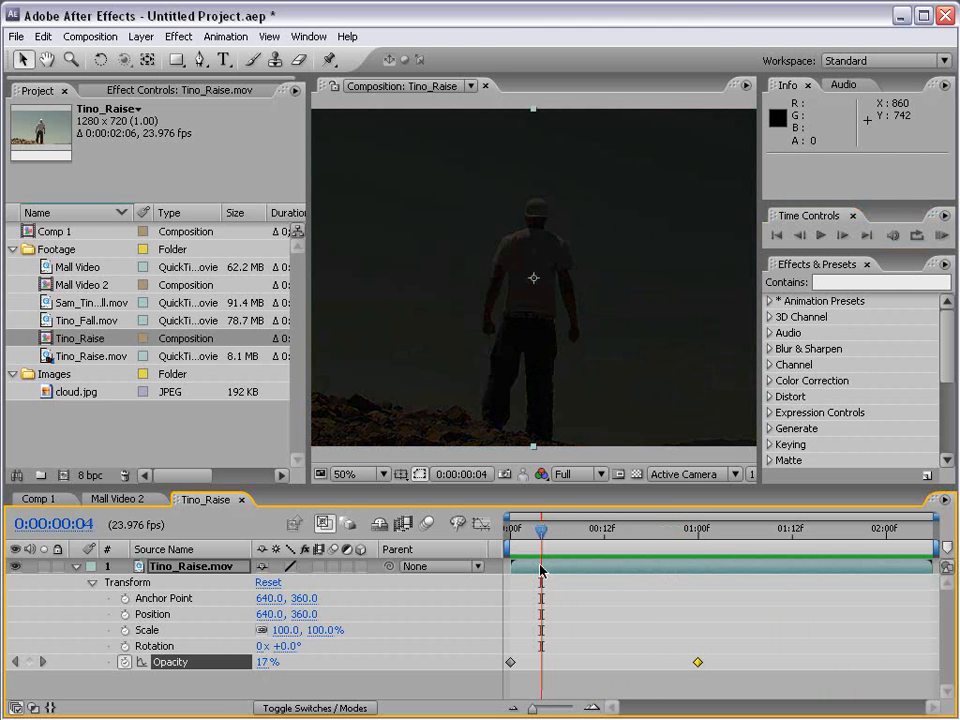
pyautogui.moveTo(540, 530); pyautogui.dragTo(621, 534)
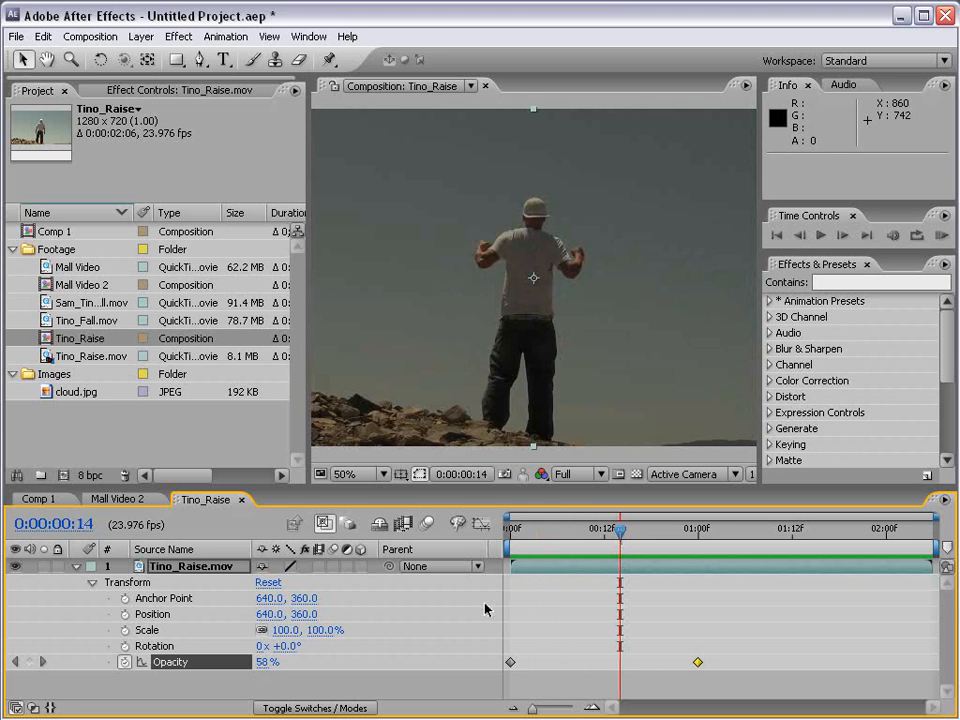
pyautogui.press('space')
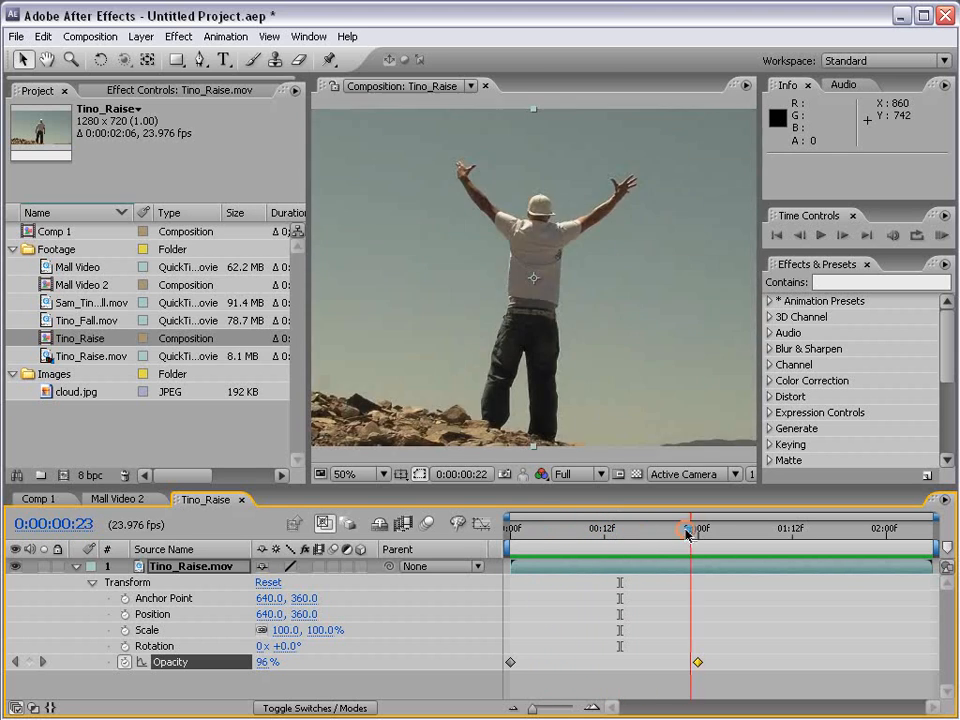
# Step: Remove the Opacity animation with the layer at 100% and return the current time to 0:00:00:00
pyautogui.click(125, 663)
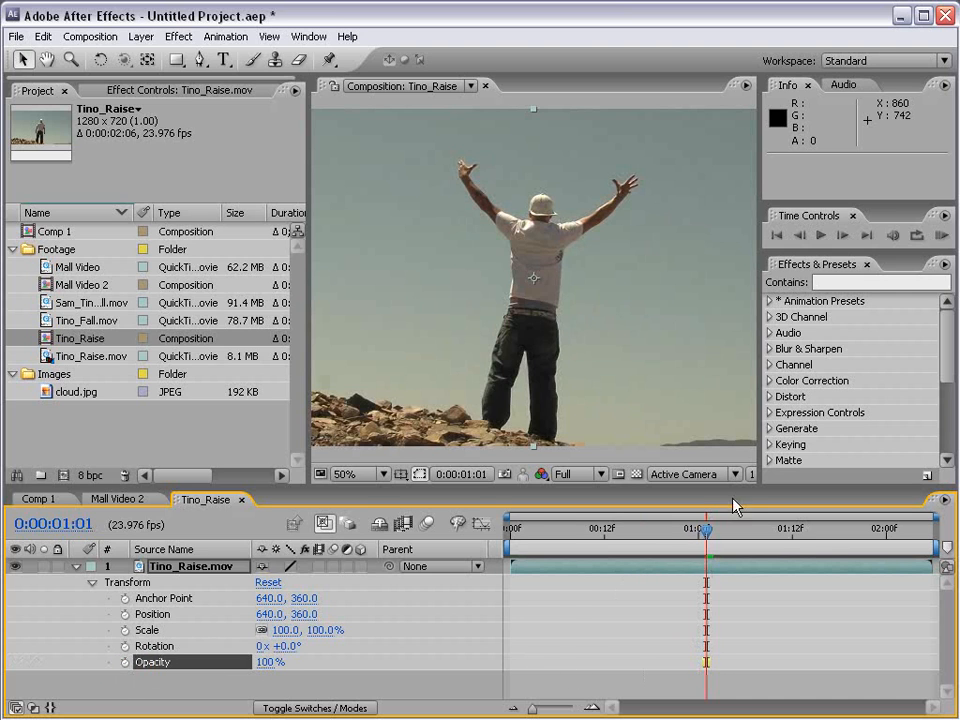
pyautogui.moveTo(710, 537); pyautogui.dragTo(513, 530)
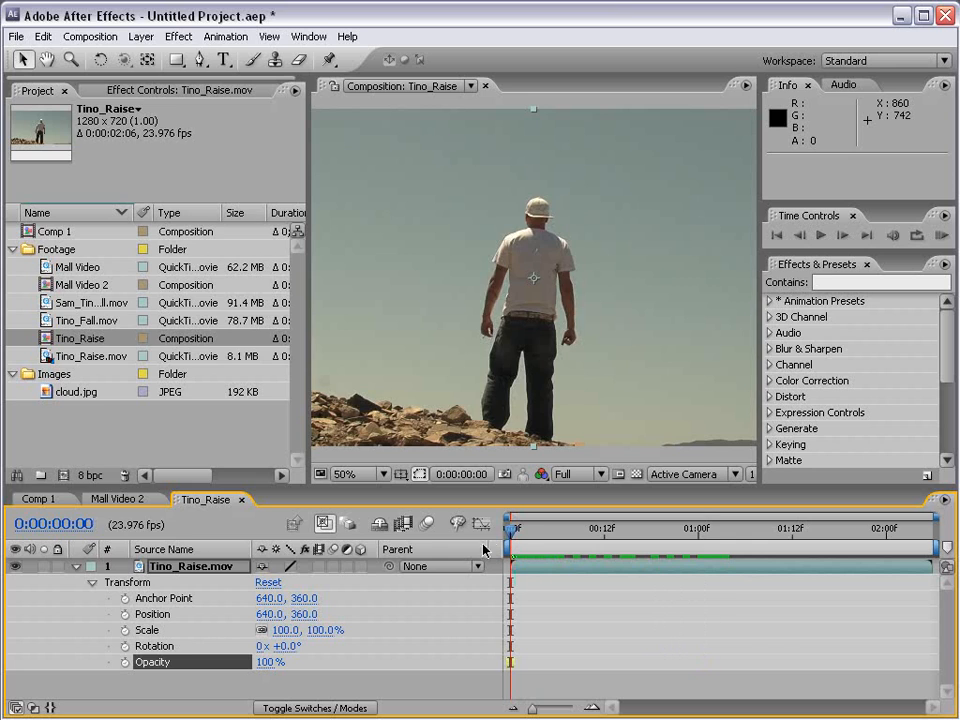
# Step: Add a Position keyframe at 0:00:00:00 and move the layer to about 980, 224 at 0:00:00:09
pyautogui.click(125, 615)
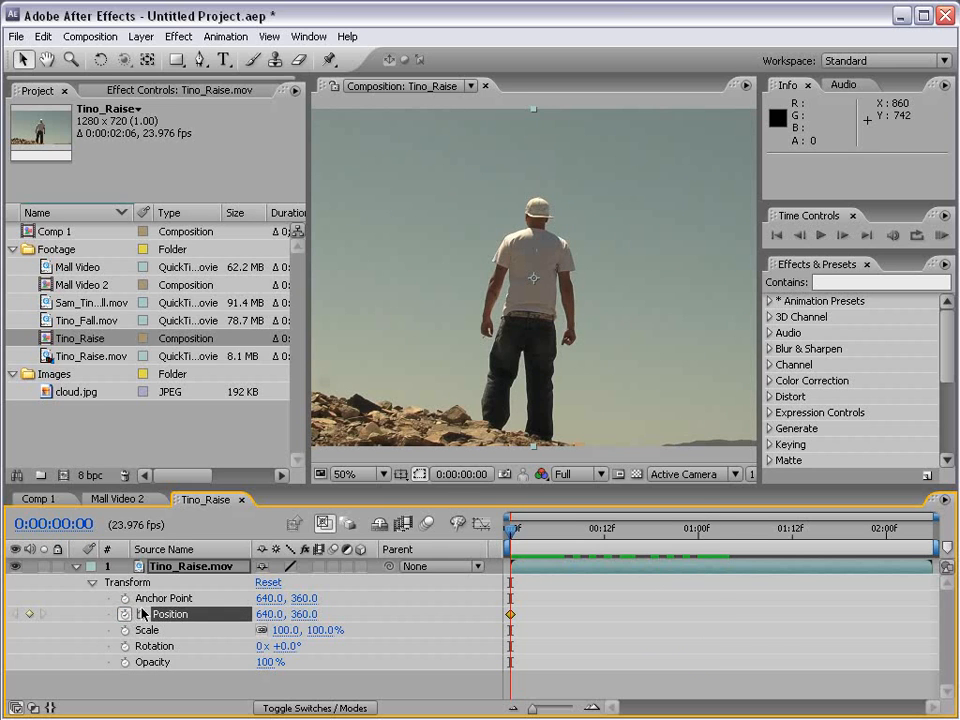
pyautogui.moveTo(560, 538); pyautogui.dragTo(582, 538)
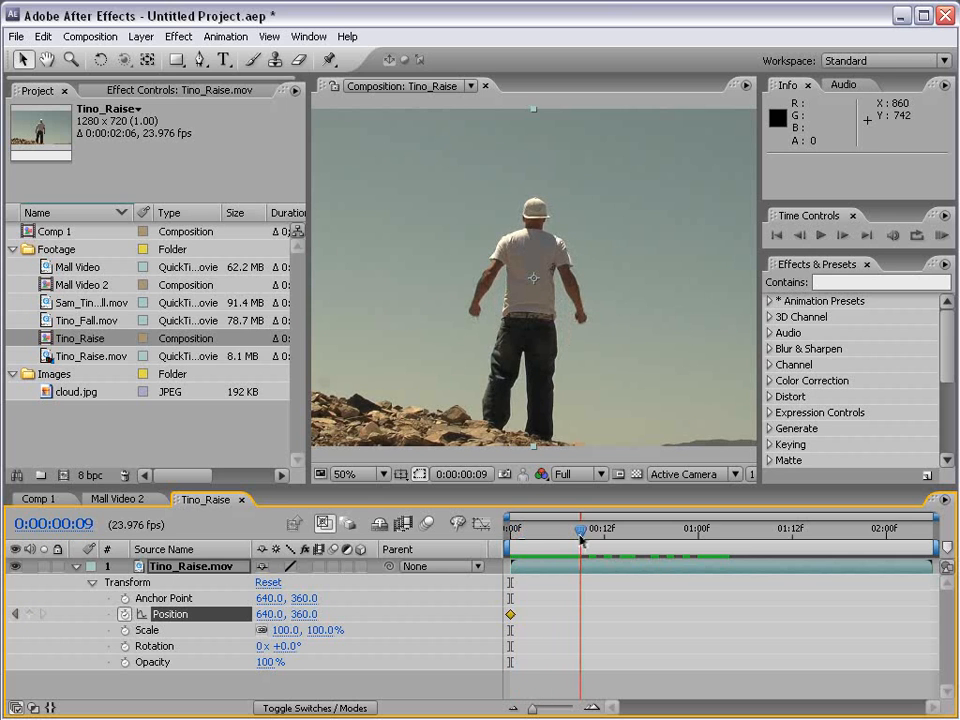
pyautogui.moveTo(400, 345); pyautogui.dragTo(557, 279)
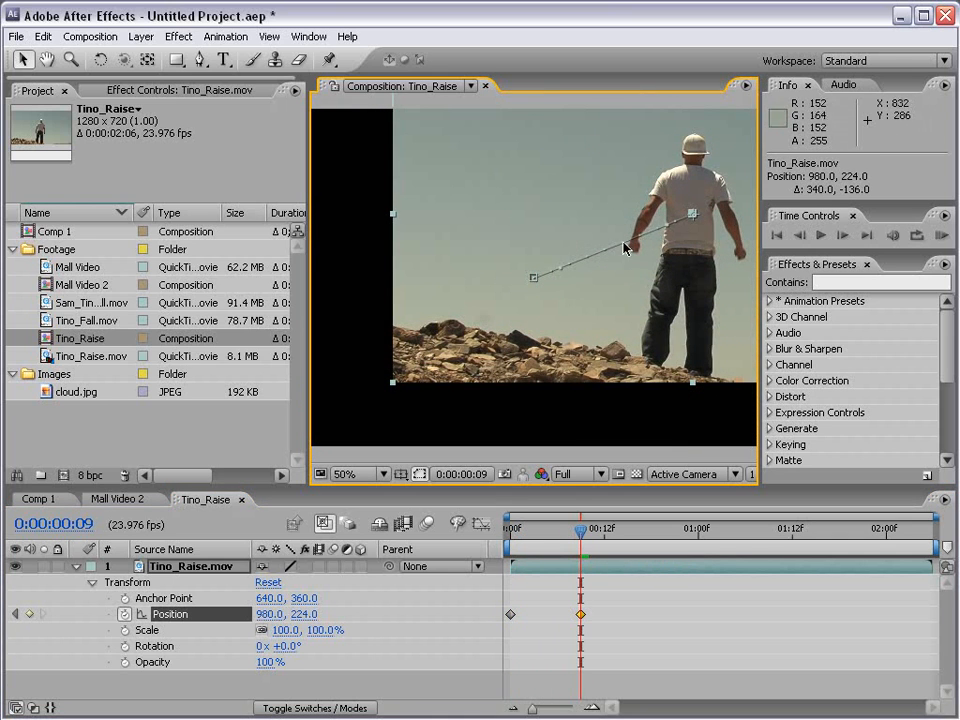
pyautogui.moveTo(575, 535)
pyautogui.mouseDown()
pyautogui.moveTo(500, 538)
pyautogui.moveTo(575, 546)
pyautogui.mouseUp()
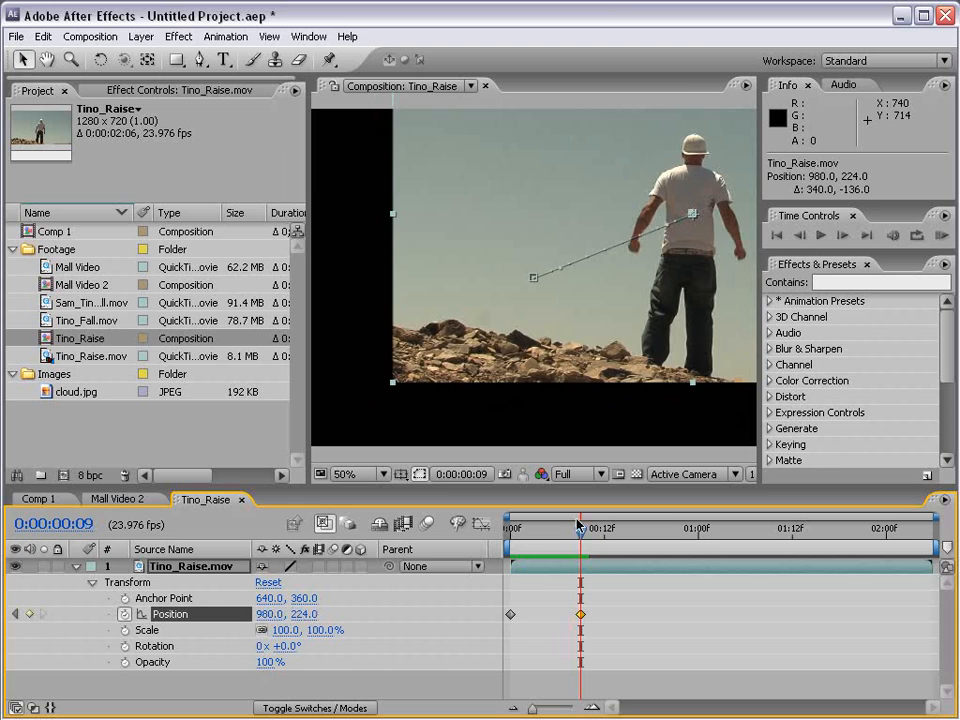
pyautogui.scroll(-2, 529, 349)
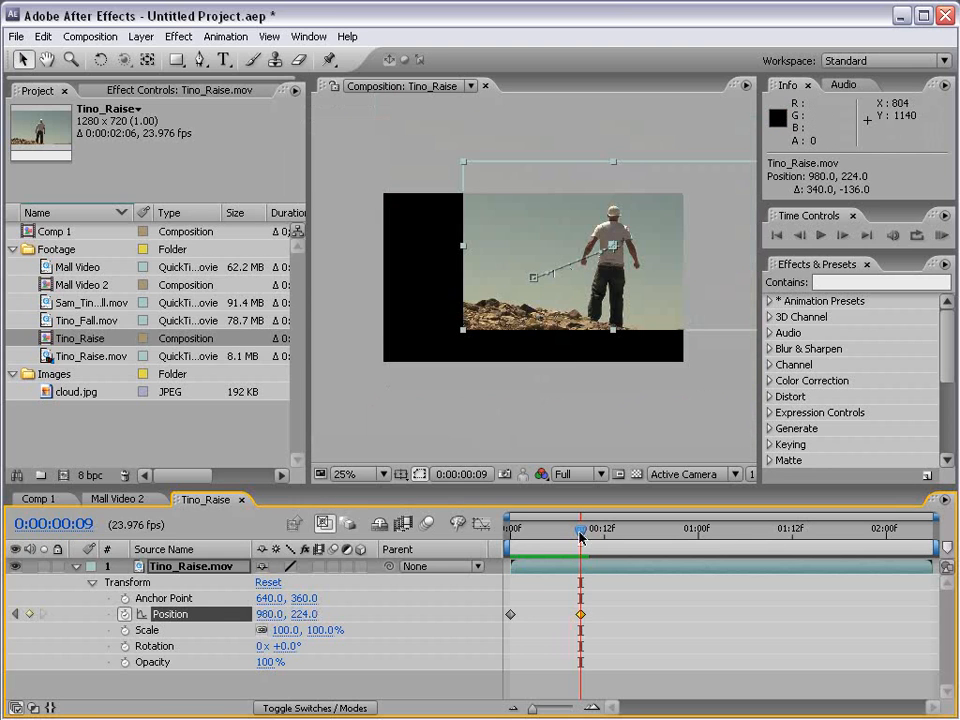
# Step: Reset the layer's Position at 0:00:00:09 to 640, 360 and return the current time to 0:00:00:00
pyautogui.rightClick(172, 614)
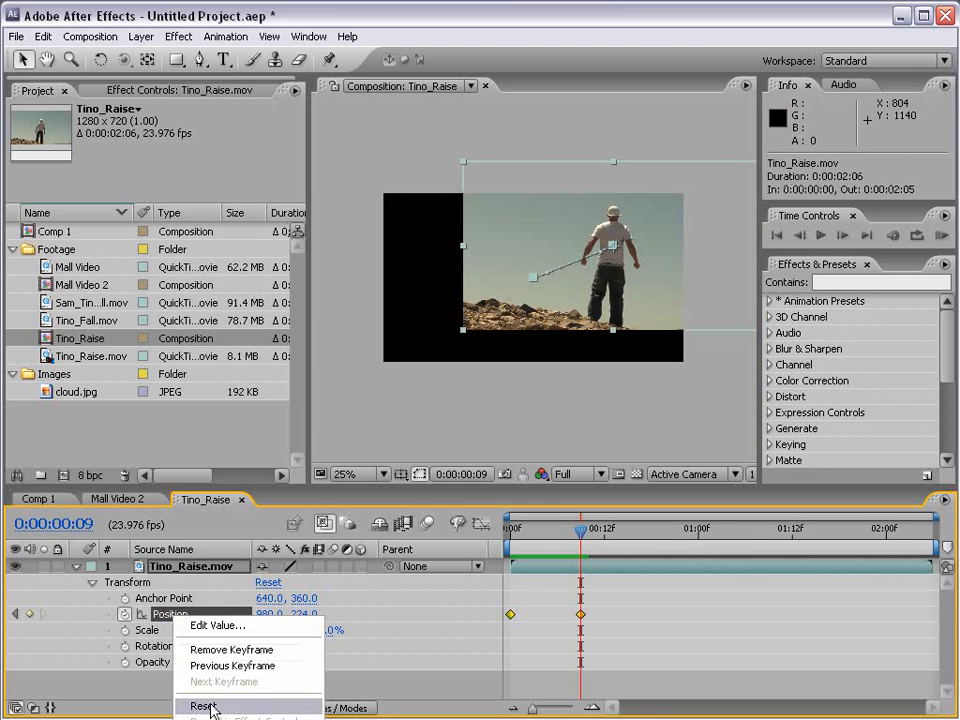
pyautogui.click(238, 706)
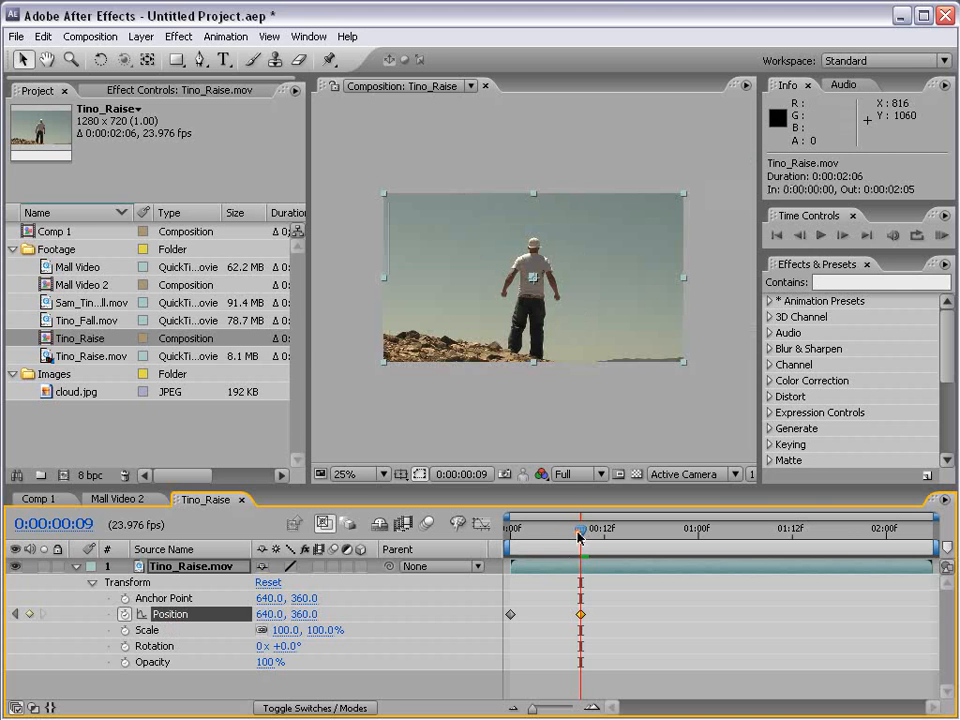
pyautogui.moveTo(566, 538); pyautogui.dragTo(509, 540)
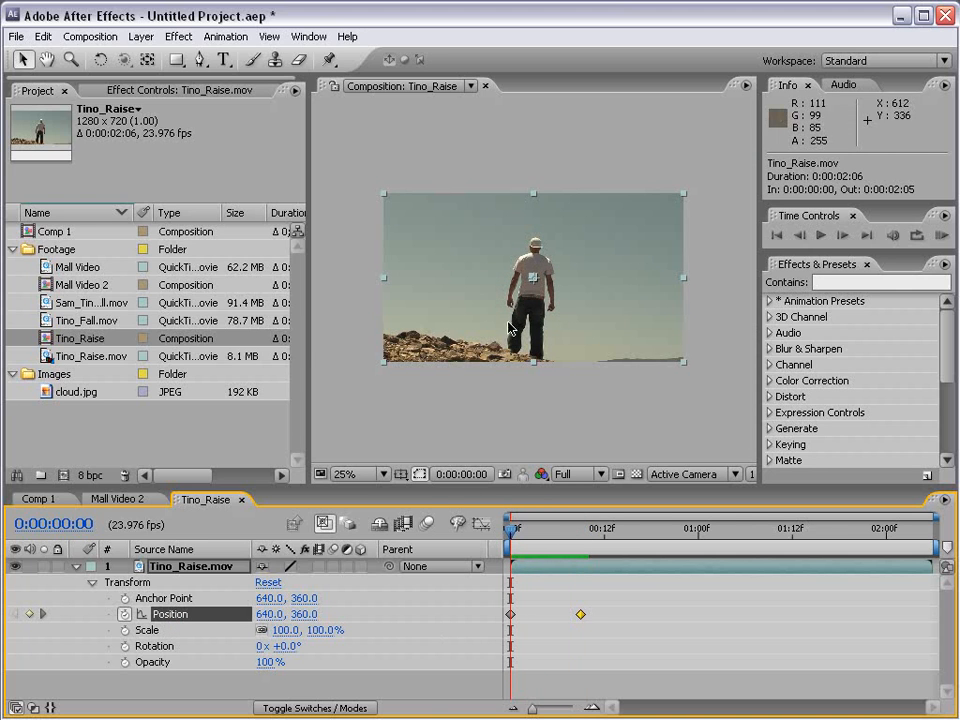
# Step: Move the layer horizontally to about -724, 360 at 0:00:00:00, beyond the frame, and RAM preview the slide-in
pyautogui.moveTo(665, 341); pyautogui.dragTo(347, 344)
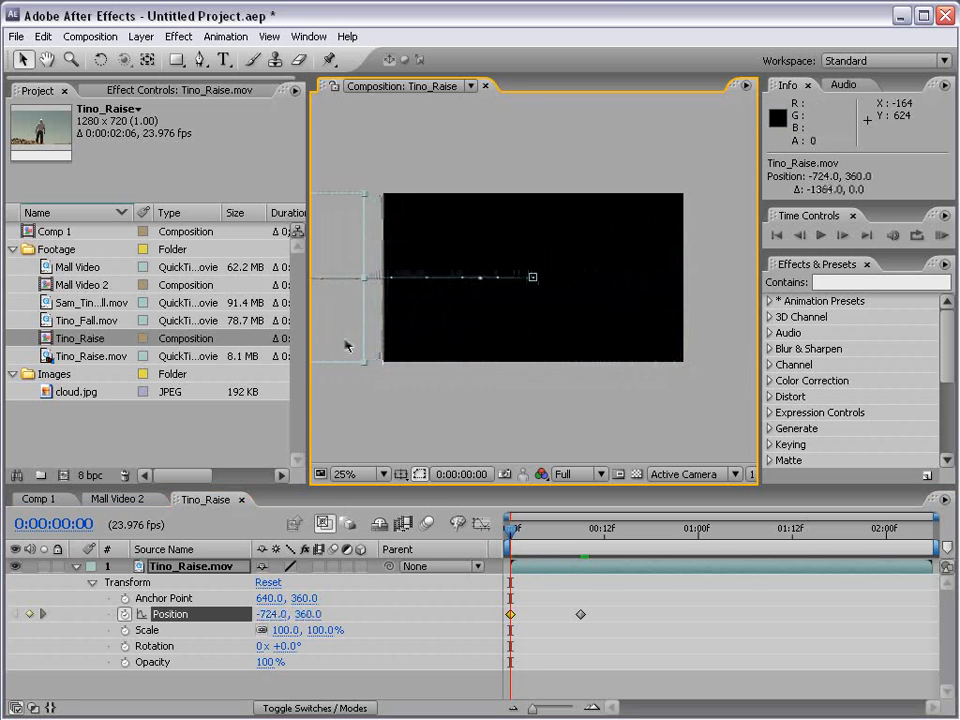
pyautogui.moveTo(513, 540); pyautogui.dragTo(585, 534)
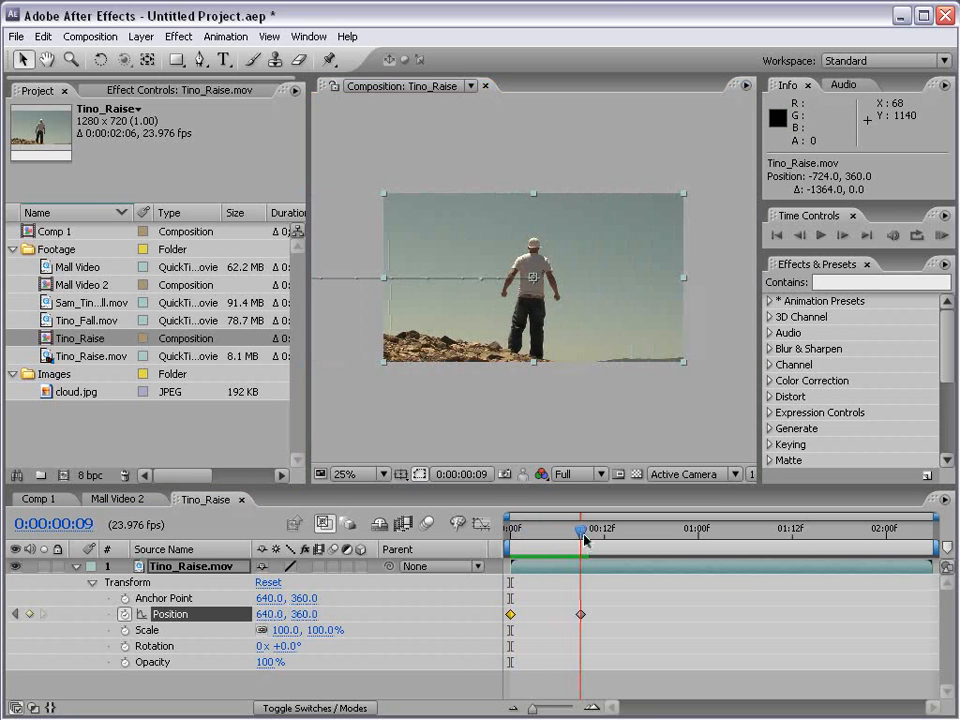
pyautogui.click(941, 236)
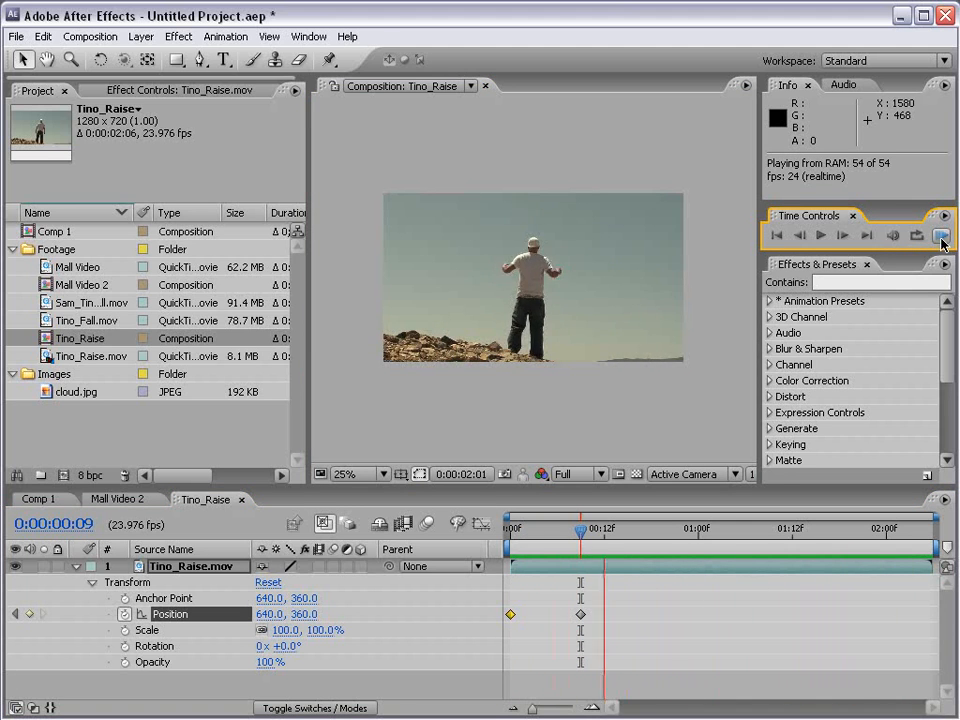
pyautogui.click(577, 545)
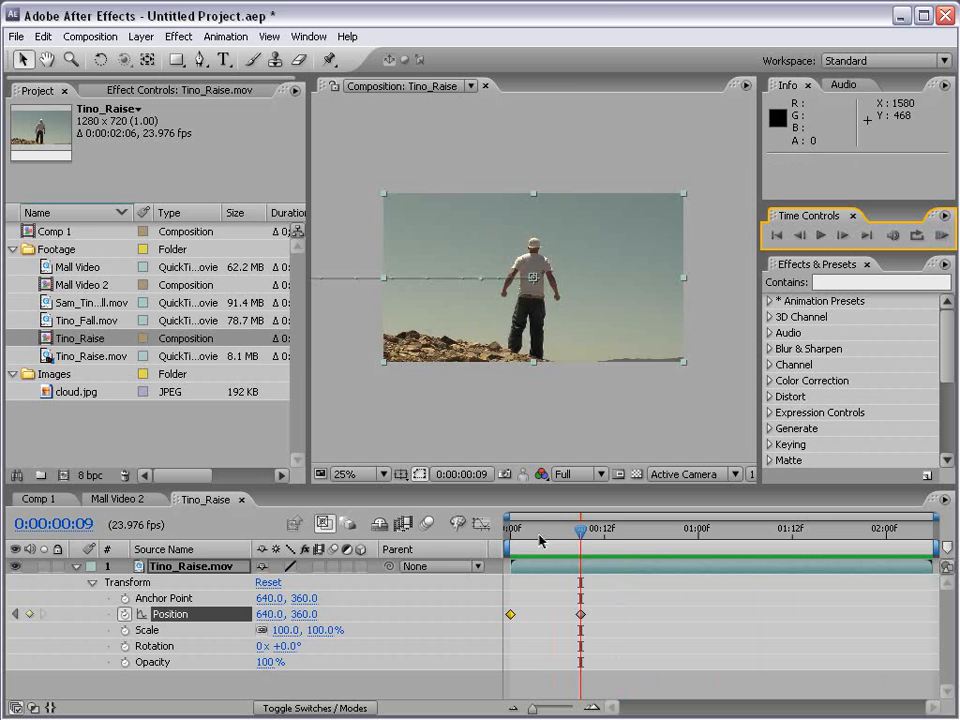
# Step: Set the end of the work area at 0:00:00:21
pyautogui.moveTo(580, 541); pyautogui.dragTo(676, 542)
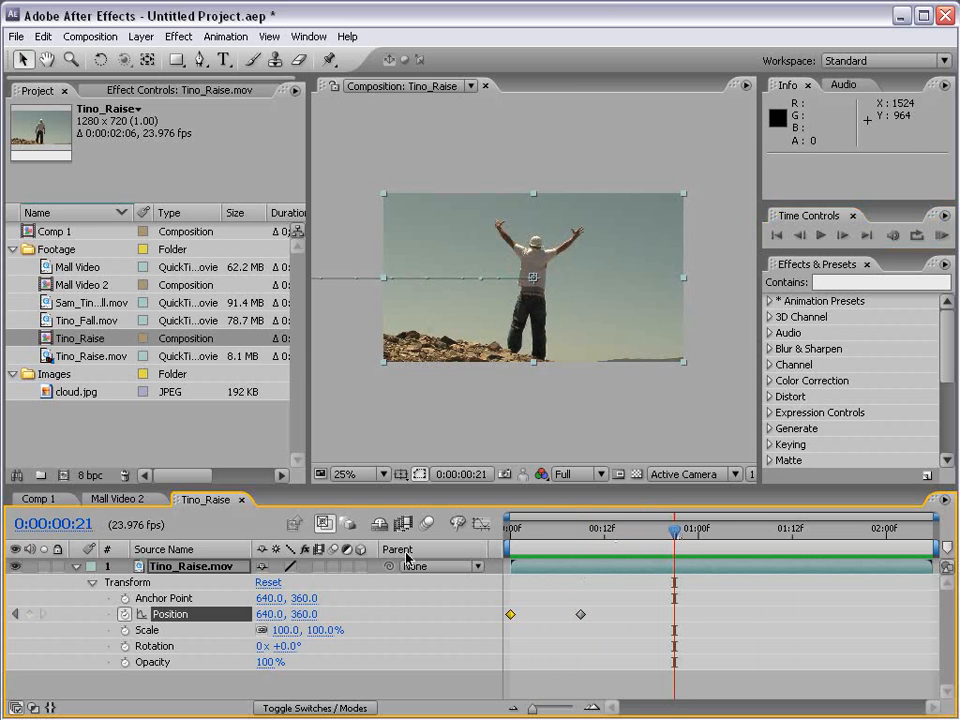
pyautogui.moveTo(936, 545); pyautogui.dragTo(951, 566)
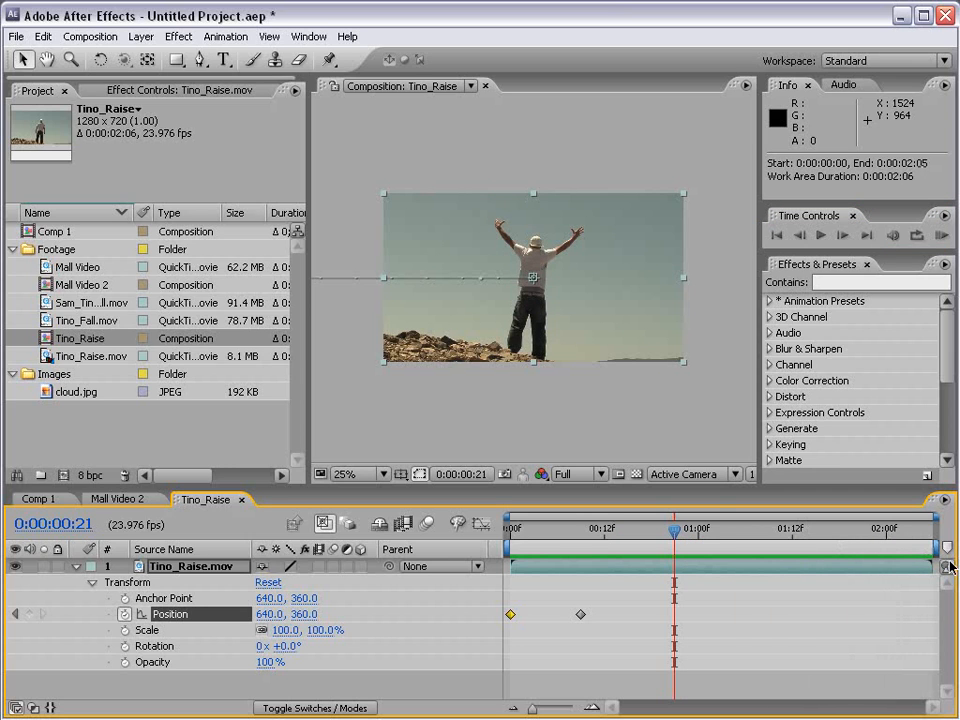
pyautogui.press('n')
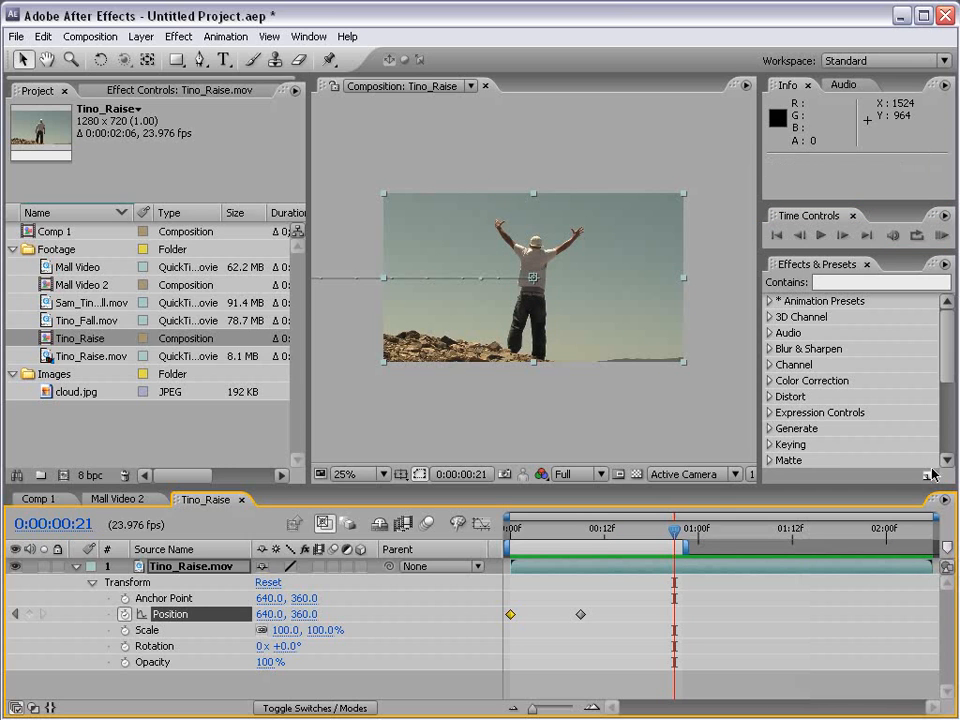
# Step: Try starting the work area at 0:00:00:05, and restore its start to 0:00:00:00
pyautogui.moveTo(679, 538); pyautogui.dragTo(553, 540)
pyautogui.press('b')
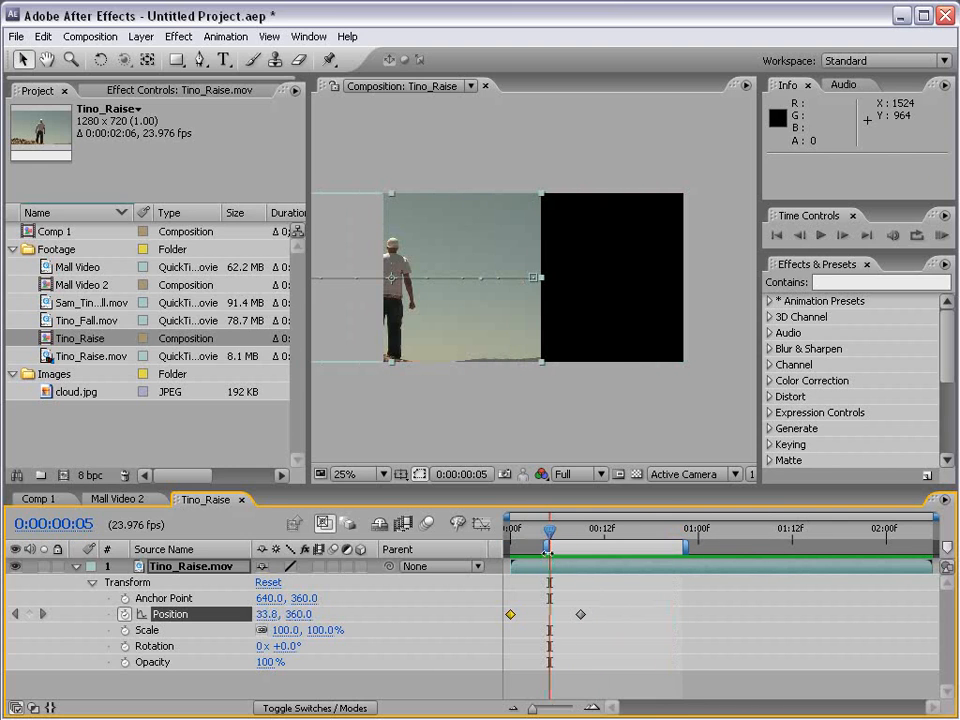
pyautogui.moveTo(548, 551); pyautogui.dragTo(510, 549)
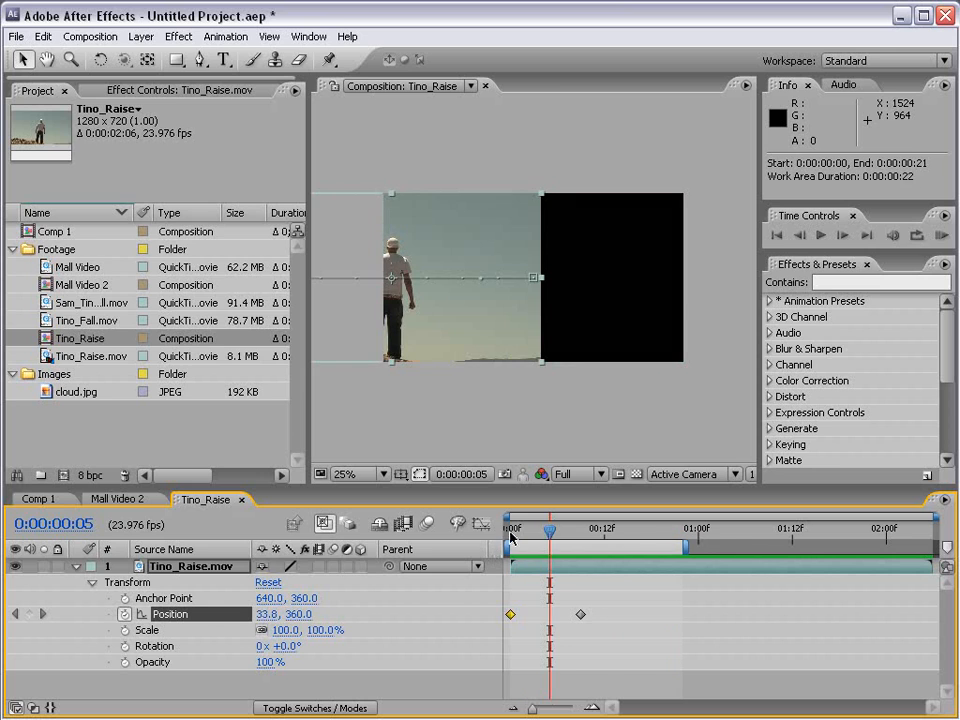
# Step: Apply Easy Ease to the Position keyframe at 0:00:00:09
pyautogui.click(506, 530)
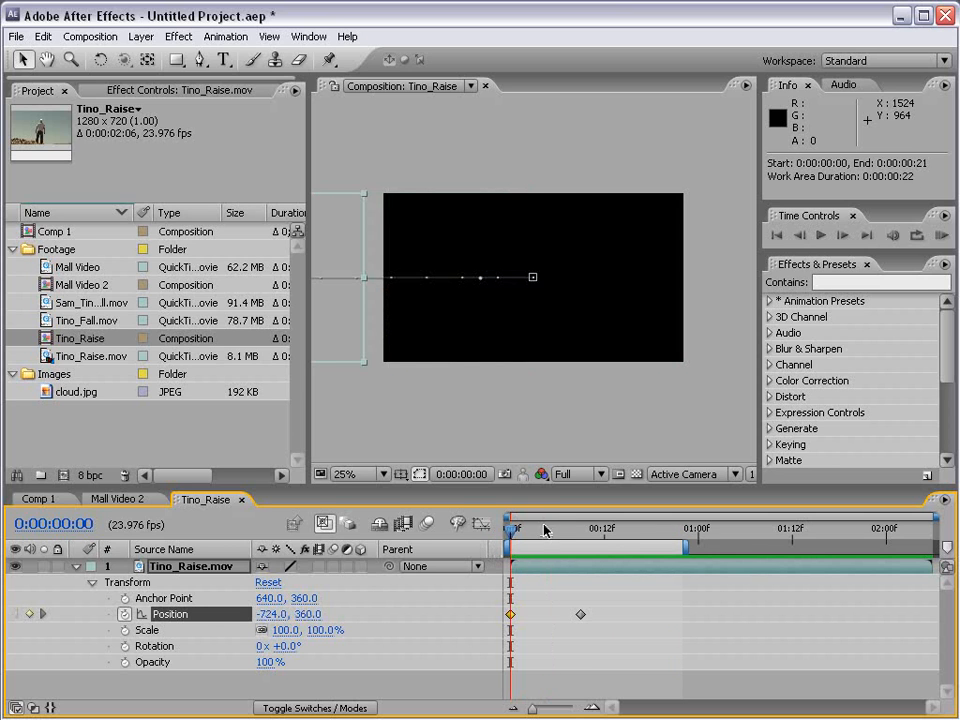
pyautogui.moveTo(545, 530); pyautogui.dragTo(581, 545)
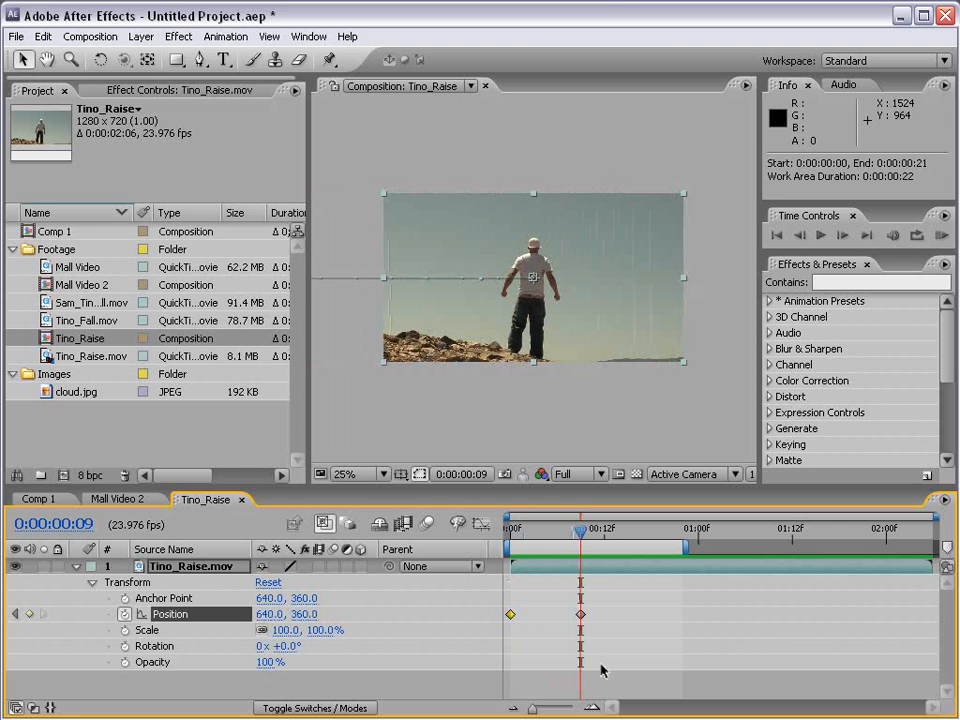
pyautogui.click(581, 614)
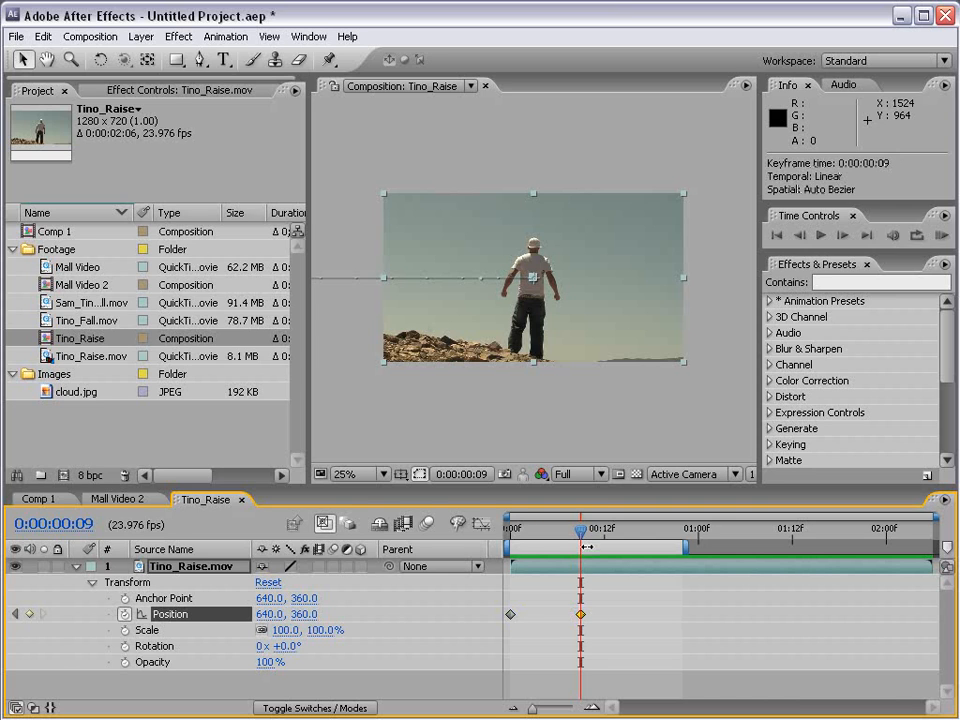
pyautogui.press('F9')
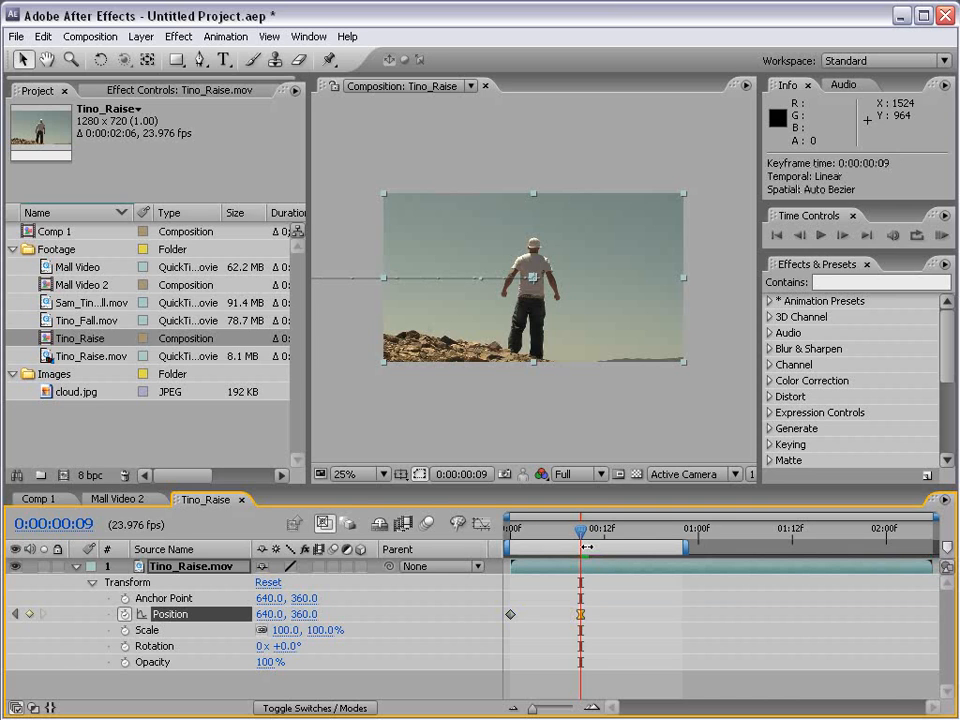
# Step: Scrub through the eased Position move and play a RAM preview of it, ending at 0:00:00:09
pyautogui.moveTo(585, 543); pyautogui.dragTo(628, 543)
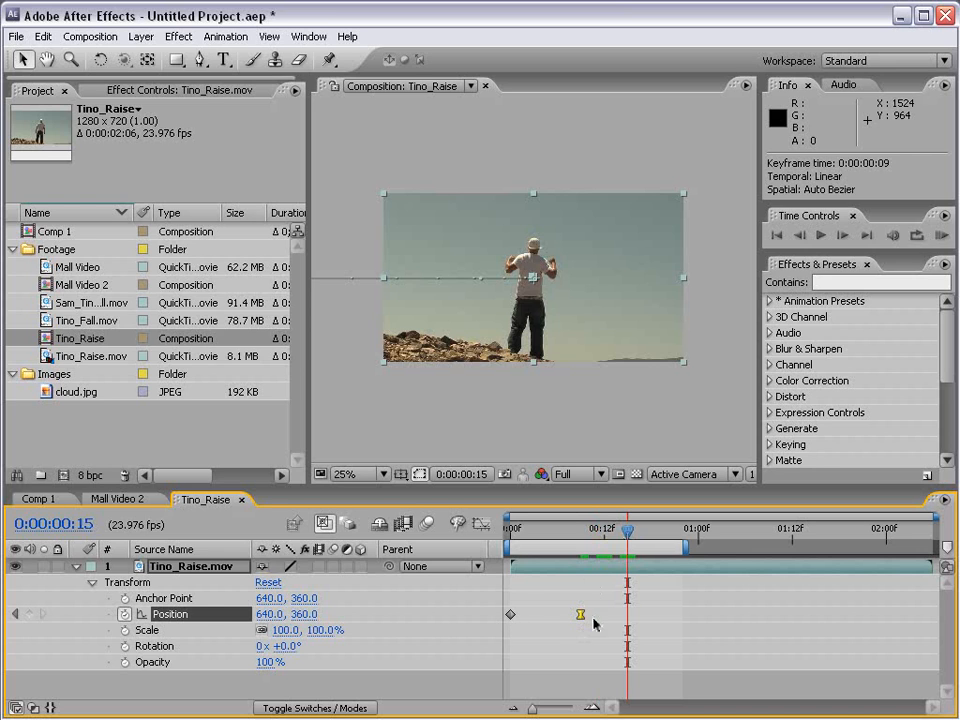
pyautogui.moveTo(590, 539); pyautogui.dragTo(552, 537)
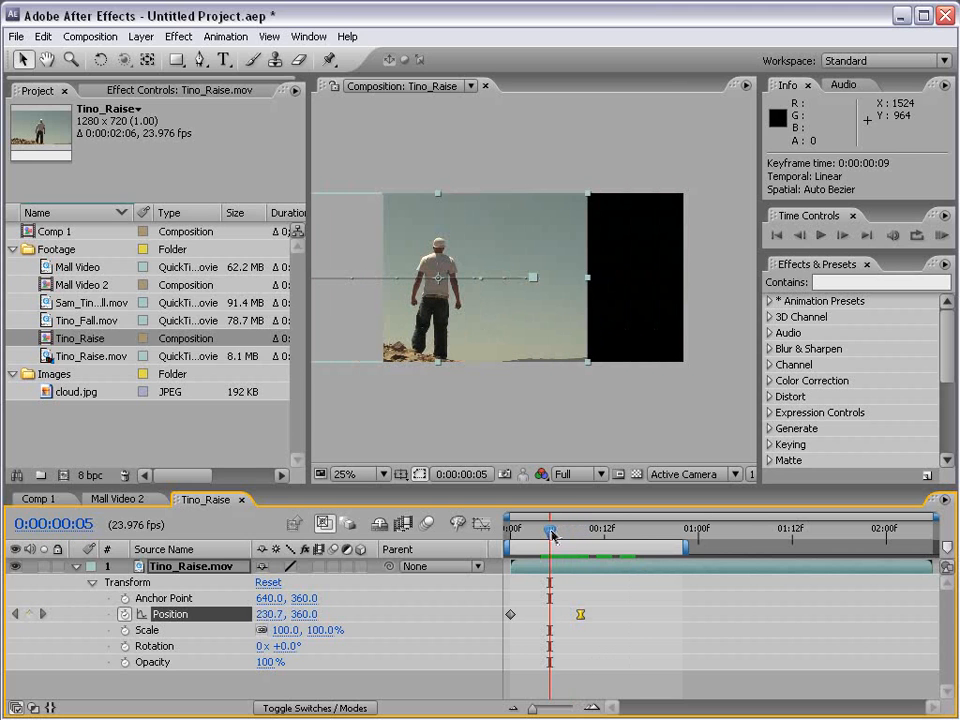
pyautogui.click(942, 235)
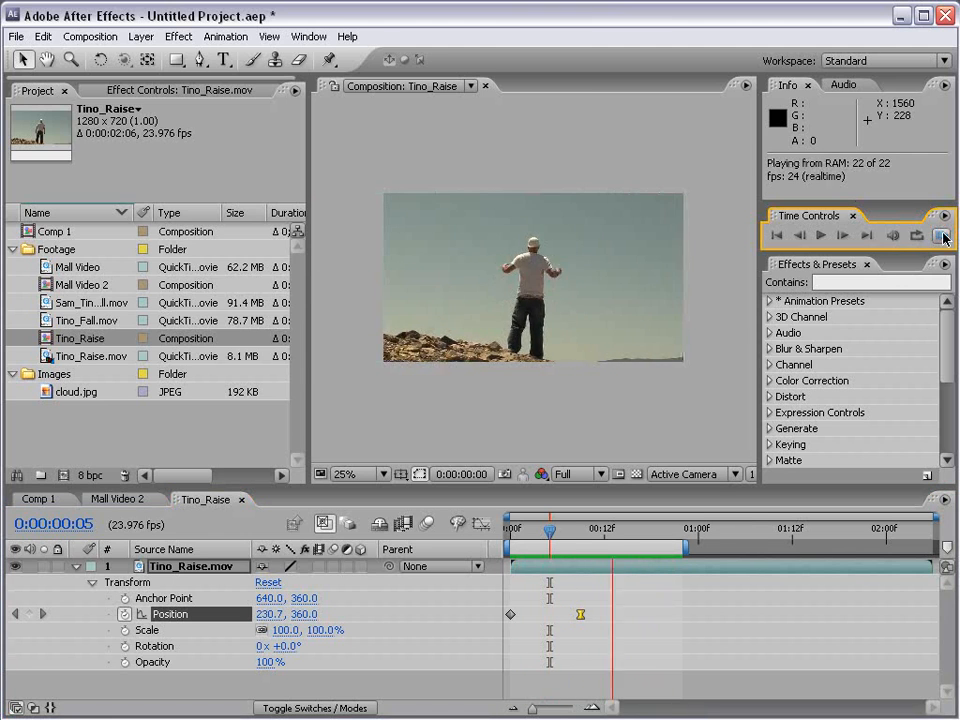
pyautogui.click(529, 537)
pyautogui.moveTo(529, 541)
pyautogui.mouseDown()
pyautogui.moveTo(574, 540)
pyautogui.moveTo(529, 545)
pyautogui.mouseUp()
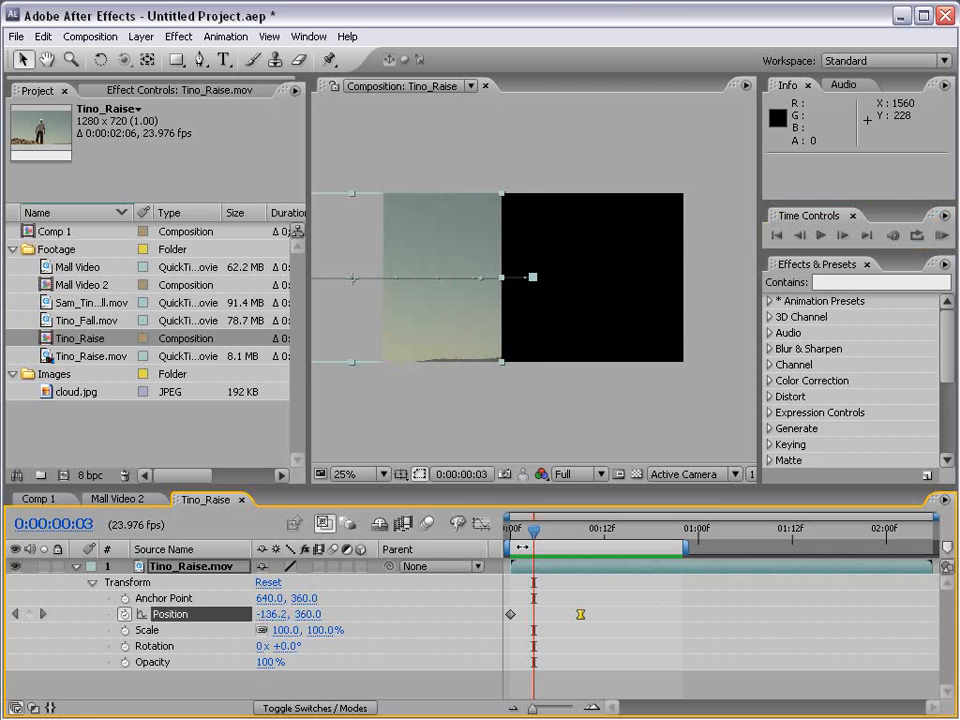
pyautogui.click(583, 536)
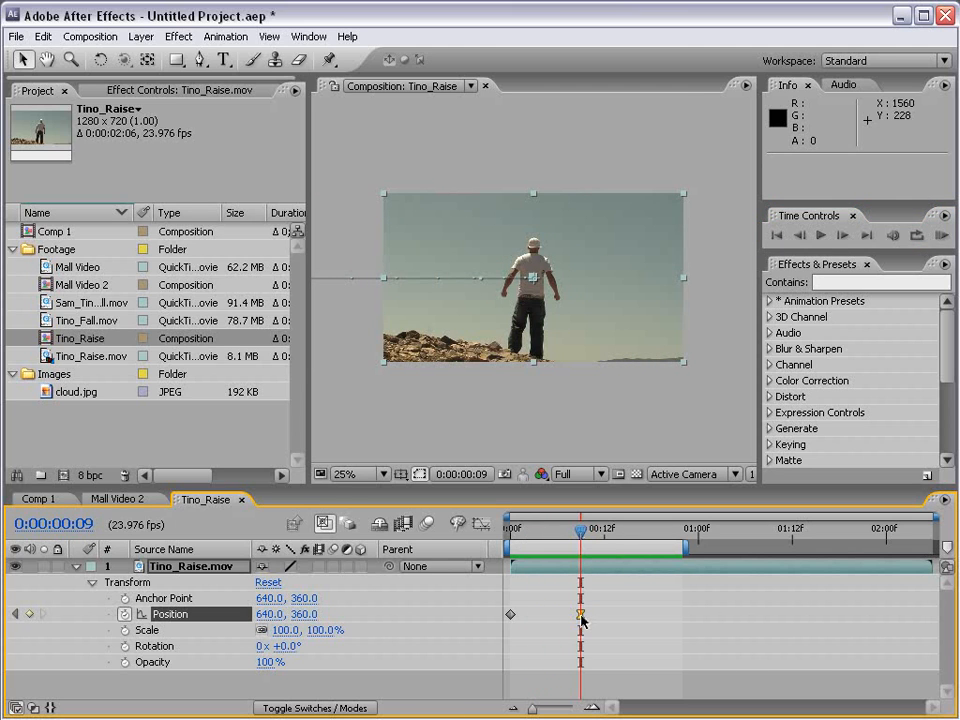
# Step: Try the eased Position keyframe at 0:00:00:20 and RAM preview the longer move
pyautogui.moveTo(581, 616); pyautogui.dragTo(666, 618)
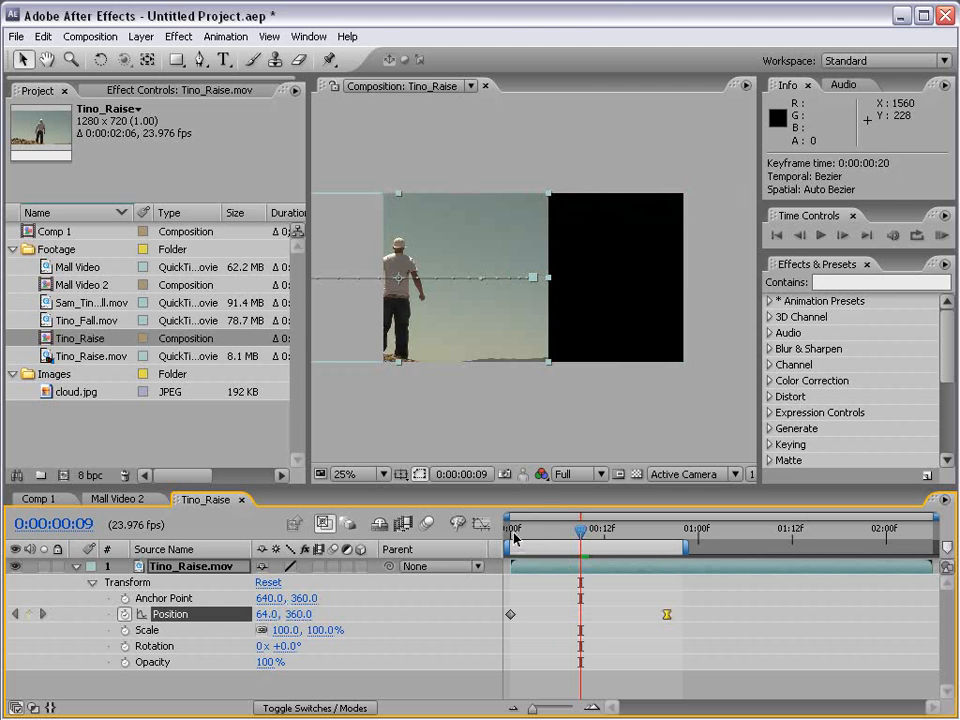
pyautogui.click(941, 235)
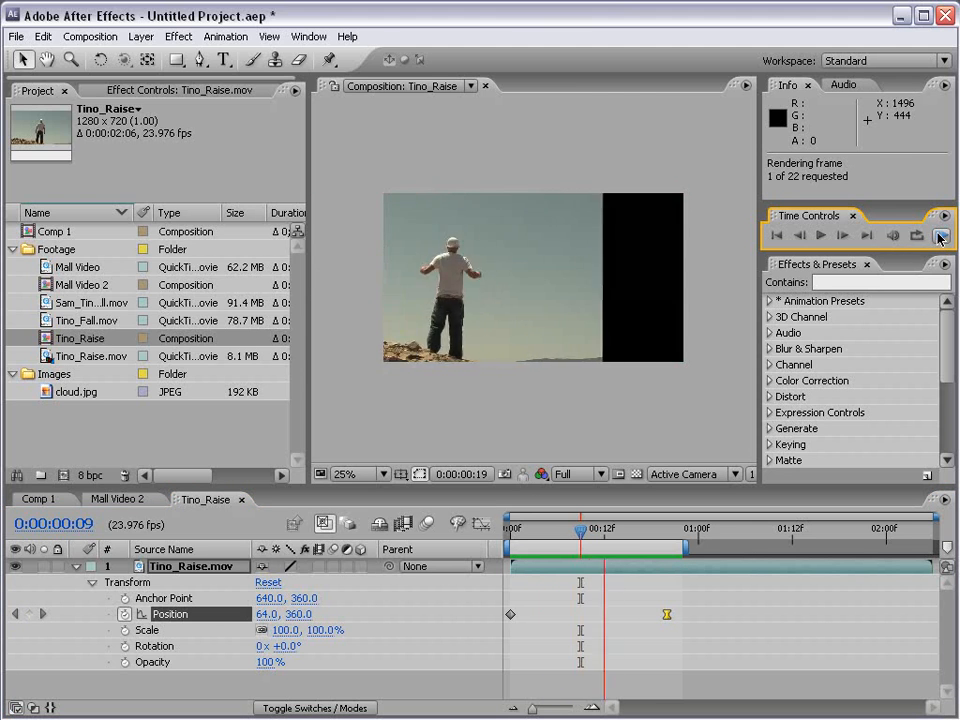
pyautogui.press('space')
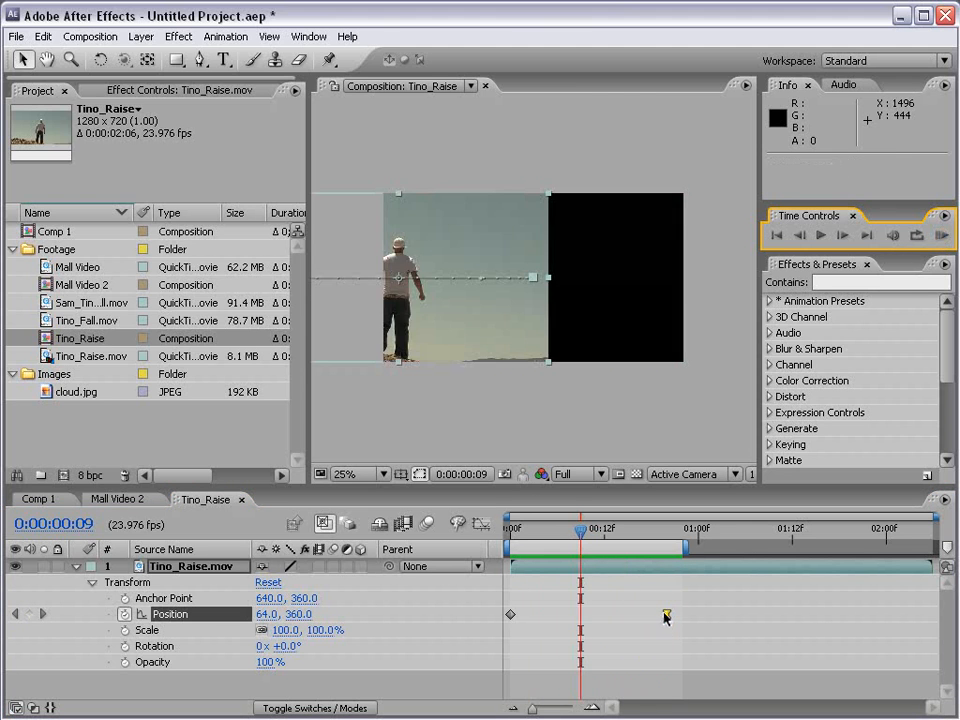
# Step: Try the eased Position keyframe closer to the first one, RAM preview the shorter move, and return the keyframe to 0:00:00:09
pyautogui.moveTo(666, 617); pyautogui.dragTo(541, 616)
pyautogui.click(941, 235)
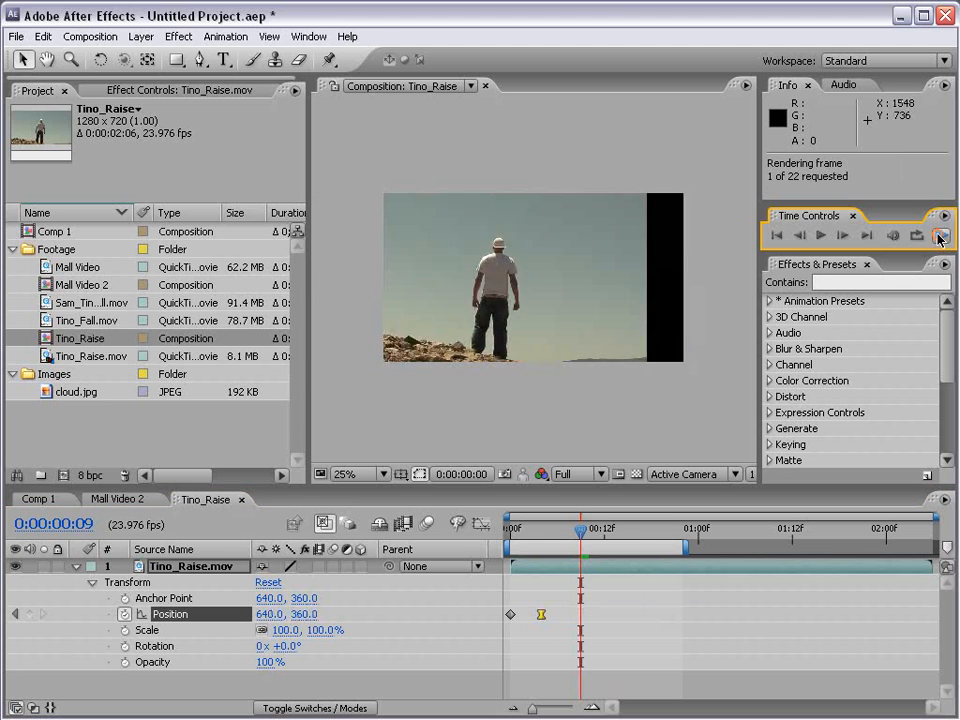
pyautogui.press('space')
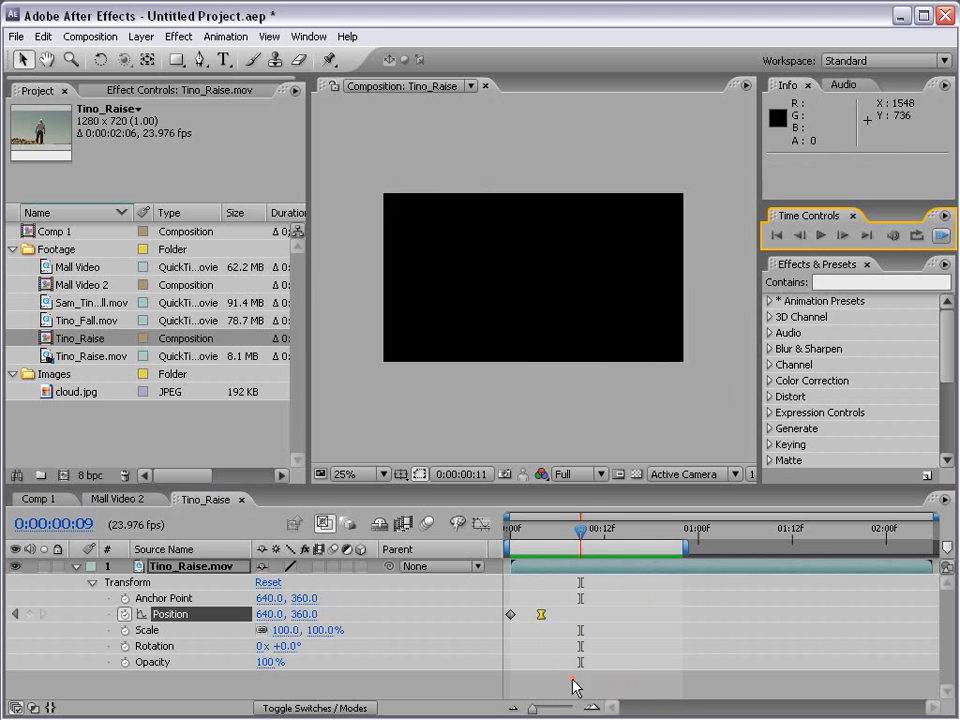
pyautogui.moveTo(541, 614); pyautogui.dragTo(580, 614)
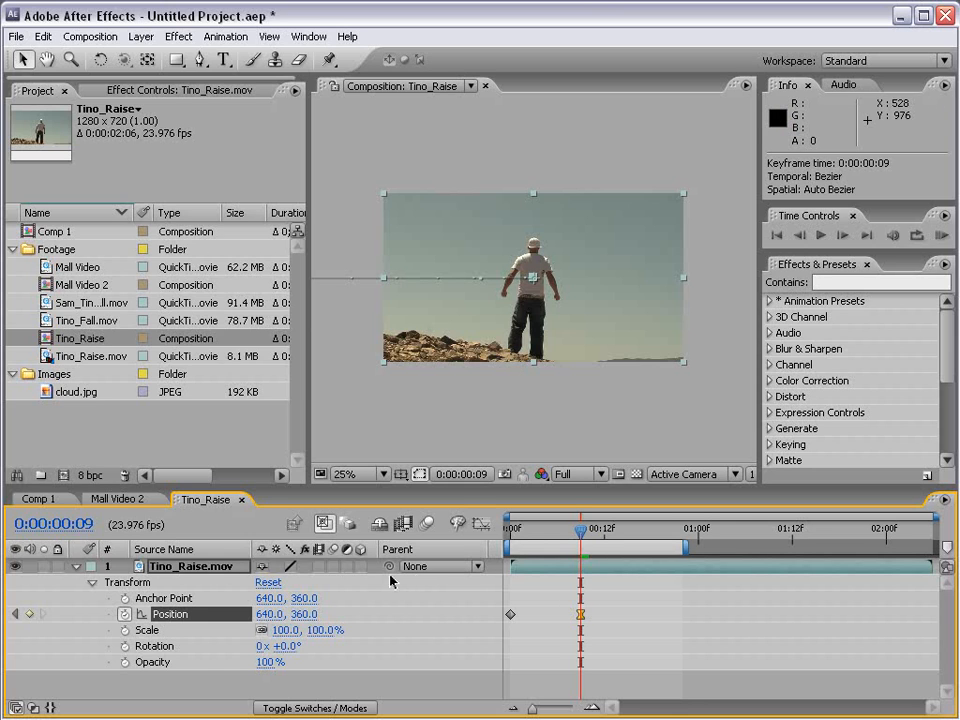
# Step: Enable motion blur for the Tino_Raise.mov layer and the composition, and play a RAM preview
pyautogui.click(332, 568)
pyautogui.click(428, 523)
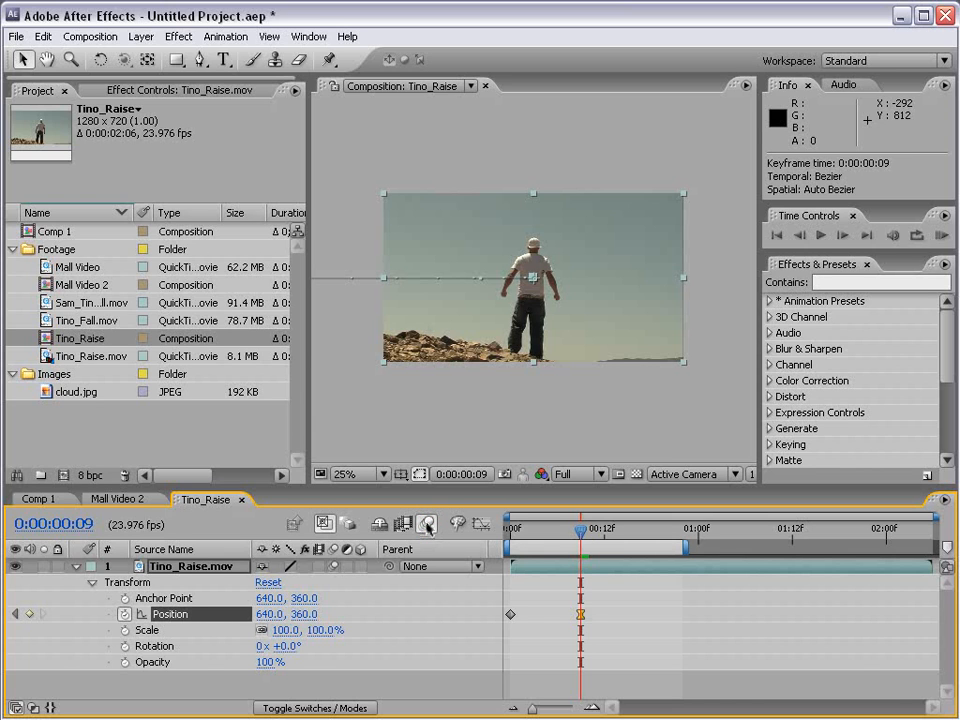
pyautogui.click(941, 236)
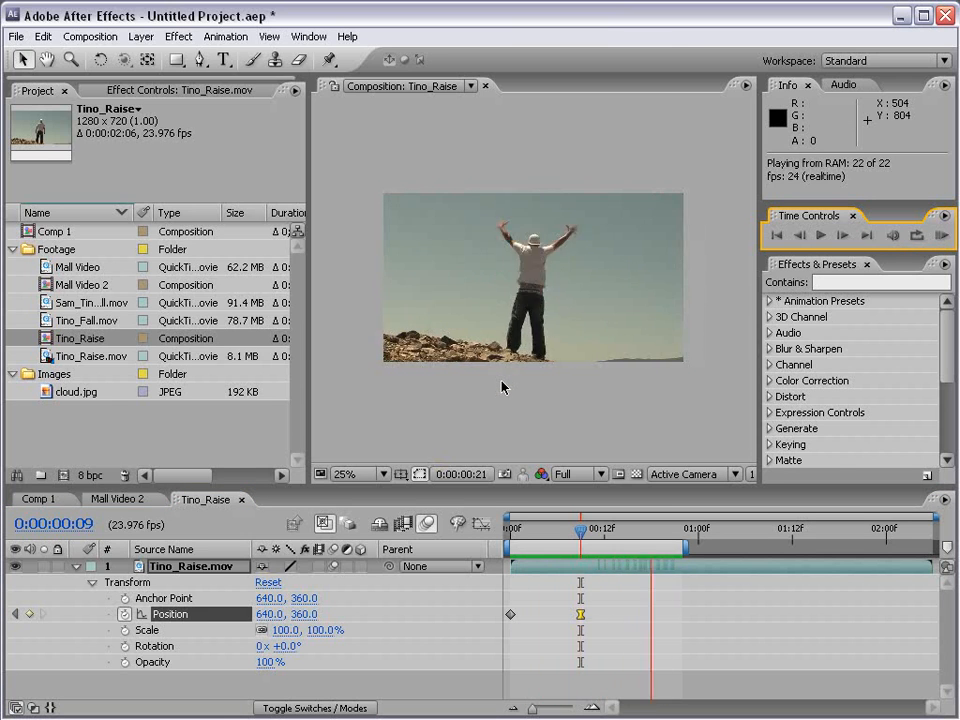
pyautogui.click(643, 603)
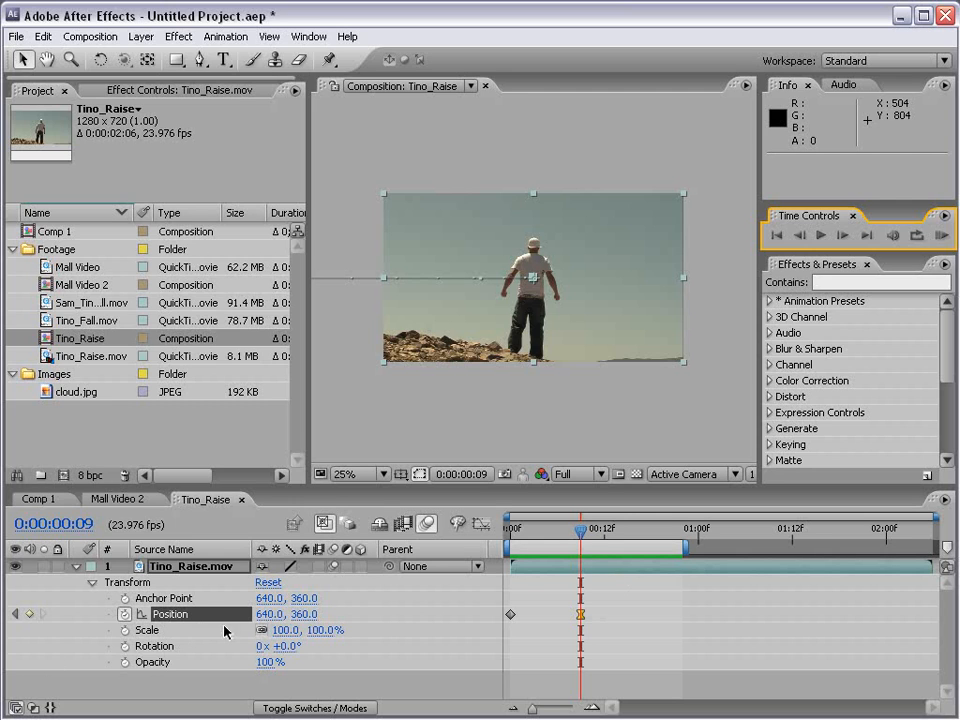
# Step: Keyframe the layer's Rotation from +56° at 0:00:00:00 to 0° at 0:00:00:09
pyautogui.press('Home')
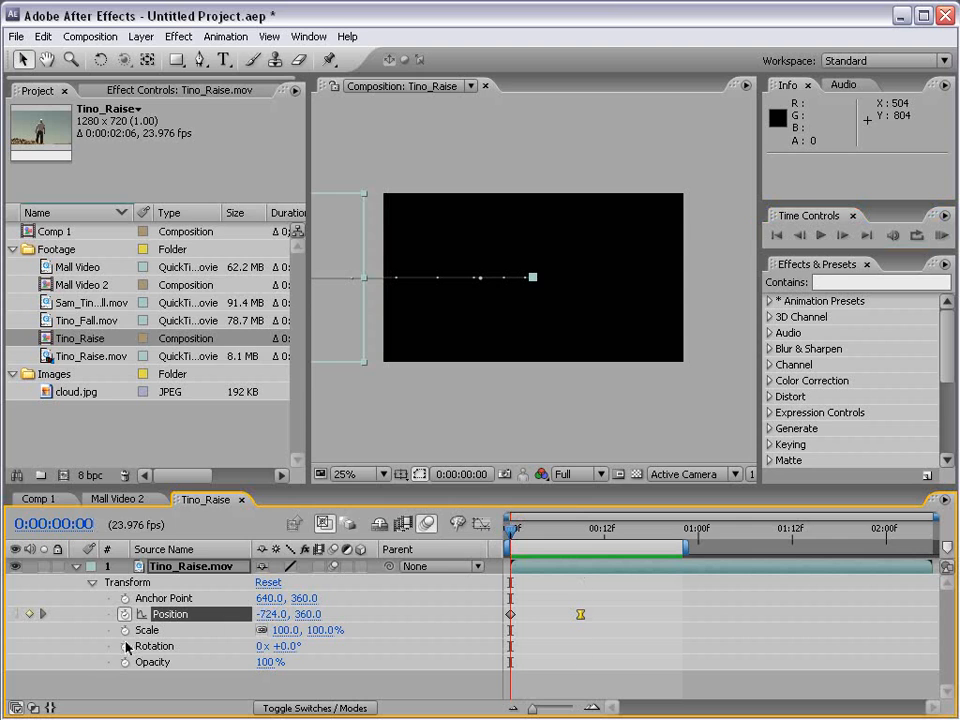
pyautogui.click(126, 646)
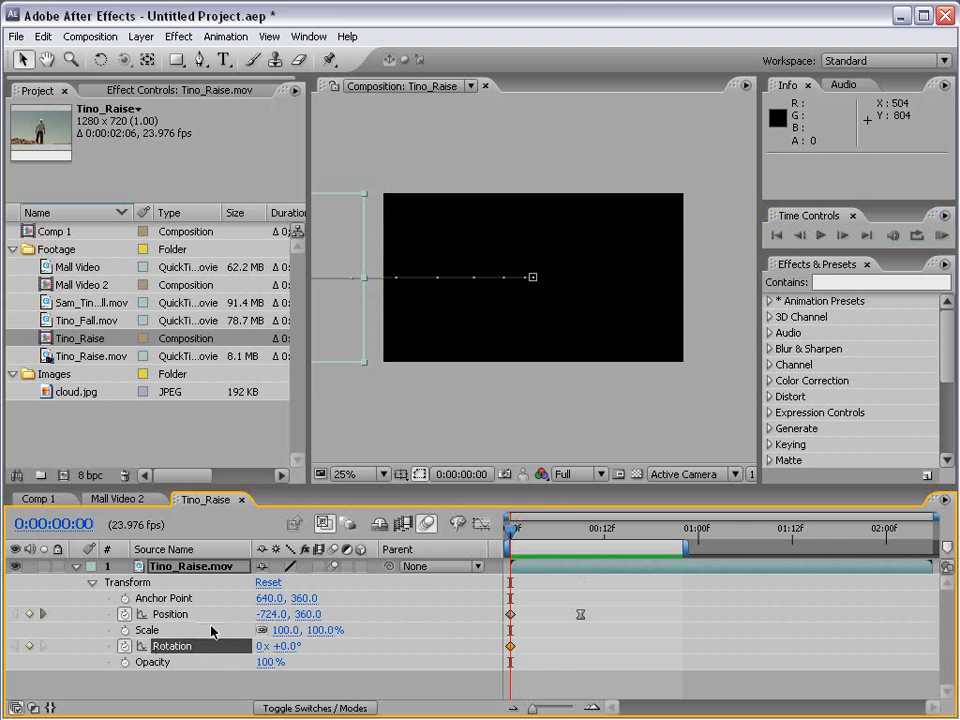
pyautogui.click(566, 532)
pyautogui.moveTo(568, 534); pyautogui.dragTo(578, 534)
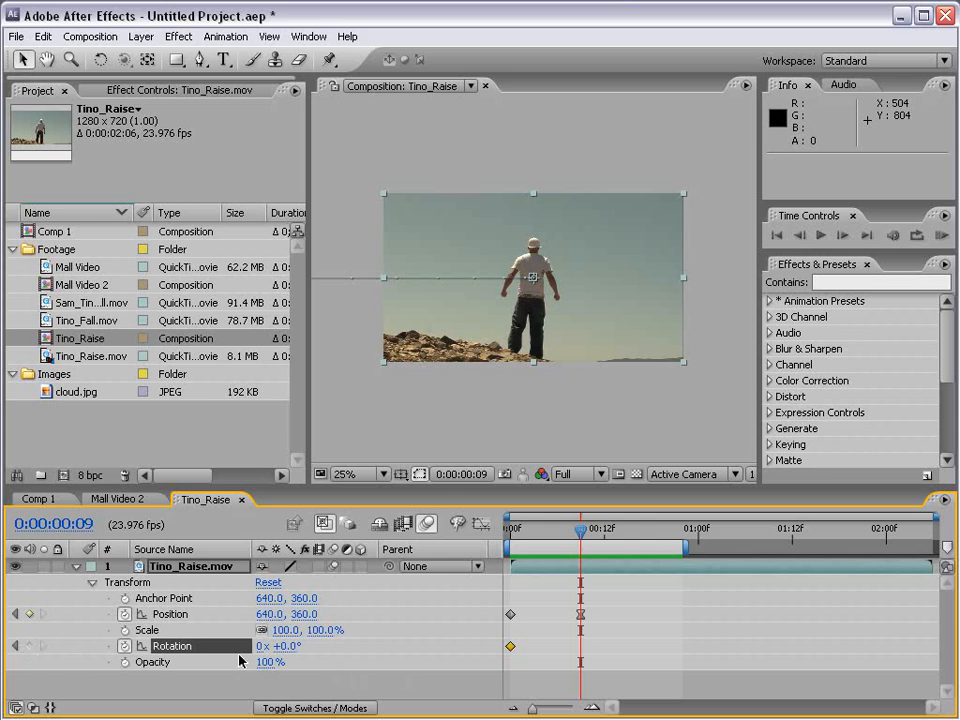
pyautogui.click(30, 646)
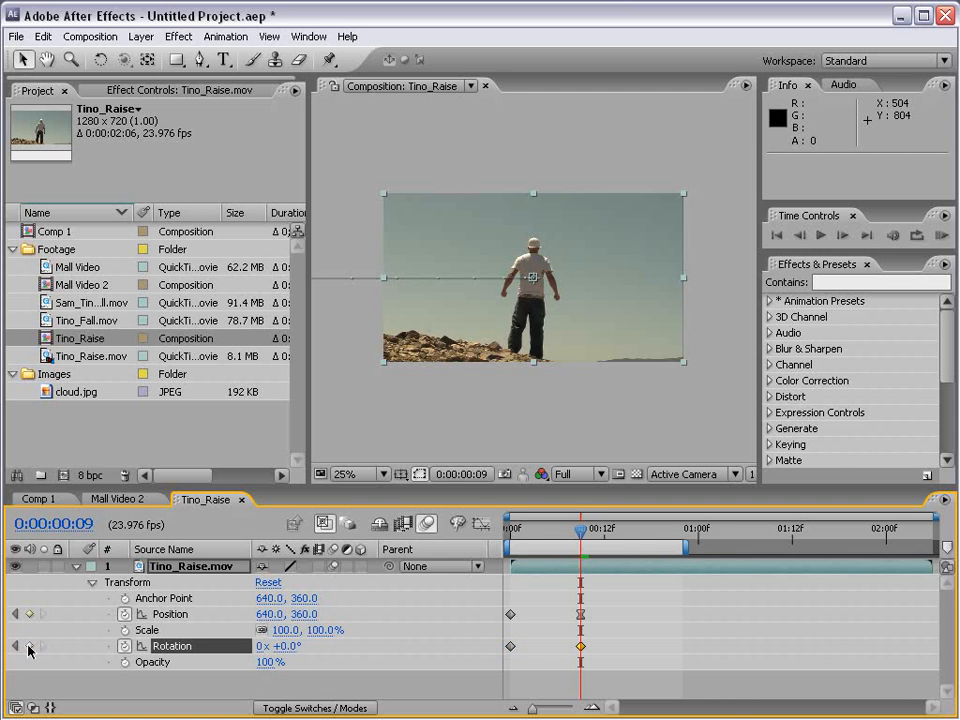
pyautogui.moveTo(577, 541); pyautogui.dragTo(510, 537)
pyautogui.moveTo(288, 650); pyautogui.dragTo(297, 655)
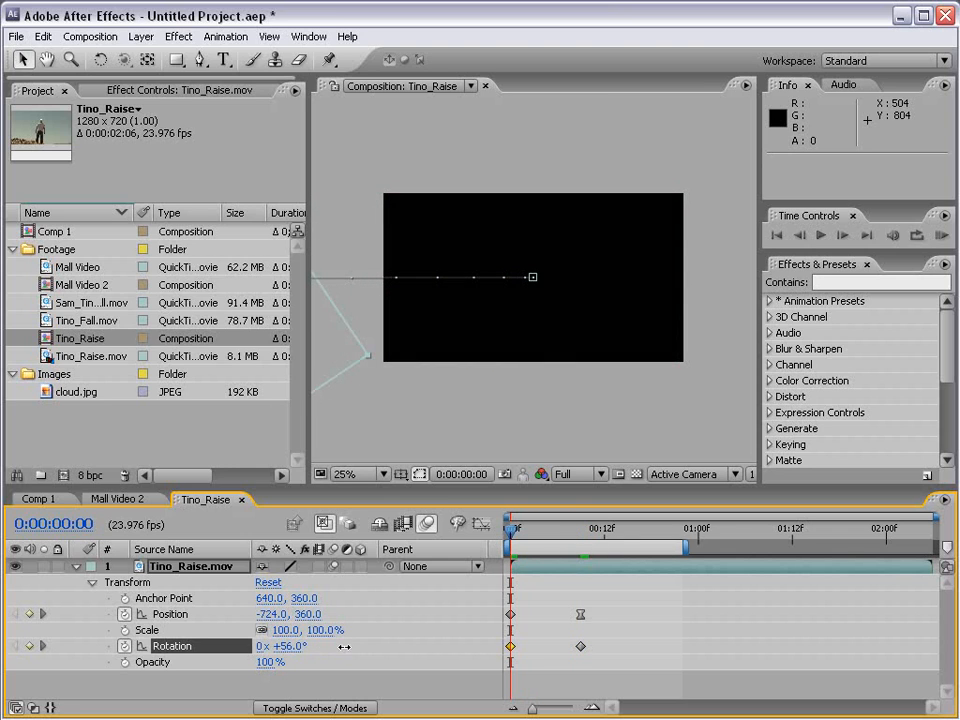
# Step: RAM preview the rotating slide-in and apply Easy Ease to the Rotation keyframe at 0:00:00:09
pyautogui.click(941, 237)
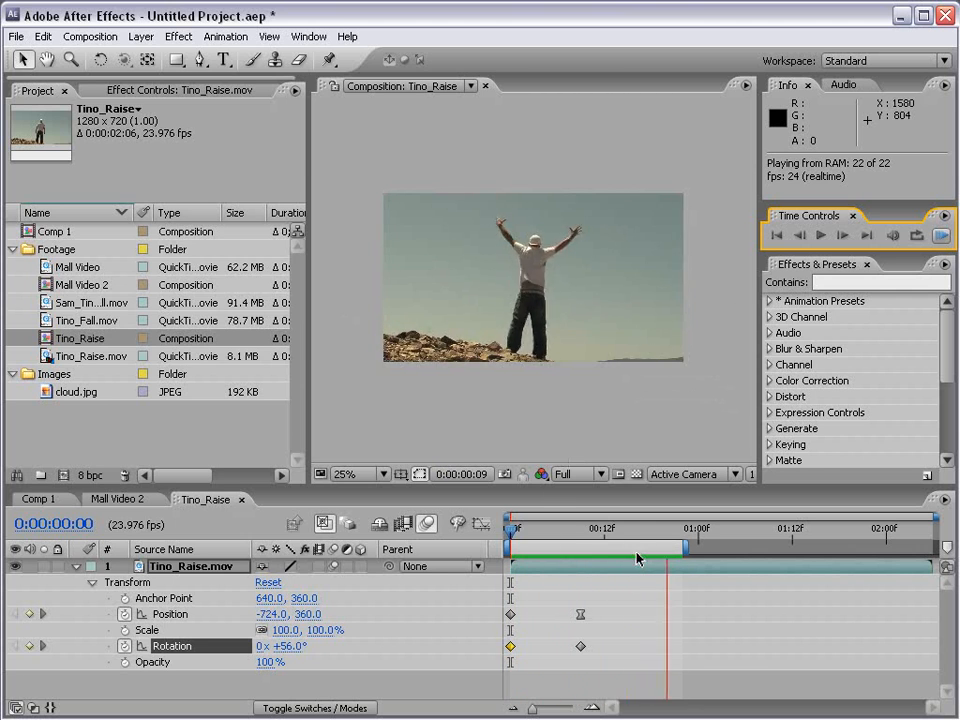
pyautogui.click(590, 668)
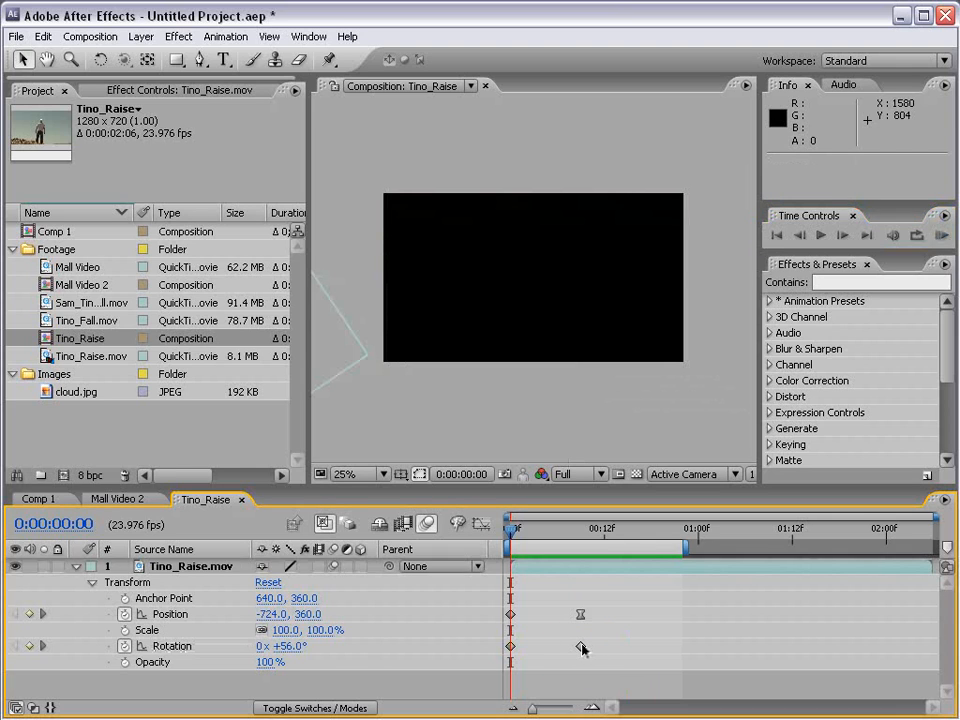
pyautogui.click(581, 646)
pyautogui.press('F9')
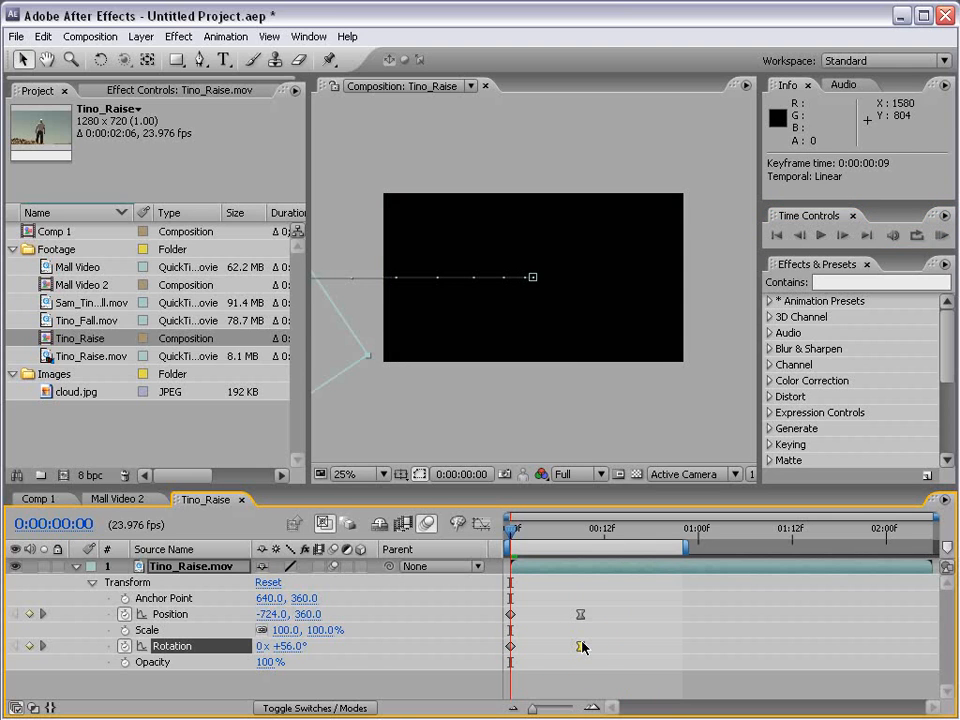
# Step: RAM preview the eased rotating slide-in, stop playback, and move the current time to the second keyframes at 0:00:00:09
pyautogui.click(942, 237)
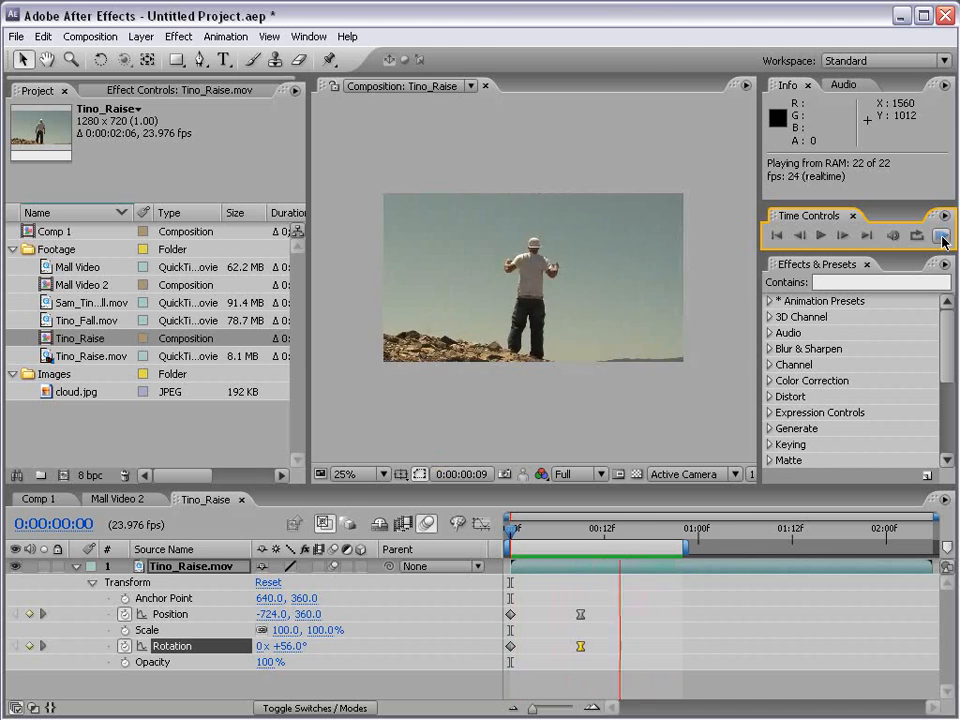
pyautogui.click(630, 591)
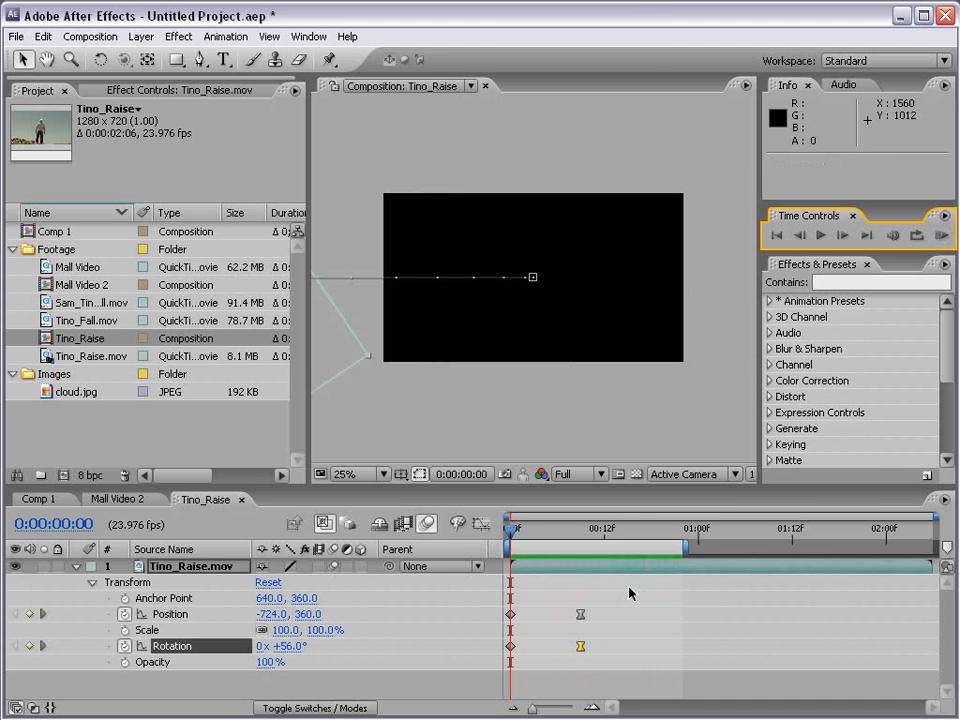
pyautogui.moveTo(535, 532); pyautogui.dragTo(581, 533)
pyautogui.click(487, 560)
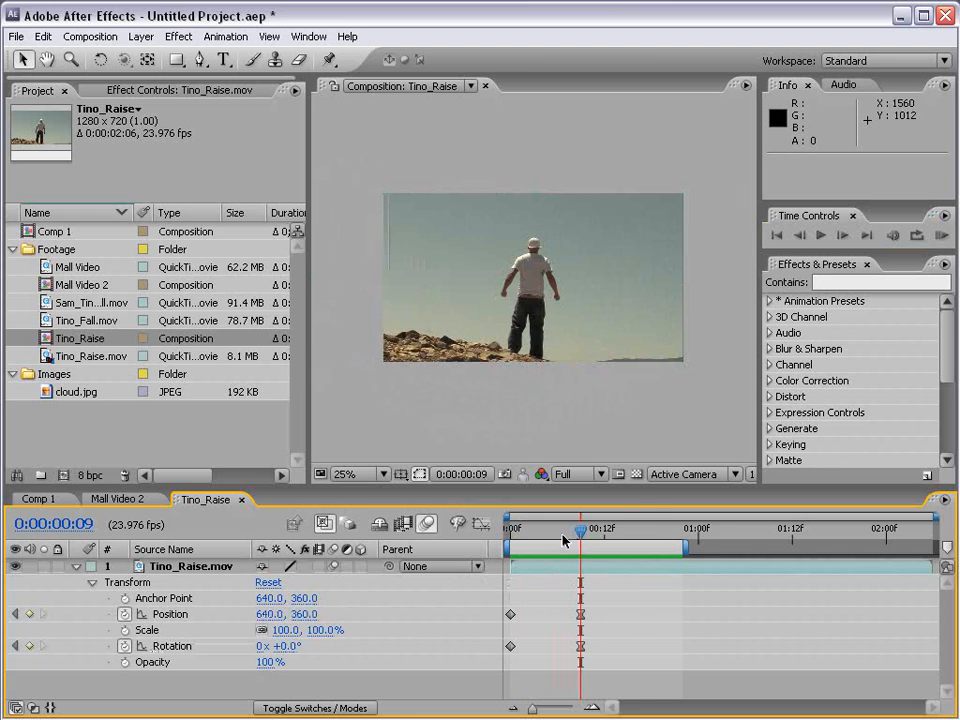
# Step: Copy both Position keyframes and paste them at 0:00:00:16
pyautogui.moveTo(563, 540); pyautogui.dragTo(634, 548)
pyautogui.moveTo(598, 605); pyautogui.dragTo(506, 625)
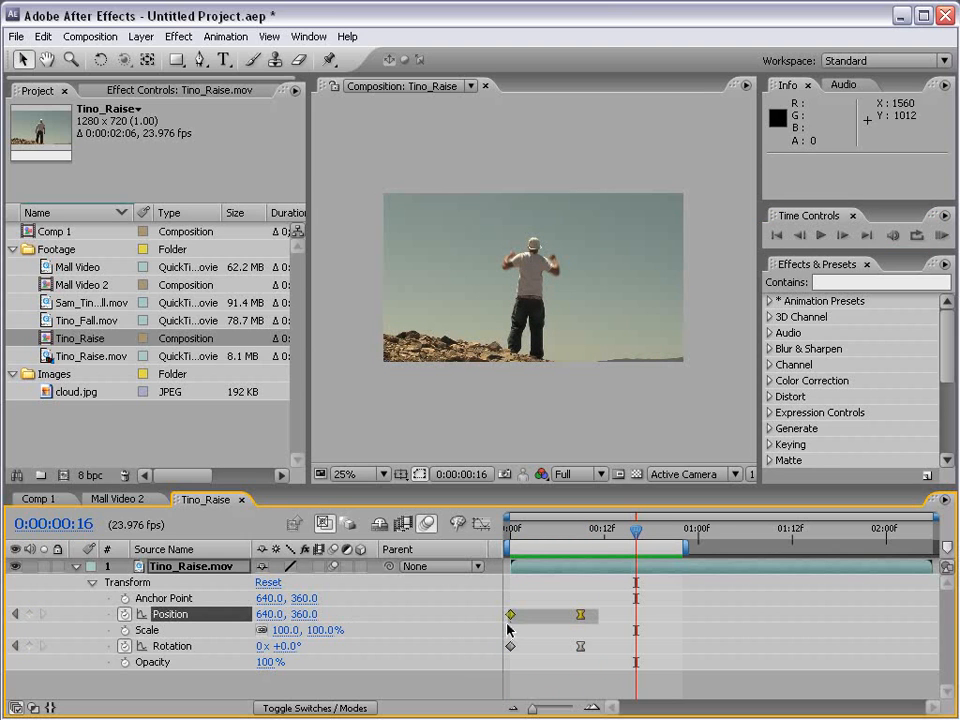
pyautogui.click(43, 36)
pyautogui.click(60, 128)
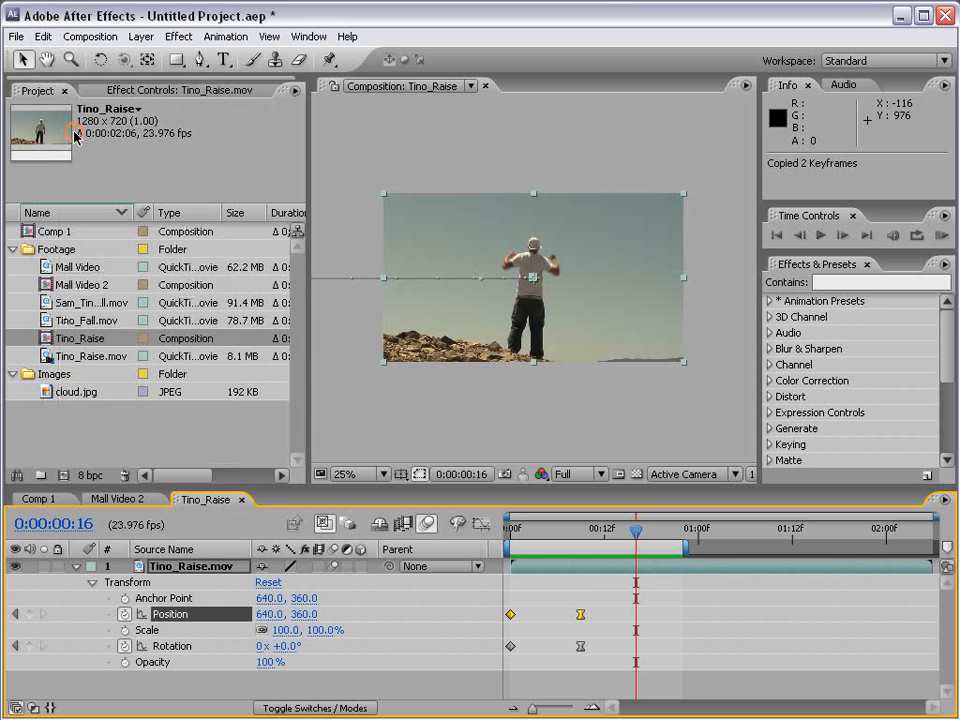
pyautogui.click(43, 36)
pyautogui.click(60, 157)
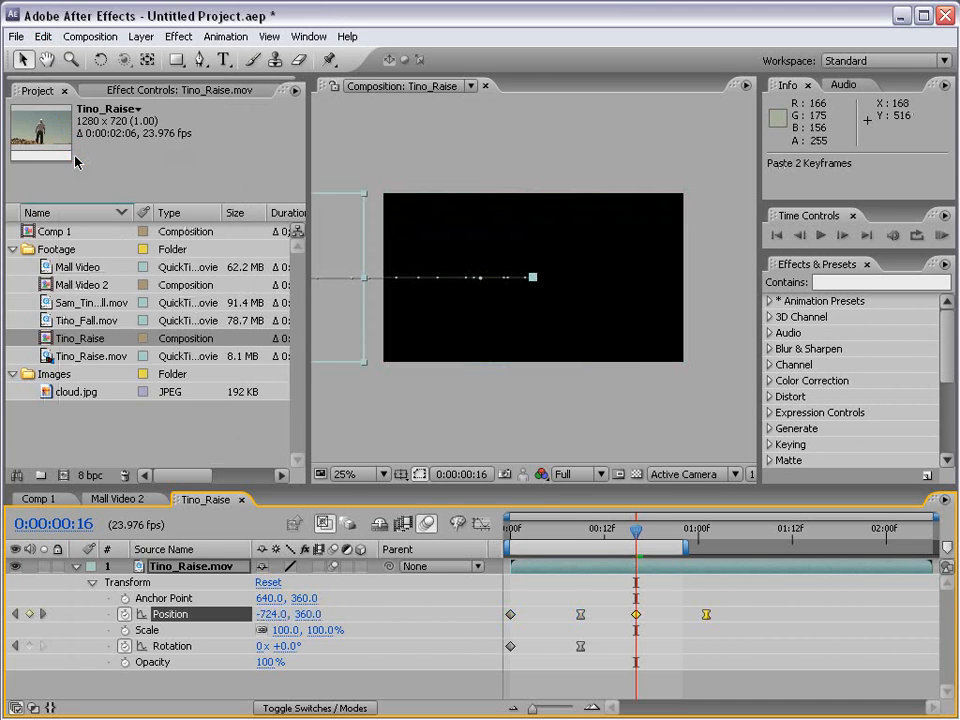
# Step: Move the pasted linear Position keyframe past the eased one to 0:00:01:10, and shift the pair so the eased keyframe sits at 0:00:00:17
pyautogui.click(701, 671)
pyautogui.moveTo(636, 530); pyautogui.dragTo(660, 540)
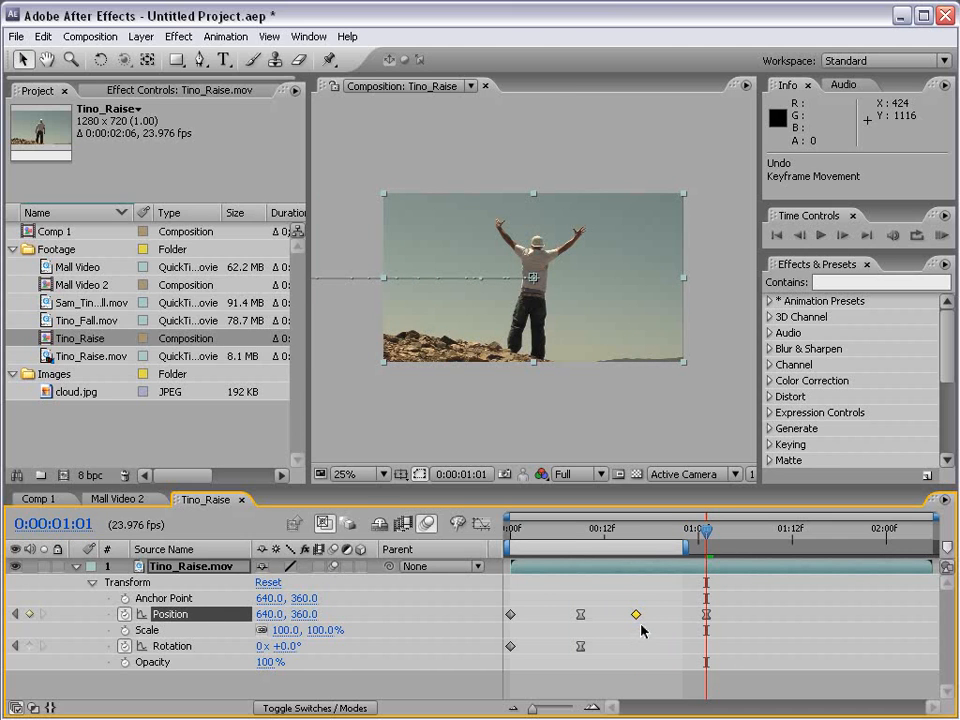
pyautogui.moveTo(636, 620); pyautogui.dragTo(778, 621)
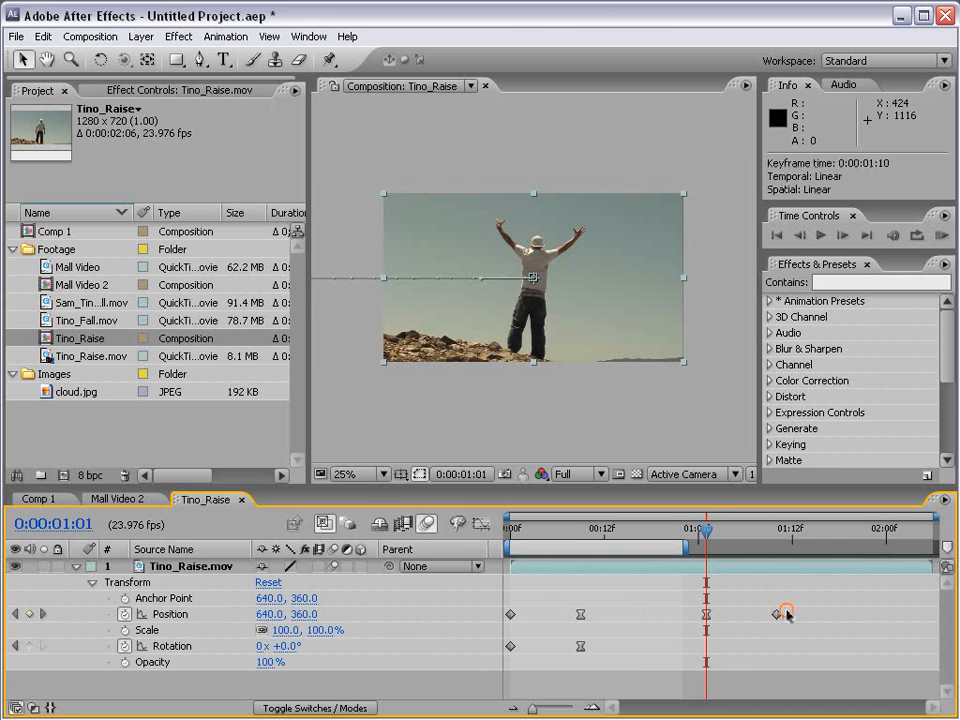
pyautogui.keyDown('shift'); pyautogui.click(707, 614); pyautogui.keyUp('shift')
pyautogui.moveTo(712, 615); pyautogui.dragTo(648, 620)
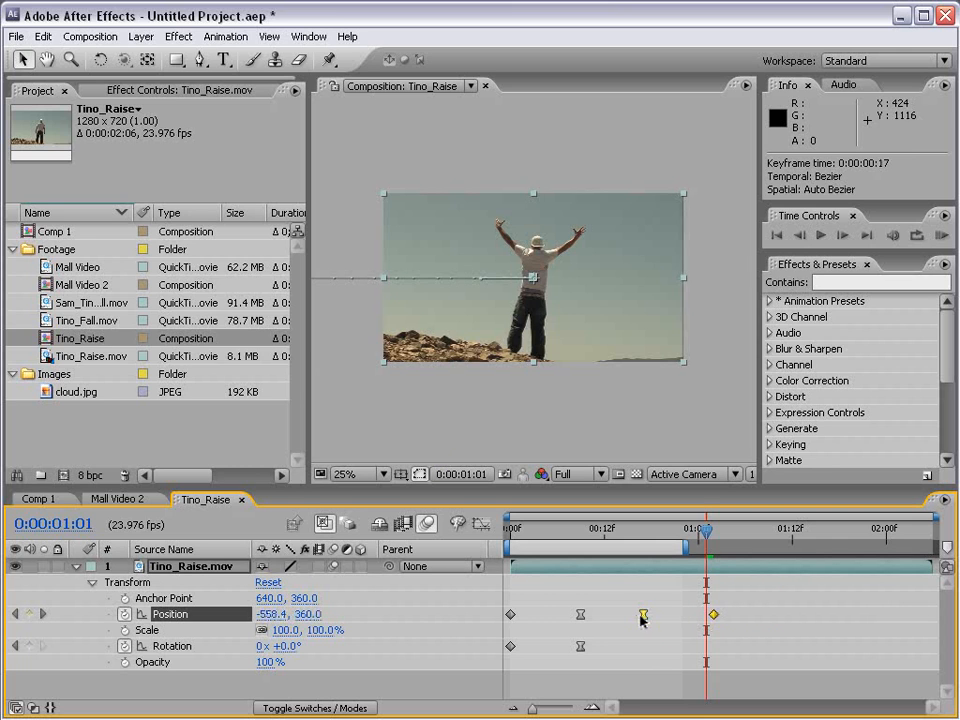
# Step: Stretch all four Position keyframes proportionally so the last one falls at about 0:00:01:14, and deselect them
pyautogui.moveTo(516, 529)
pyautogui.mouseDown()
pyautogui.moveTo(712, 532)
pyautogui.moveTo(520, 529)
pyautogui.mouseUp()
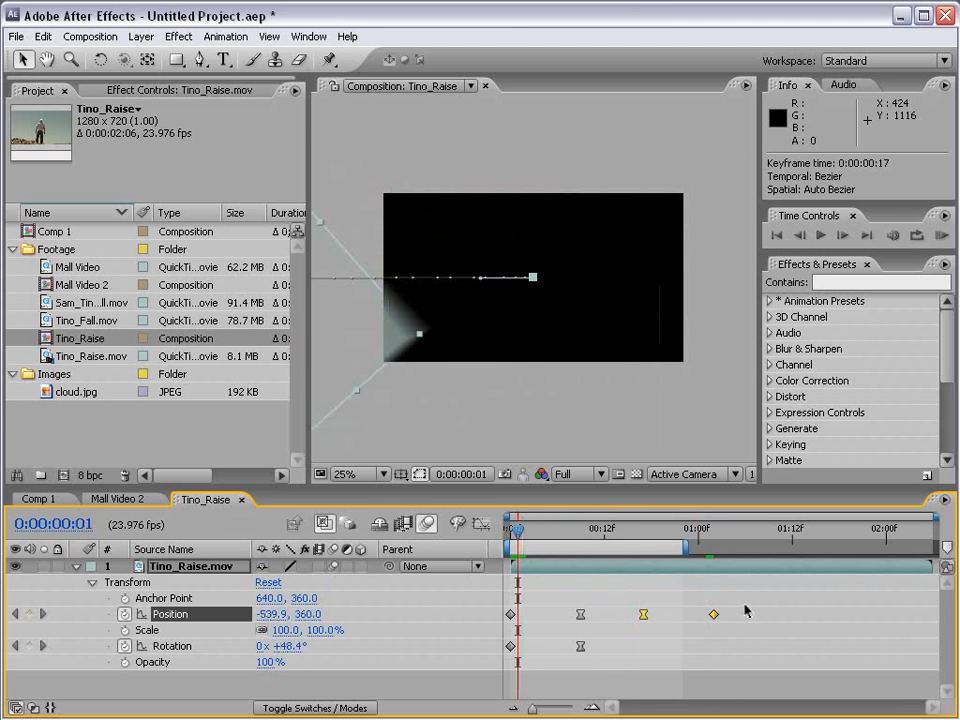
pyautogui.moveTo(751, 605); pyautogui.dragTo(505, 619)
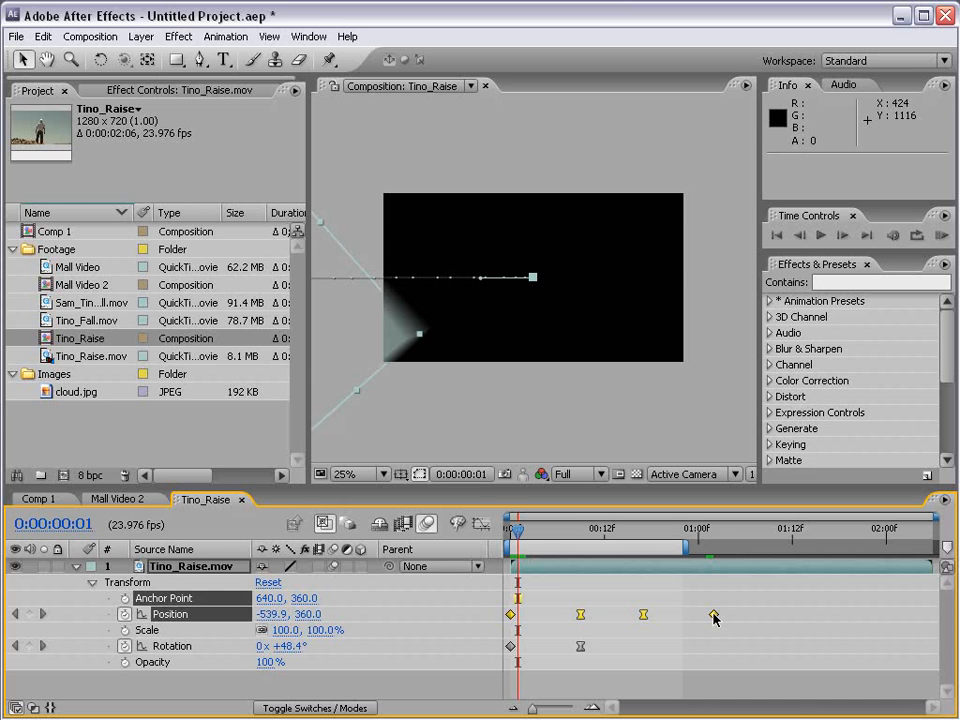
pyautogui.moveTo(714, 619)
pyautogui.mouseDown()
pyautogui.moveTo(917, 619)
pyautogui.moveTo(560, 617)
pyautogui.moveTo(721, 616)
pyautogui.mouseUp()
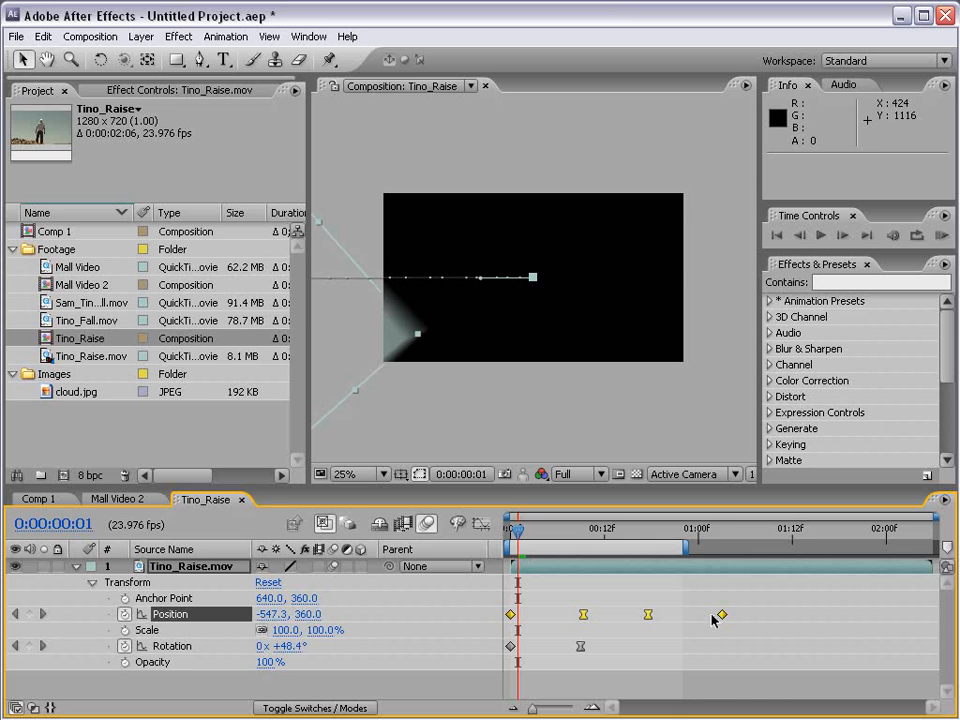
pyautogui.moveTo(722, 615); pyautogui.dragTo(807, 616)
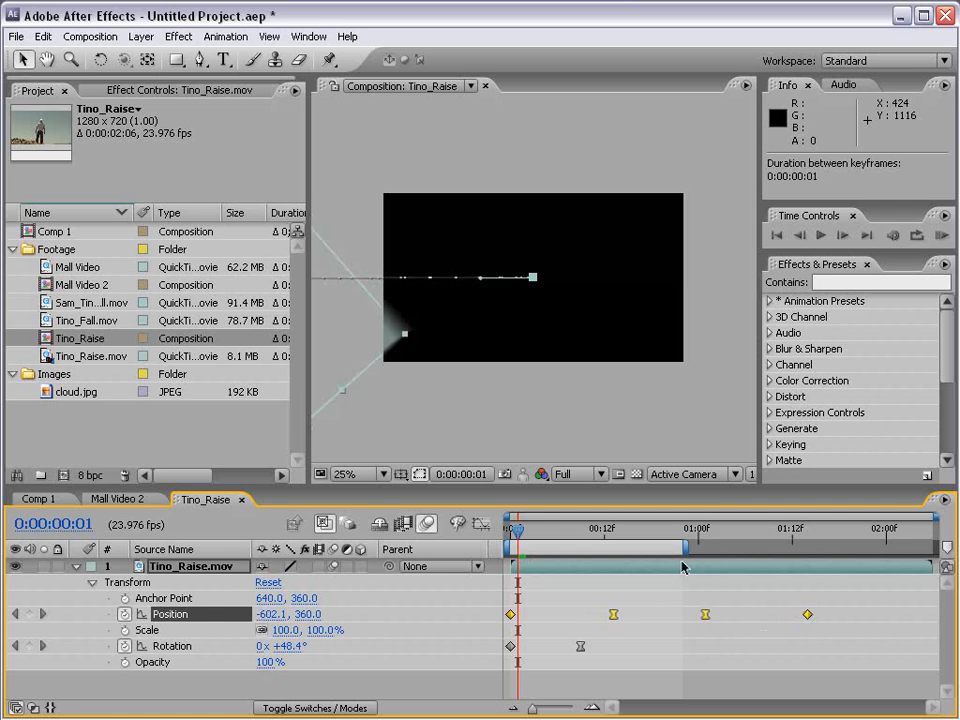
pyautogui.click(681, 591)
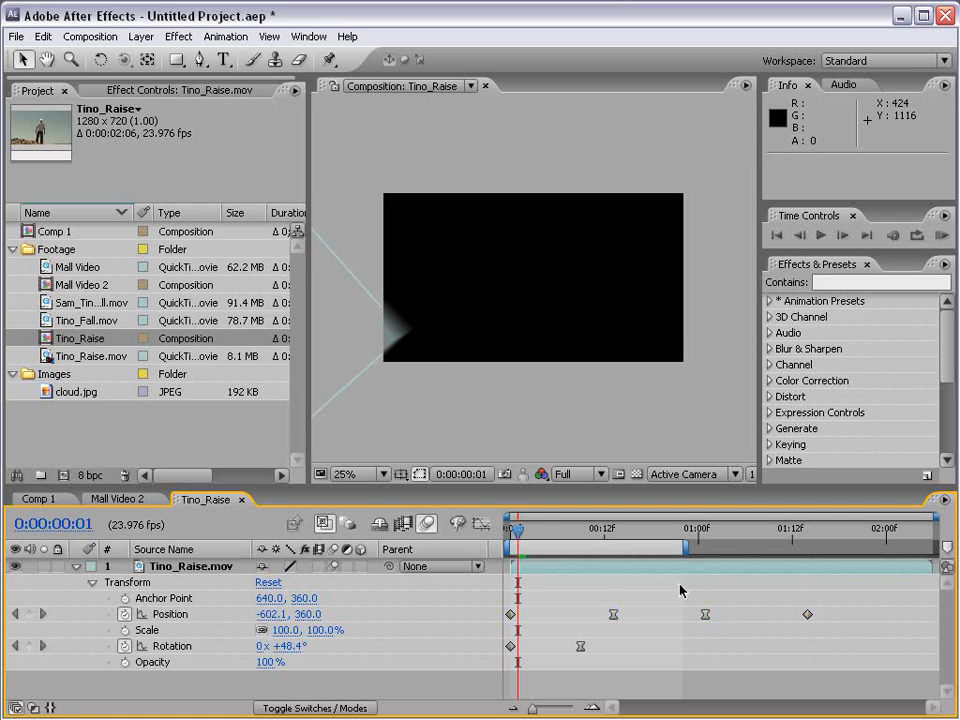
# Step: Remove all Position and Rotation keyframes, reset the layer's Transform values, and collapse the Tino_Raise.mov layer
pyautogui.click(124, 614)
pyautogui.click(125, 646)
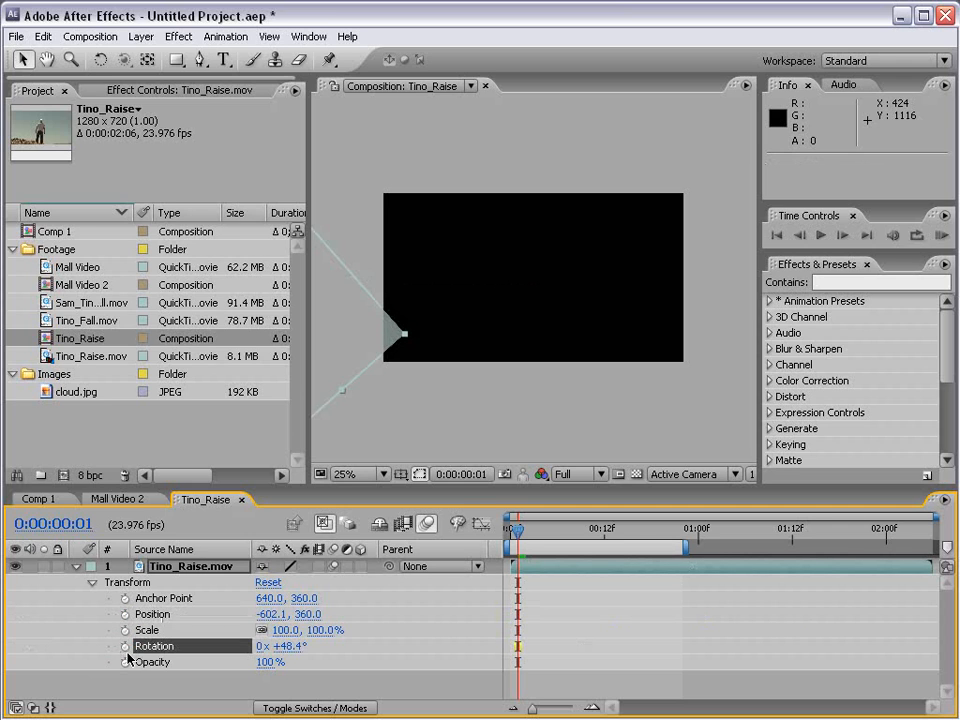
pyautogui.click(267, 583)
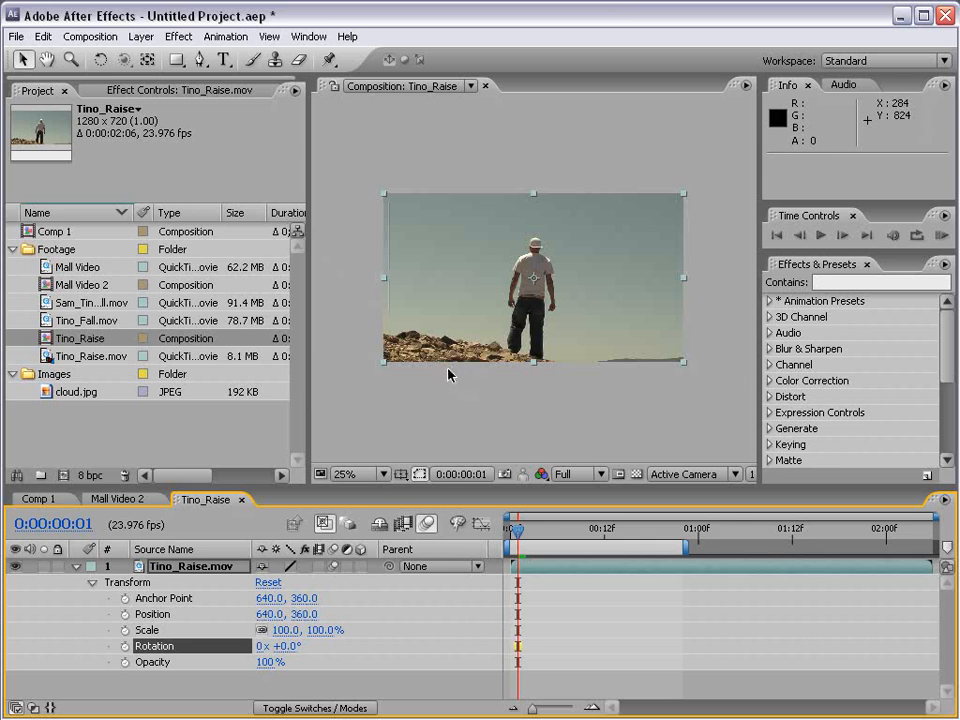
pyautogui.click(78, 568)
pyautogui.click(568, 621)
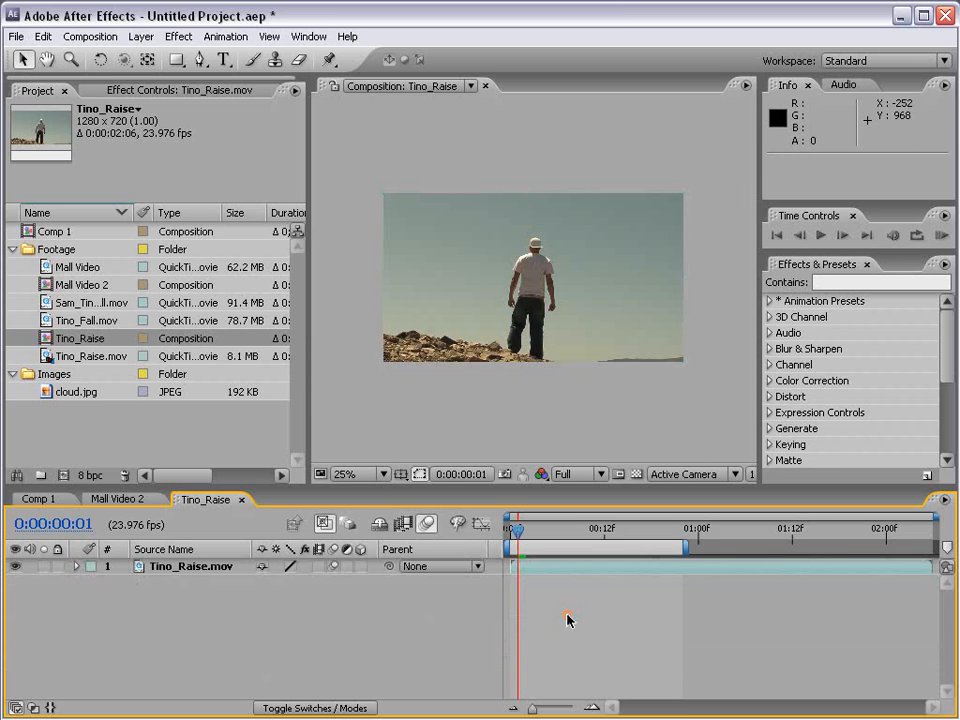
# Step: Reveal the Tino_Raise.mov layer's Scale, Opacity, Anchor Point, Rotation and Position one at a time, and check the full Transform group
pyautogui.click(160, 567)
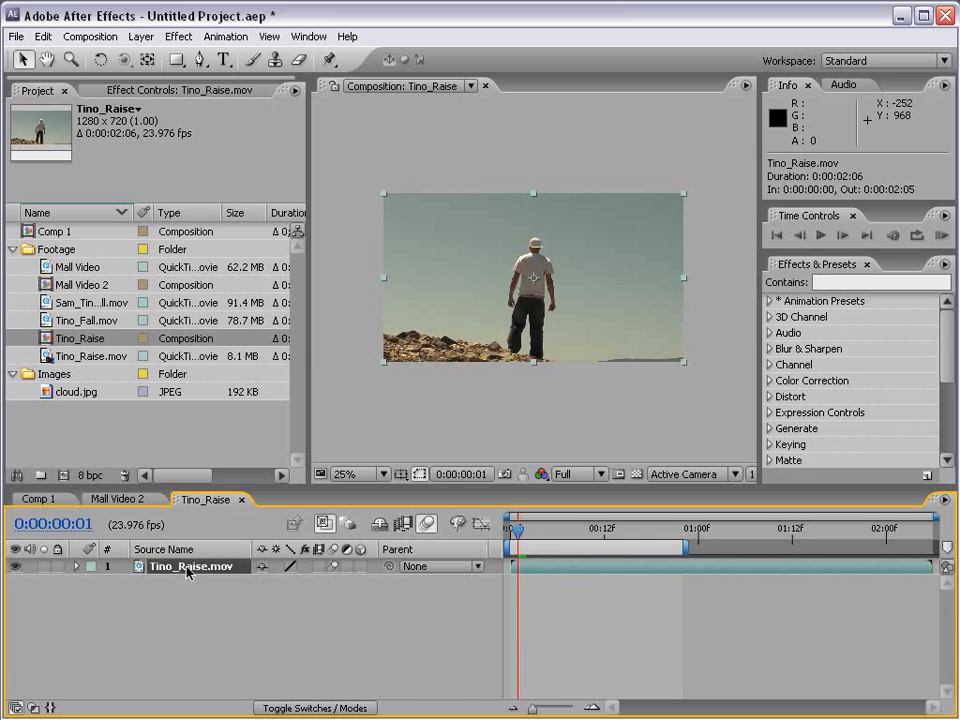
pyautogui.press('s')
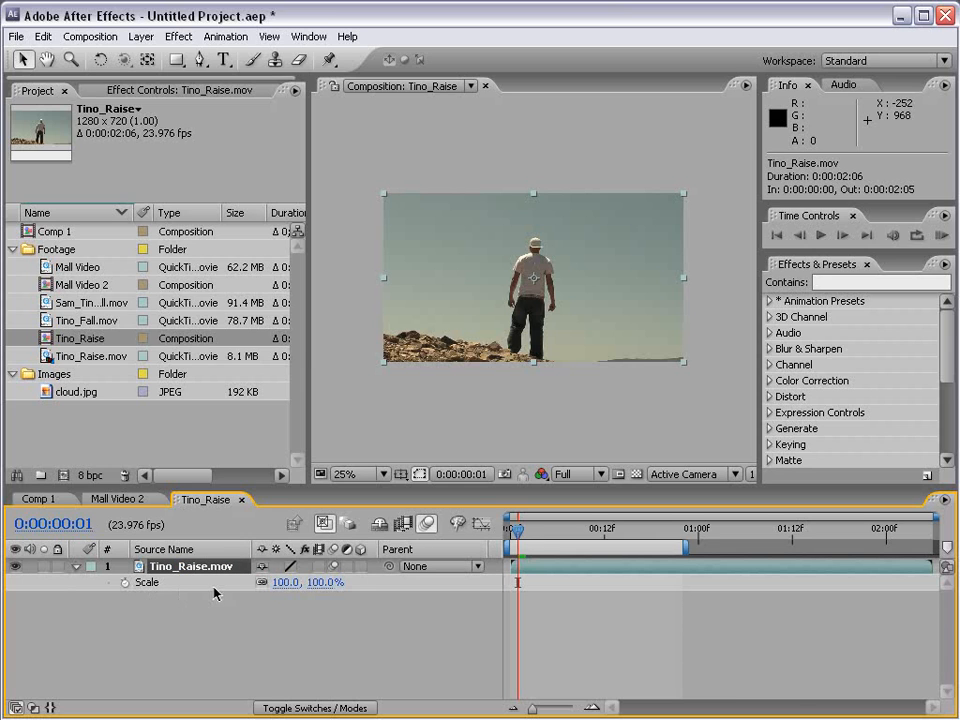
pyautogui.press('t')
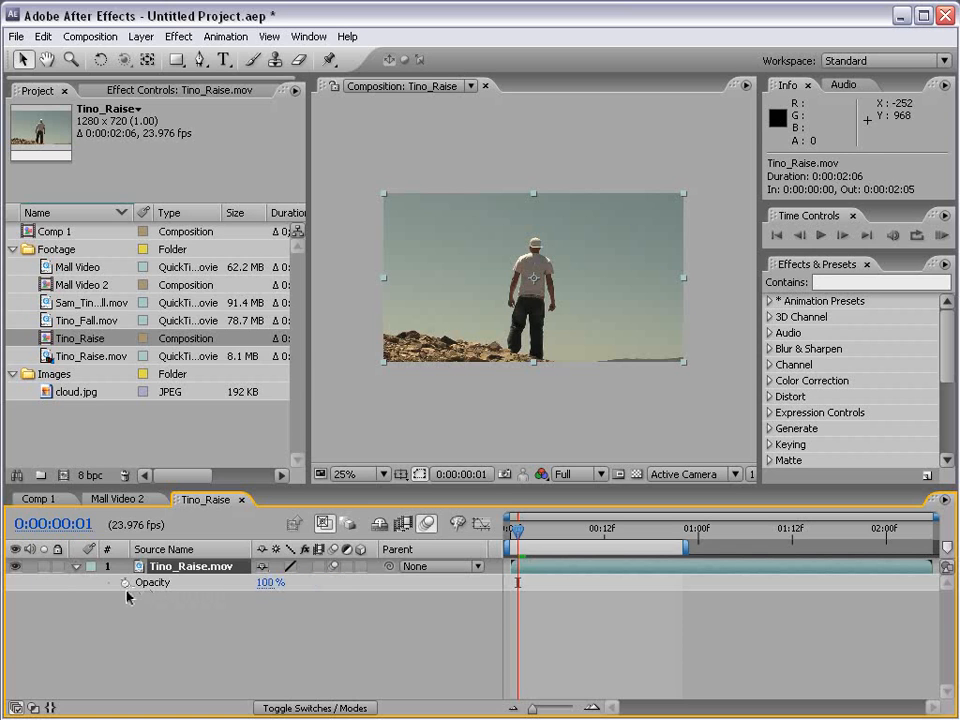
pyautogui.press('a')
pyautogui.press('r')
pyautogui.press('p')
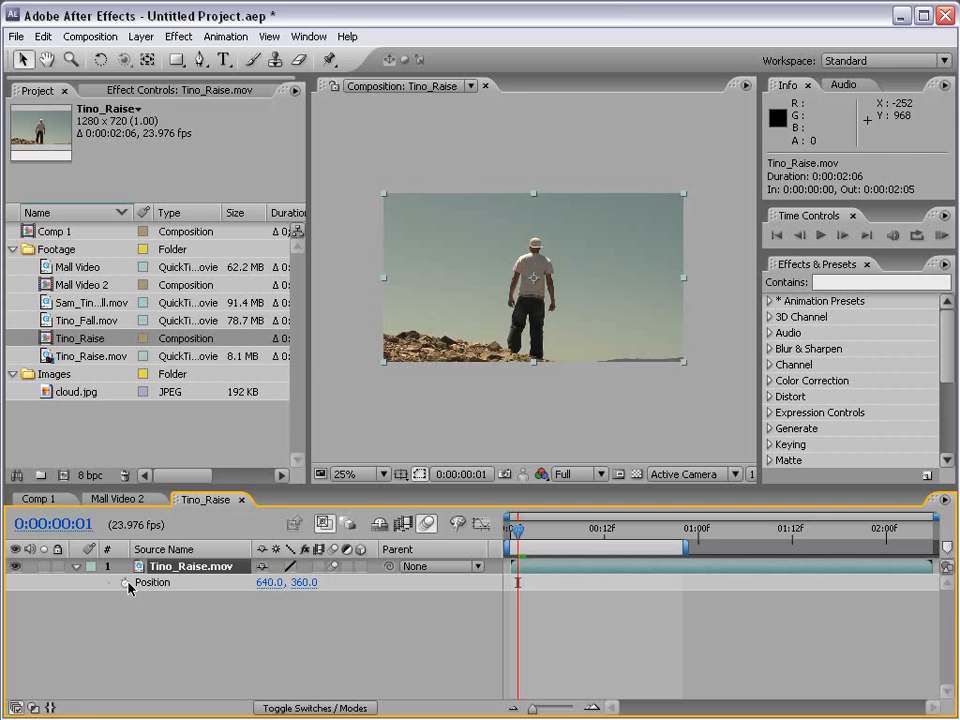
pyautogui.click(76, 567)
pyautogui.click(76, 567)
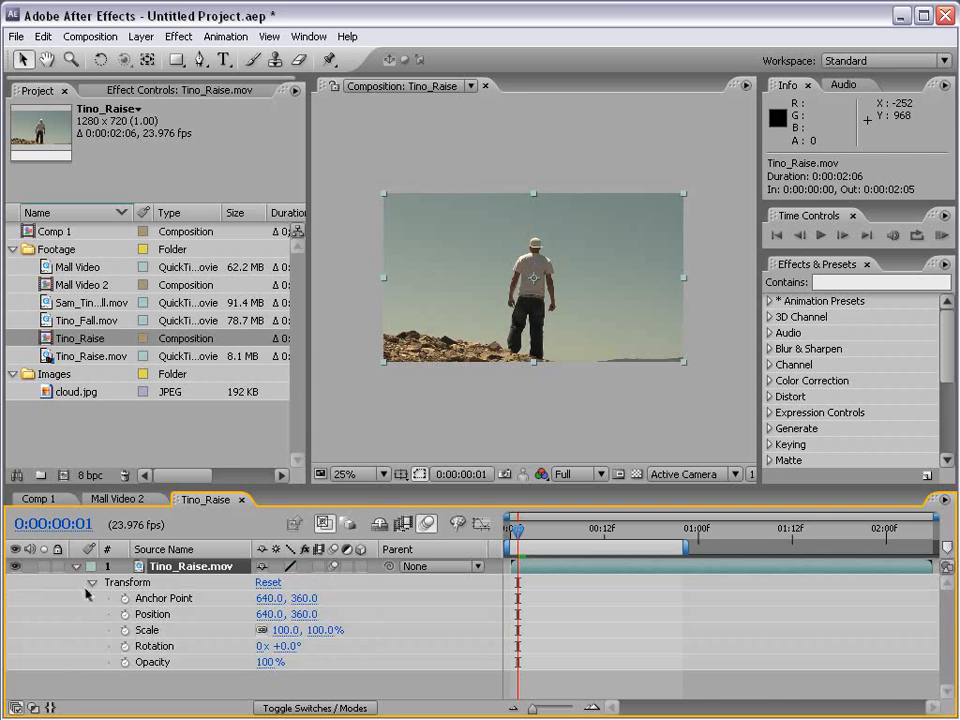
pyautogui.click(76, 567)
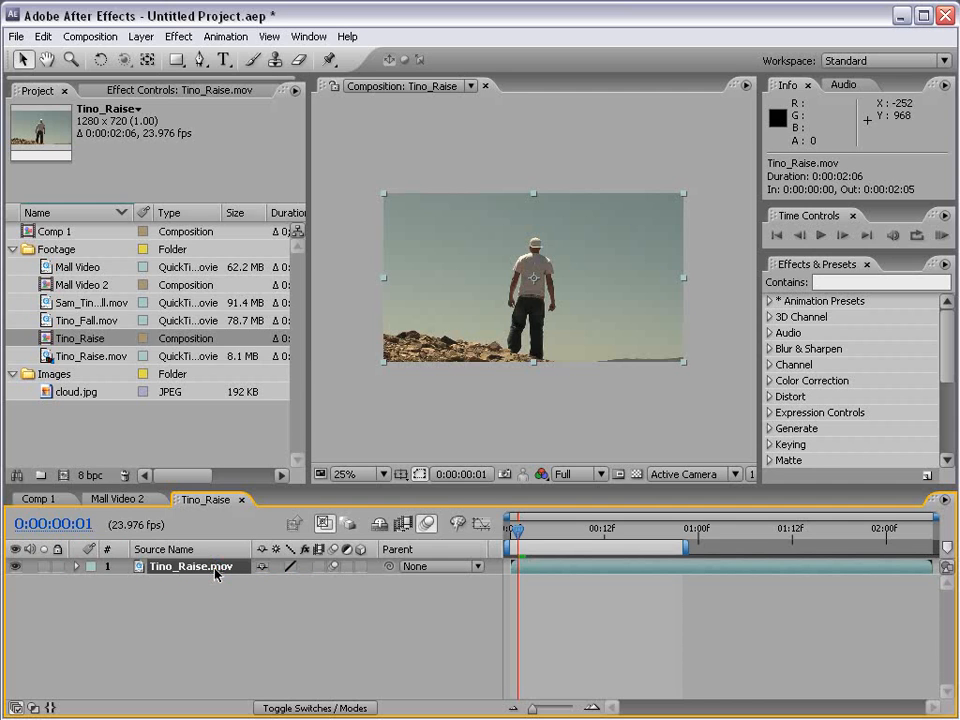
# Step: Reveal Scale, Position and Rotation together for the Tino_Raise.mov layer, and collapse the layer
pyautogui.press('s')
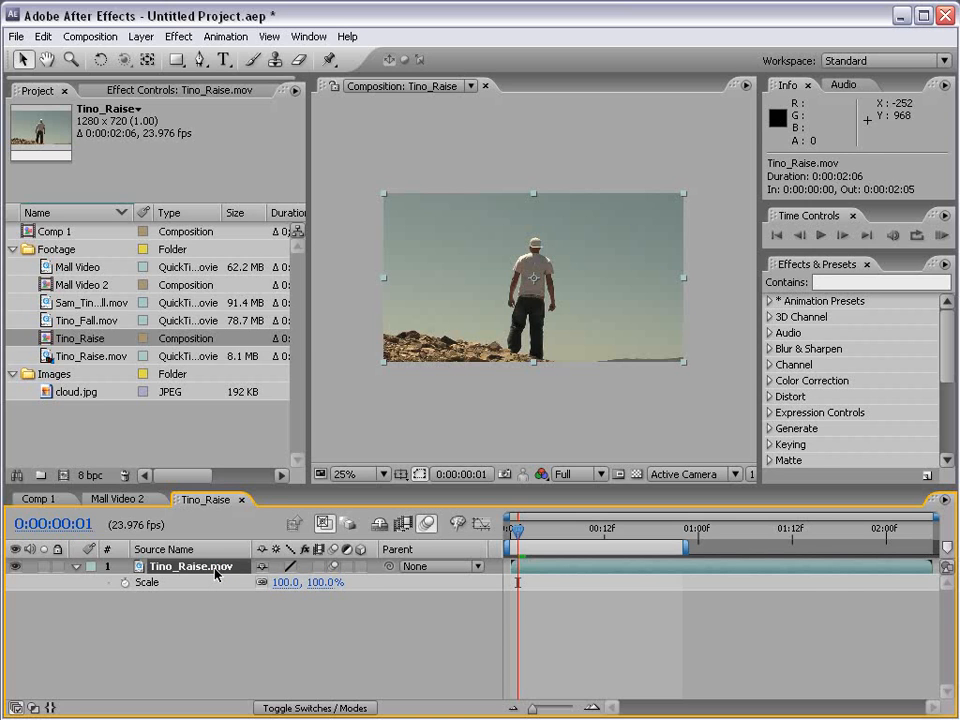
pyautogui.hotkey('shift', 'p')
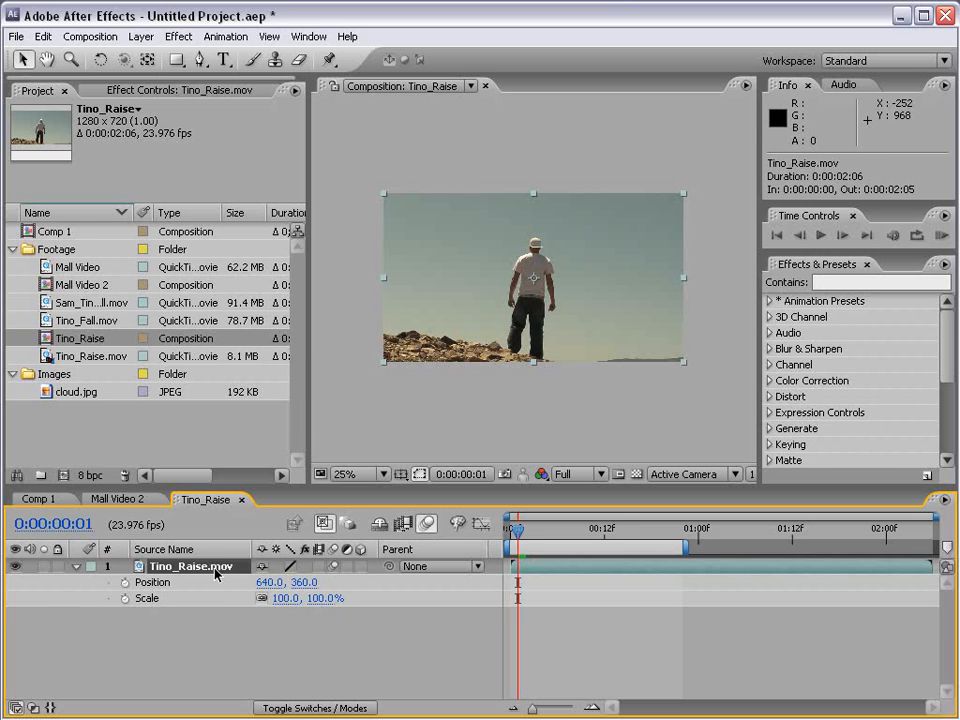
pyautogui.hotkey('shift', 'r')
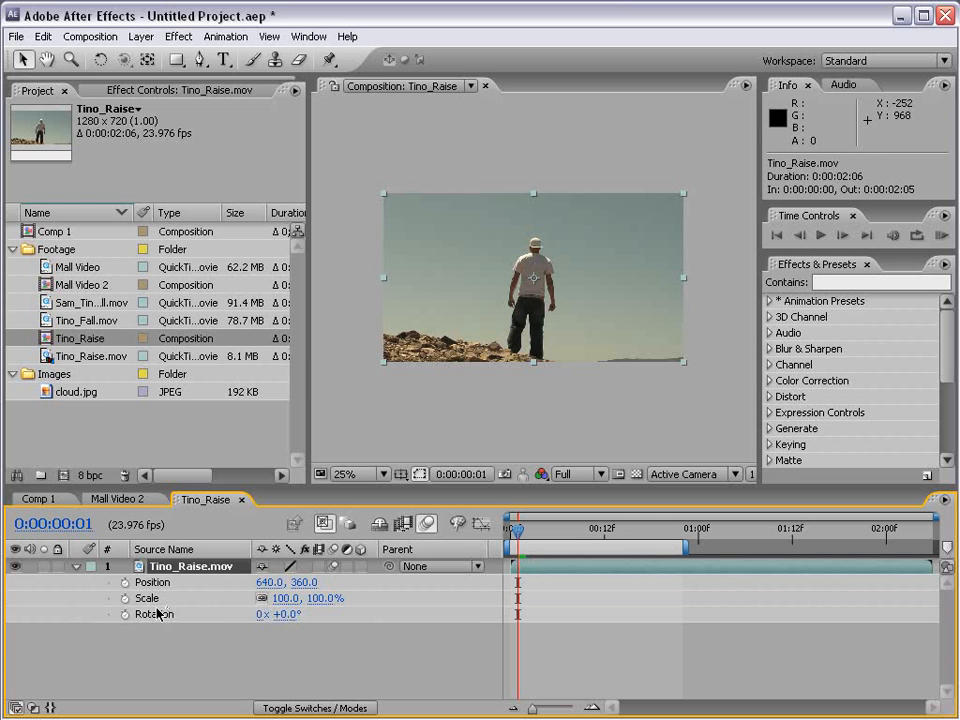
pyautogui.click(76, 567)
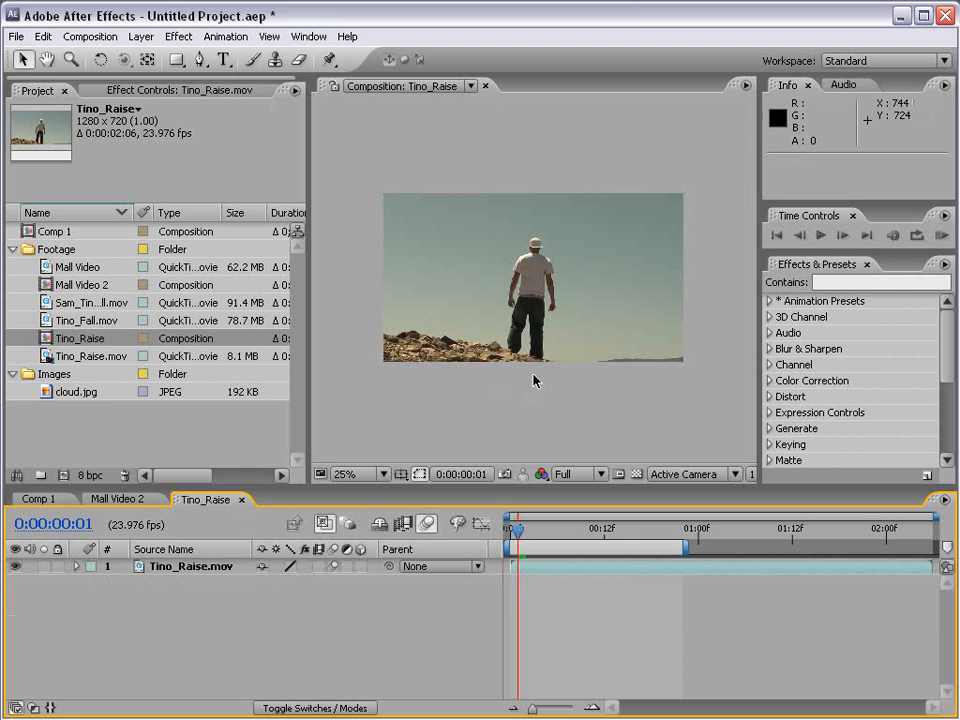
# Step: Apply Fast Blur to the Tino_Raise.mov layer with Blurriness 83.0 and Repeat Edge Pixels enabled
pyautogui.click(493, 304)
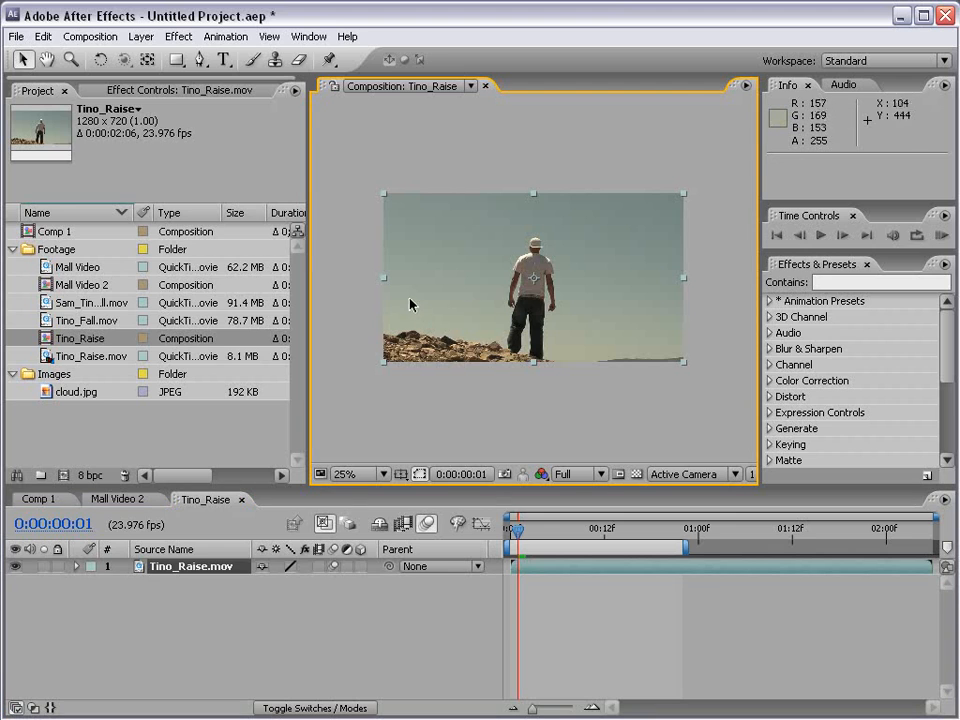
pyautogui.click(178, 36)
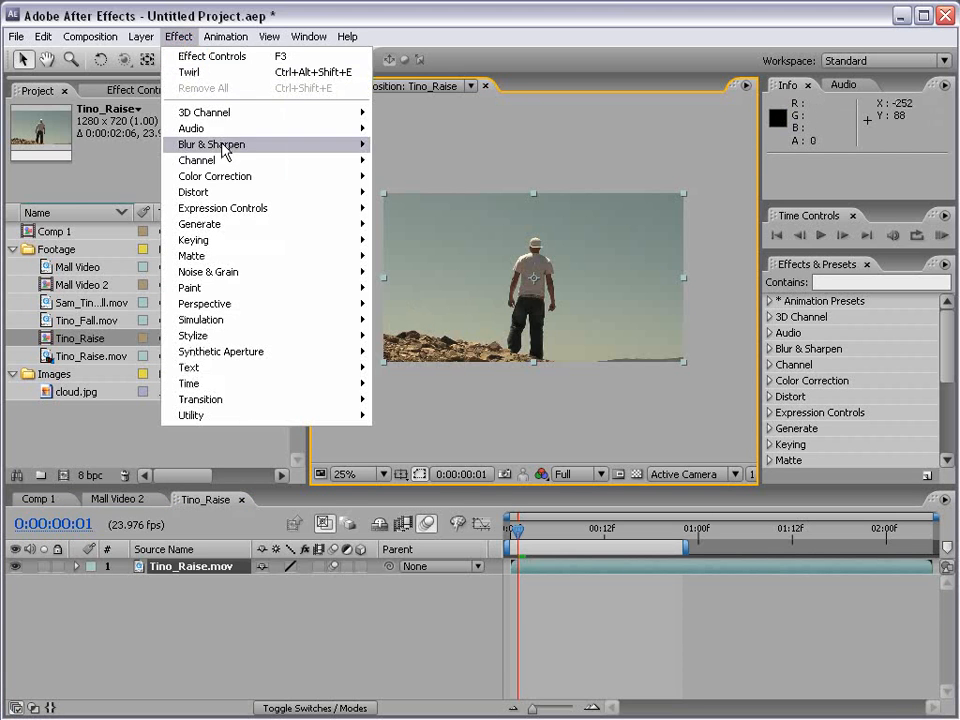
pyautogui.moveTo(223, 147)
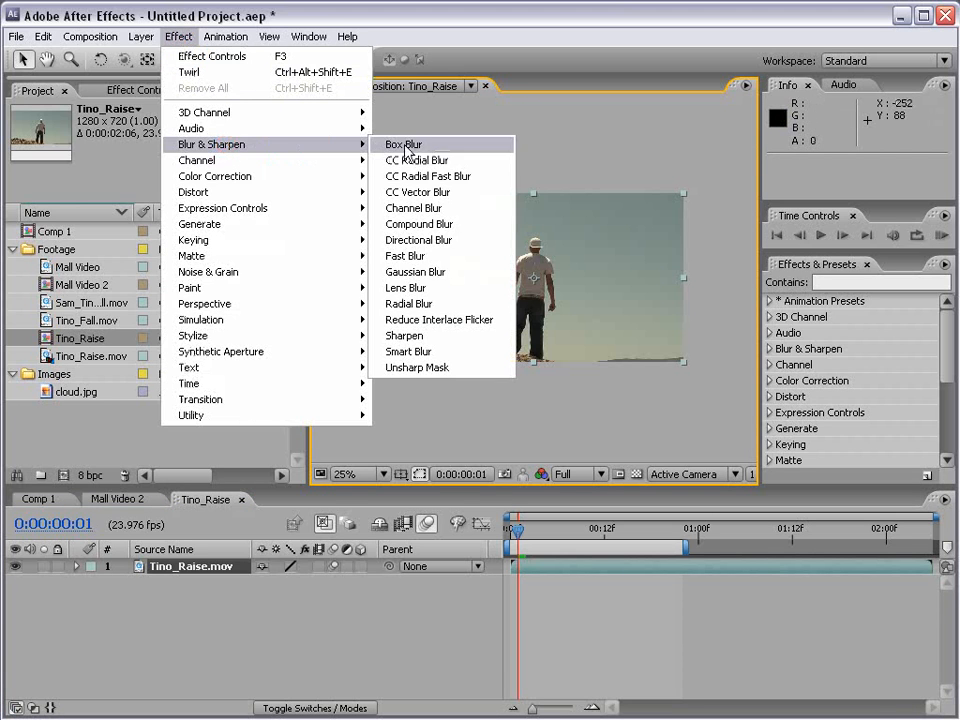
pyautogui.click(425, 256)
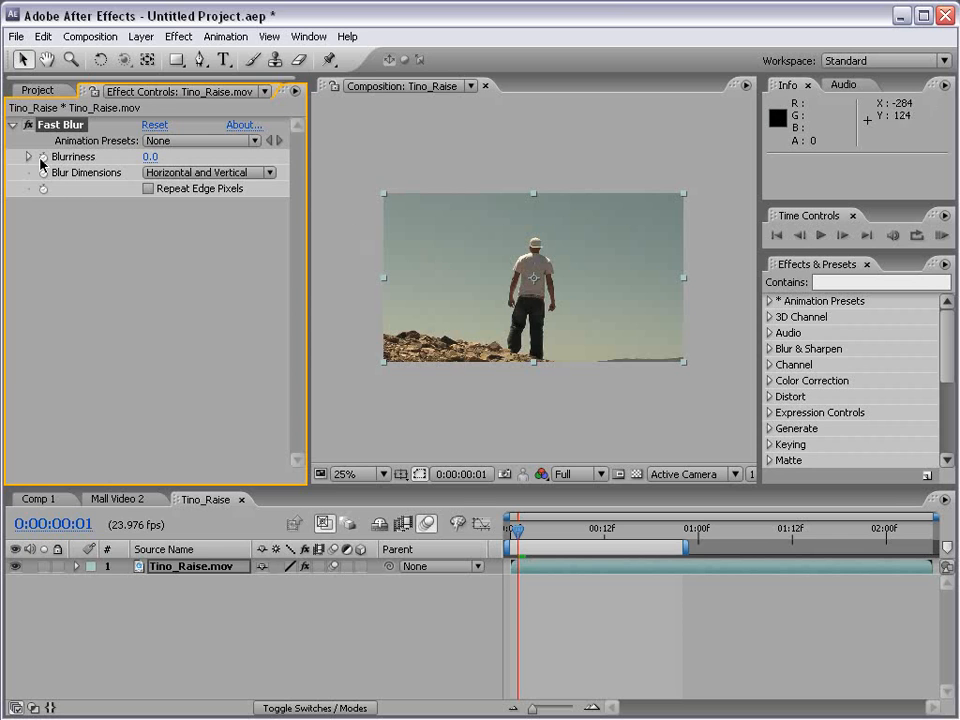
pyautogui.moveTo(150, 157); pyautogui.dragTo(228, 160)
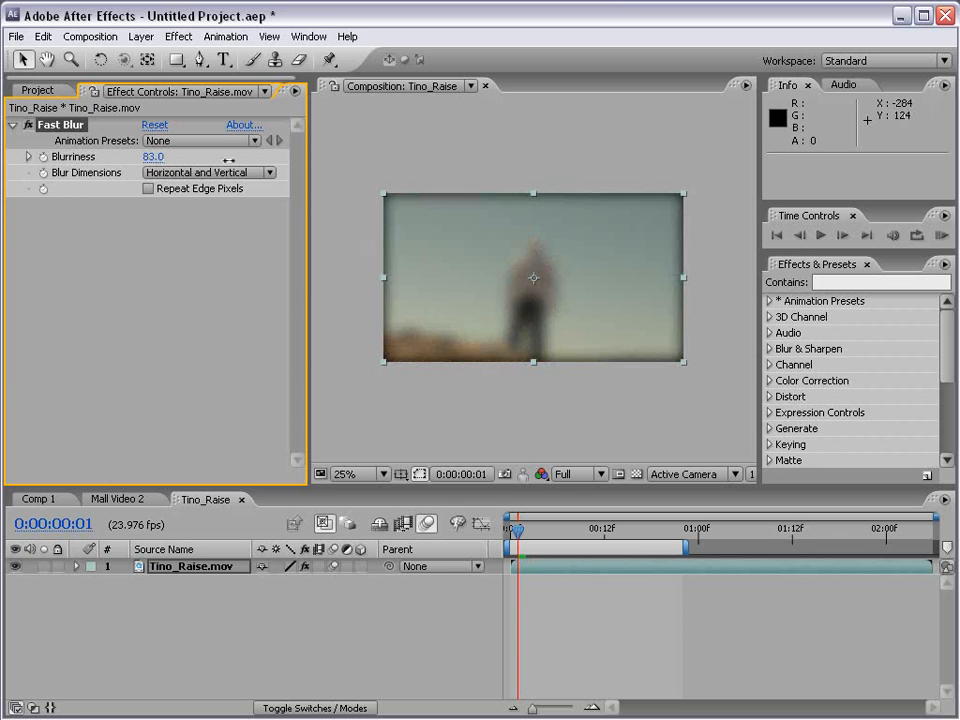
pyautogui.click(148, 188)
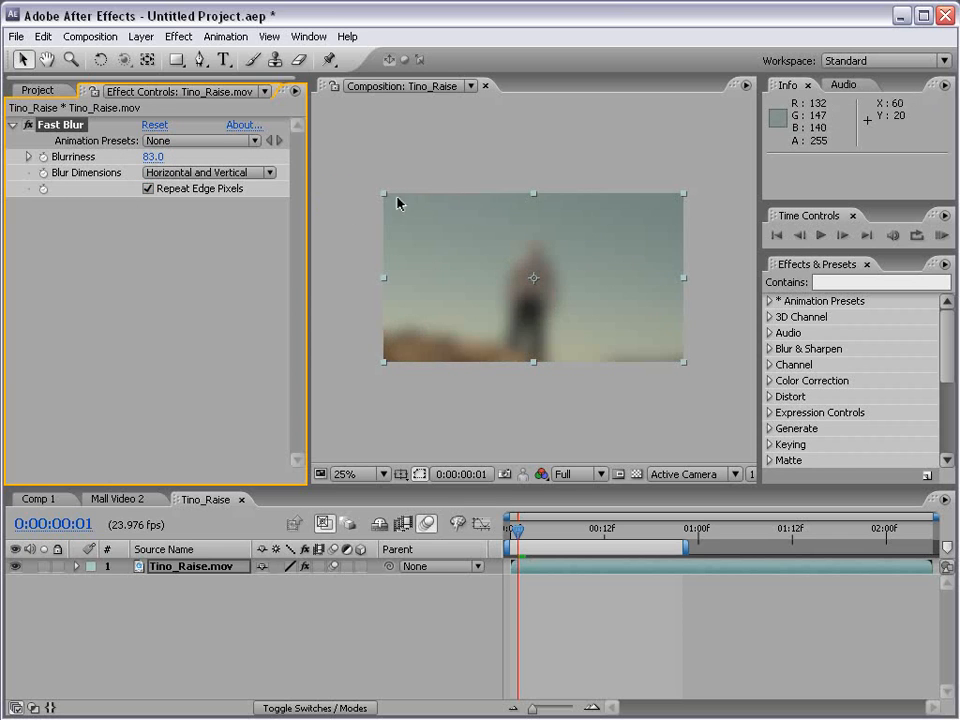
# Step: Clear the trial Blurriness keyframe at 0:00:00:01 and set a Blurriness keyframe of 83.0 at 0:00:00:00
pyautogui.click(43, 158)
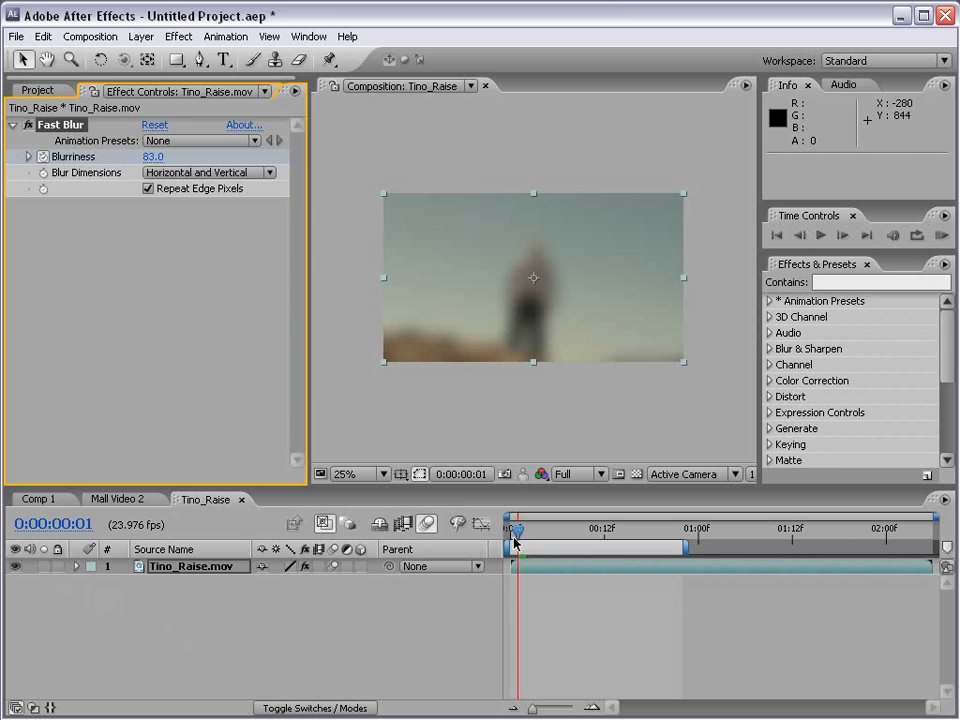
pyautogui.click(43, 157)
pyautogui.moveTo(522, 540); pyautogui.dragTo(510, 537)
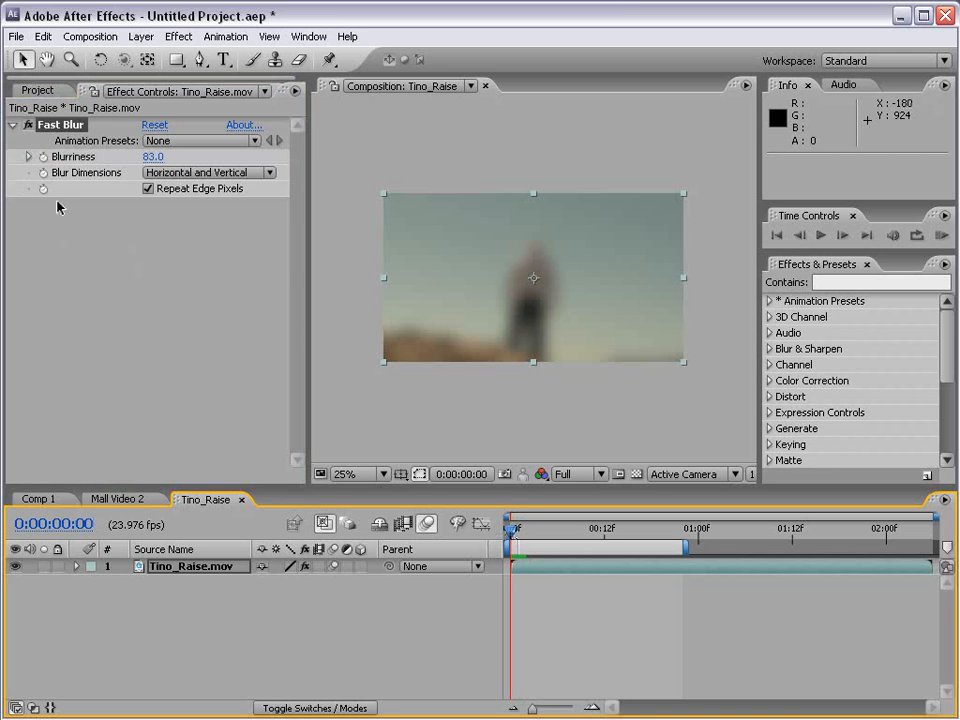
pyautogui.click(42, 157)
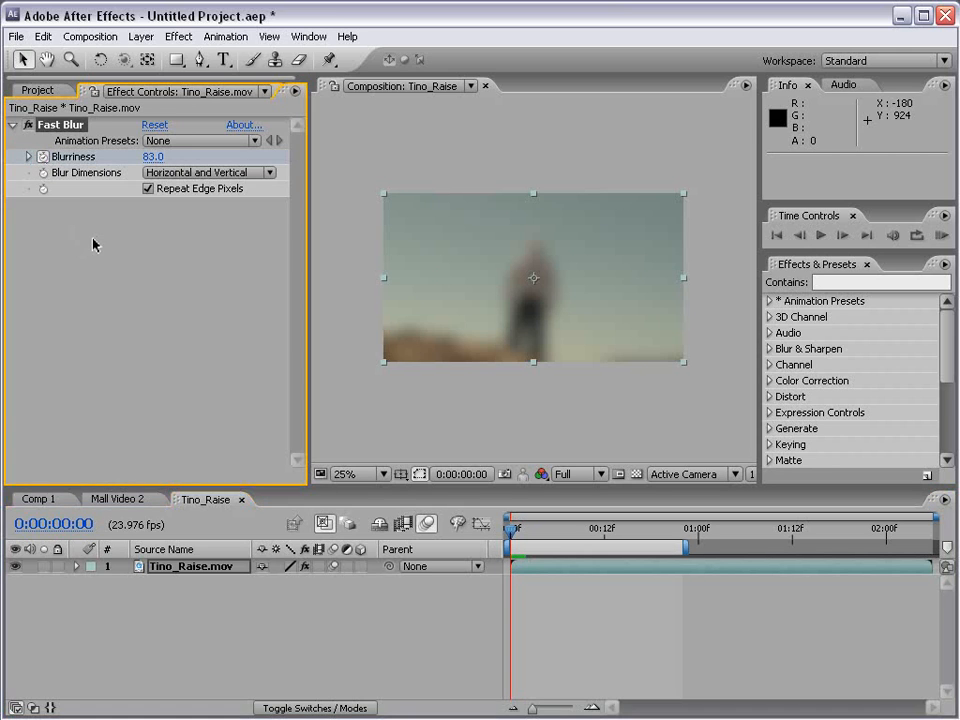
# Step: Add a Blurriness keyframe of 0 at 0:00:00:12 and preview the blur animation across the first frames
pyautogui.click(541, 530)
pyautogui.moveTo(549, 536); pyautogui.dragTo(604, 530)
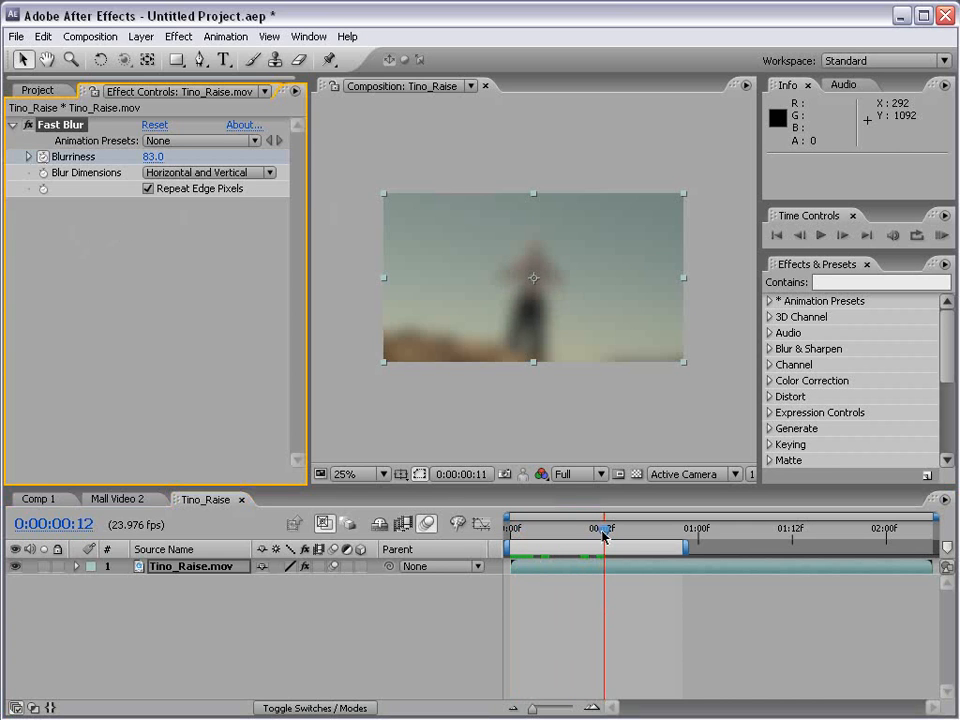
pyautogui.click(152, 157)
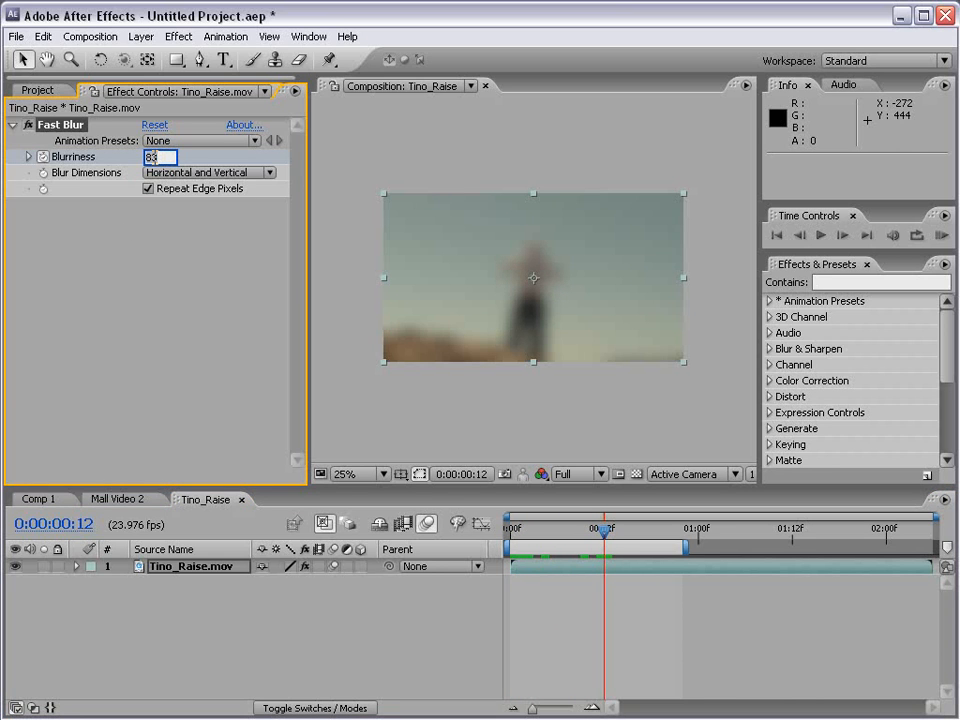
pyautogui.write('0')
pyautogui.press('Return')
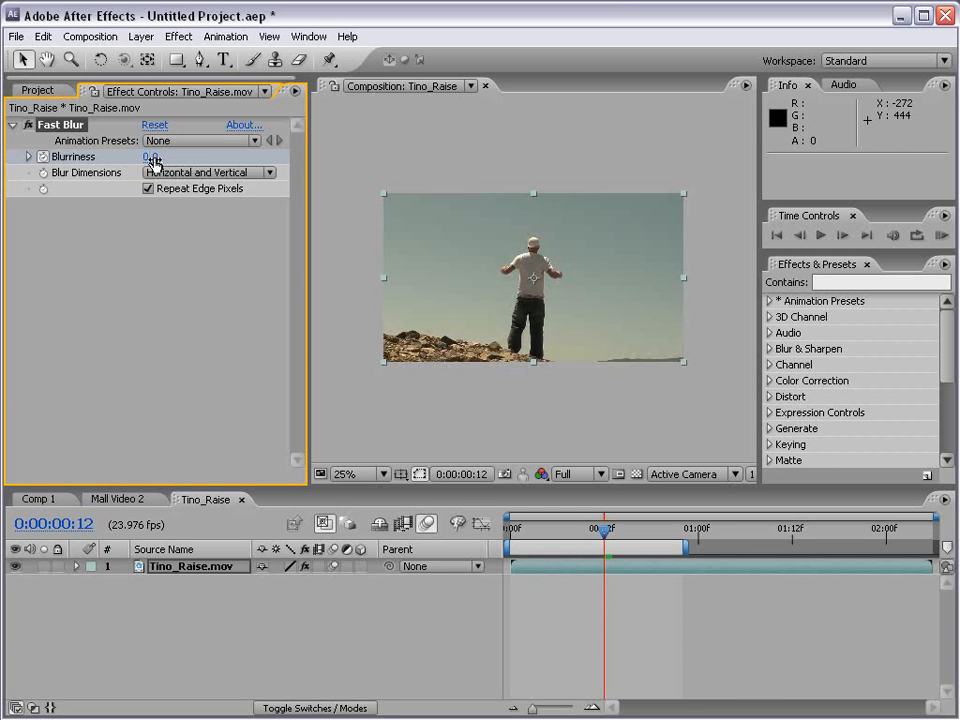
pyautogui.click(522, 531)
pyautogui.moveTo(522, 531); pyautogui.dragTo(572, 583)
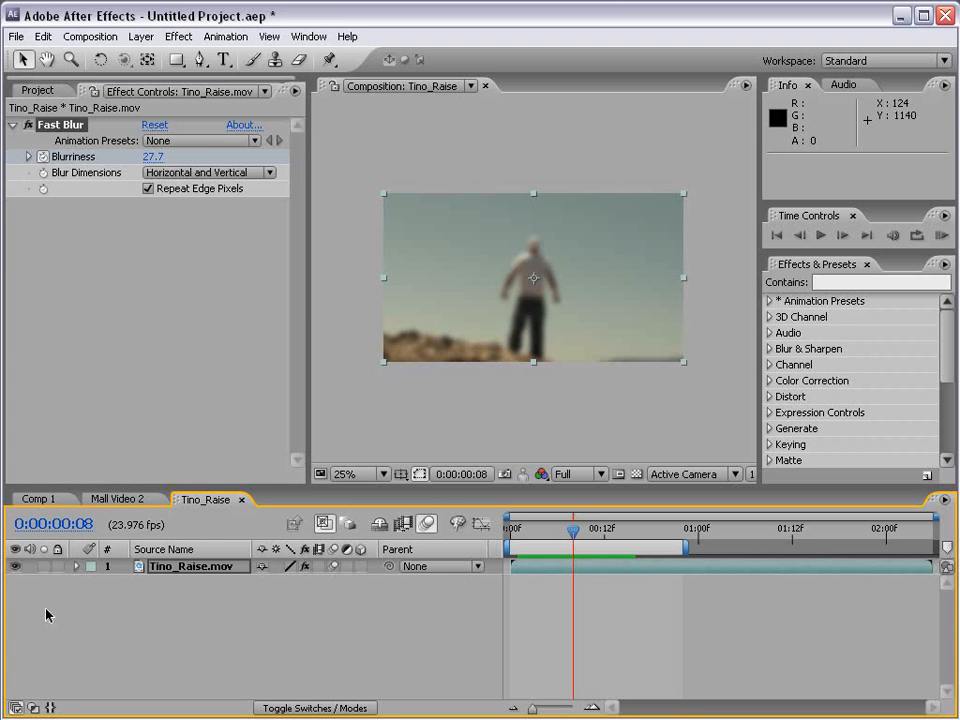
# Step: Expand the Tino_Raise.mov layer down to Fast Blur to view its Blurriness keyframes, and collapse the layer
pyautogui.click(77, 567)
pyautogui.click(92, 583)
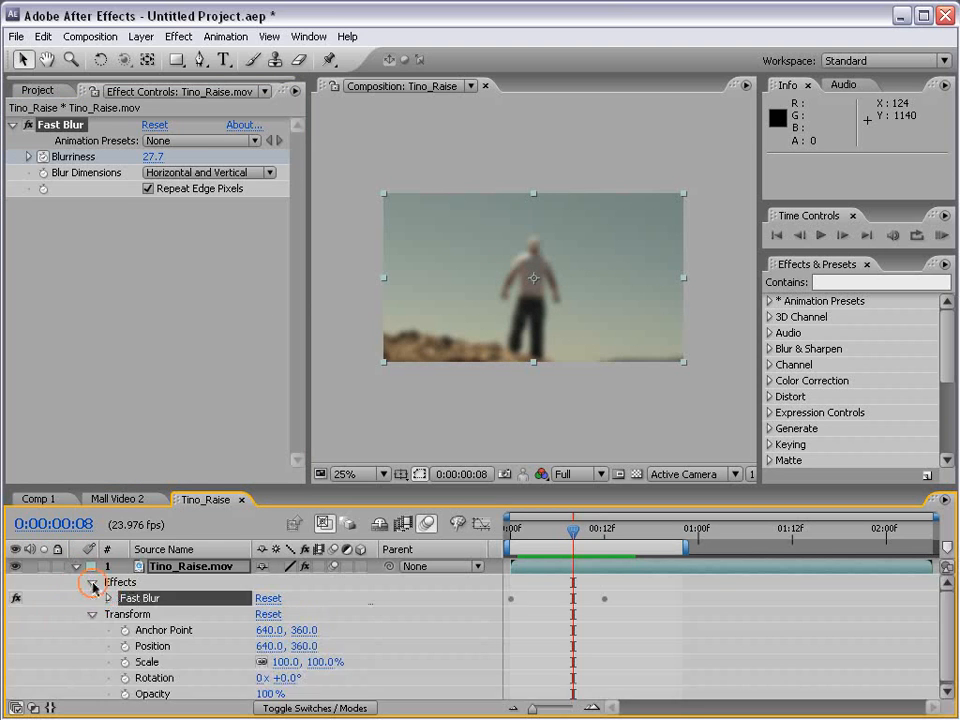
pyautogui.click(109, 598)
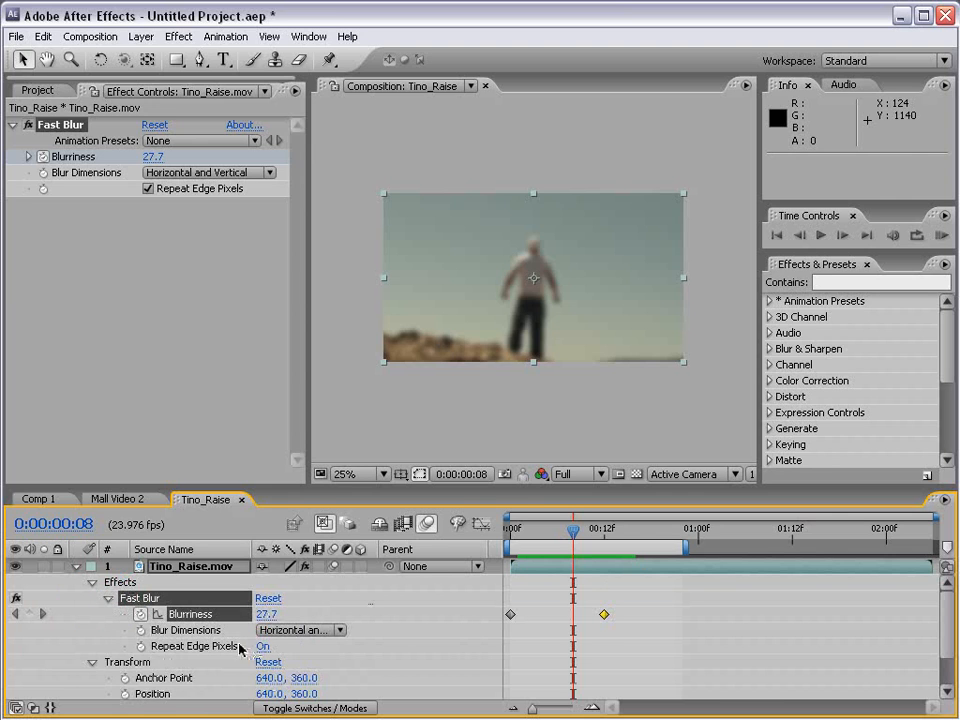
pyautogui.click(603, 655)
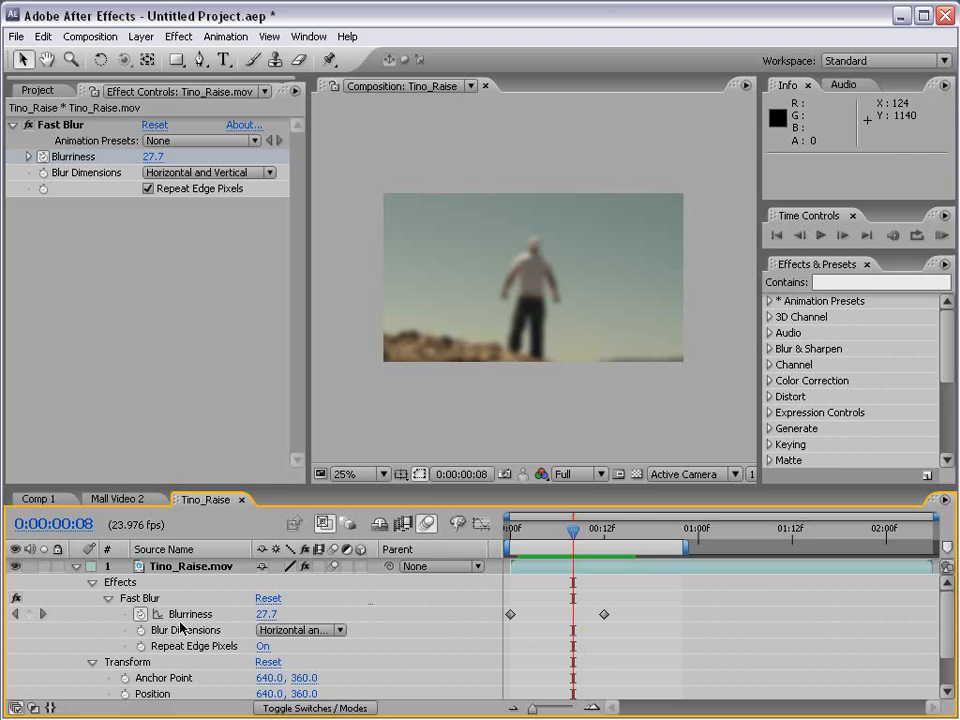
pyautogui.click(76, 566)
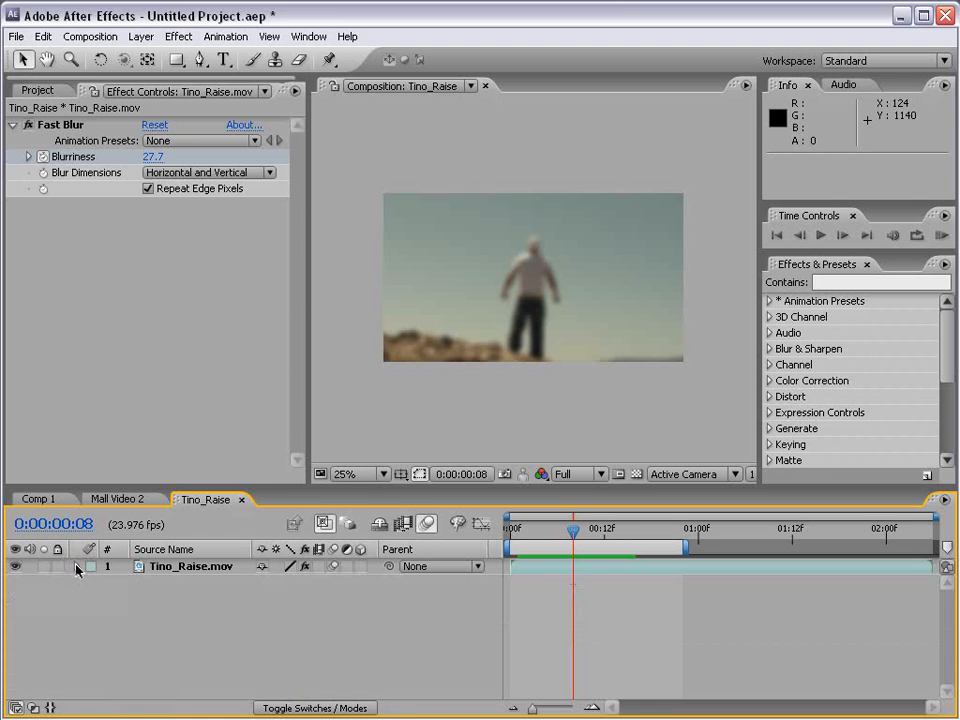
# Step: Reveal the layer's keyframed properties plus Opacity, and keyframe Opacity at 100% on 0:00:00:08 and 66% on 0:00:00:00
pyautogui.click(180, 567)
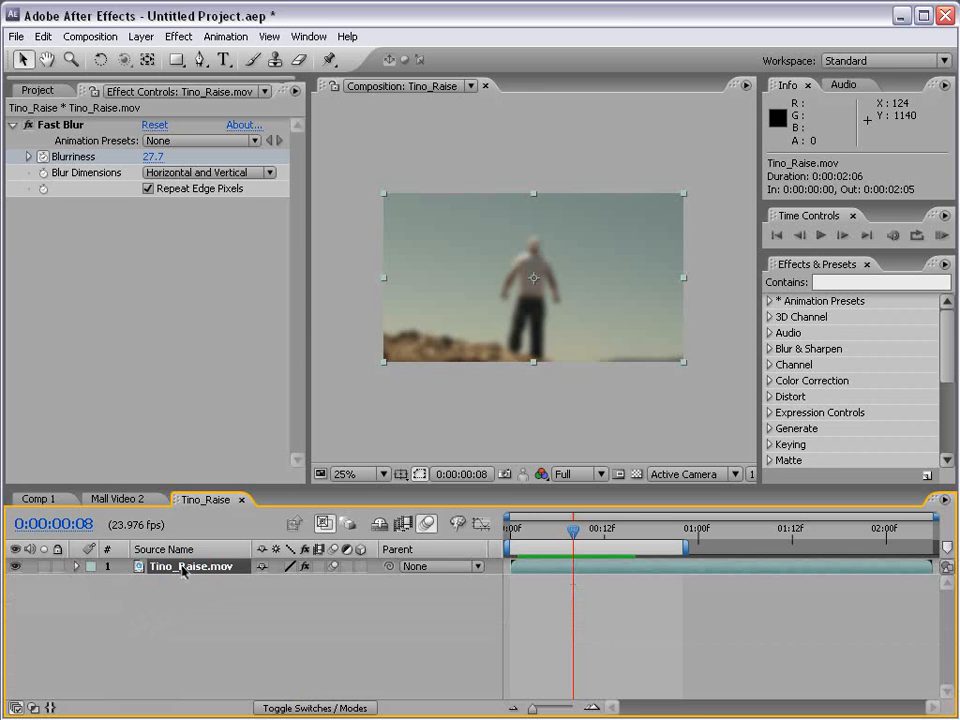
pyautogui.press('u')
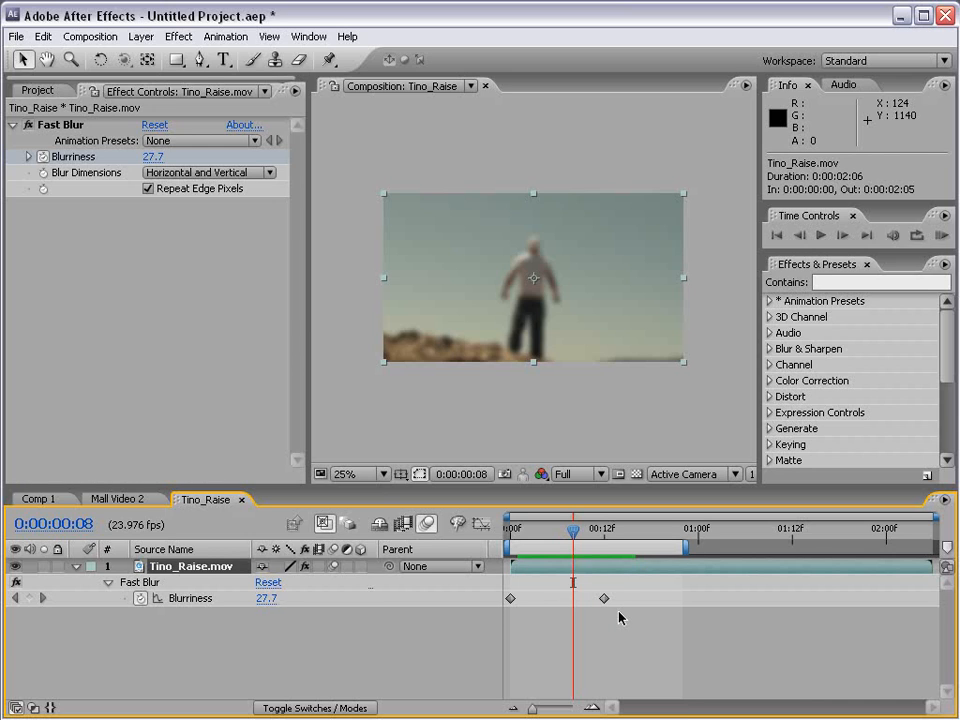
pyautogui.hotkey('shift', 't')
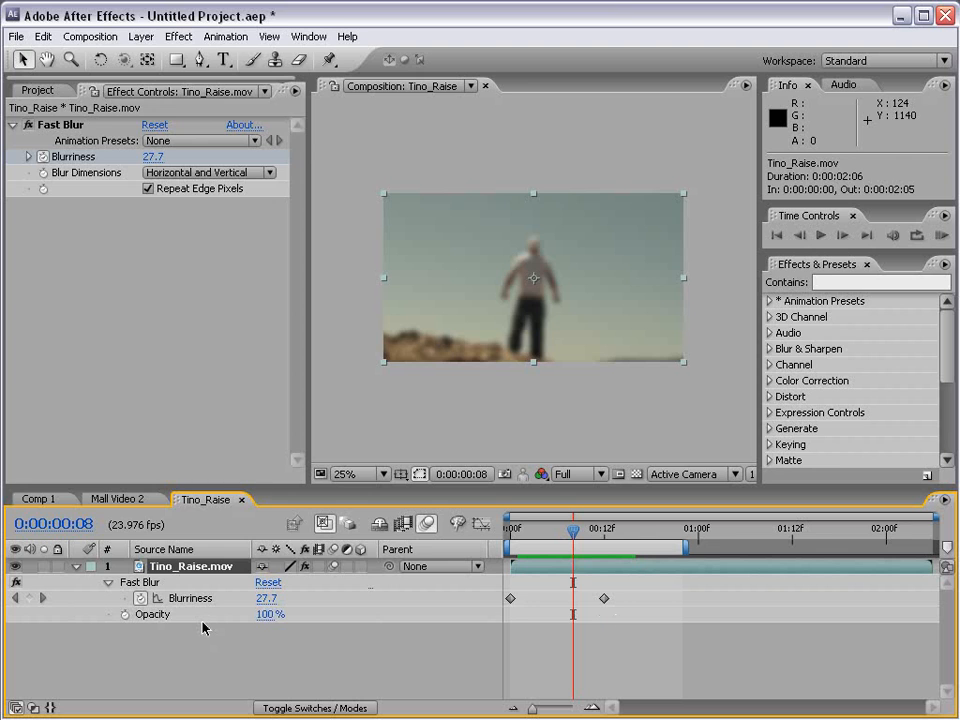
pyautogui.click(124, 614)
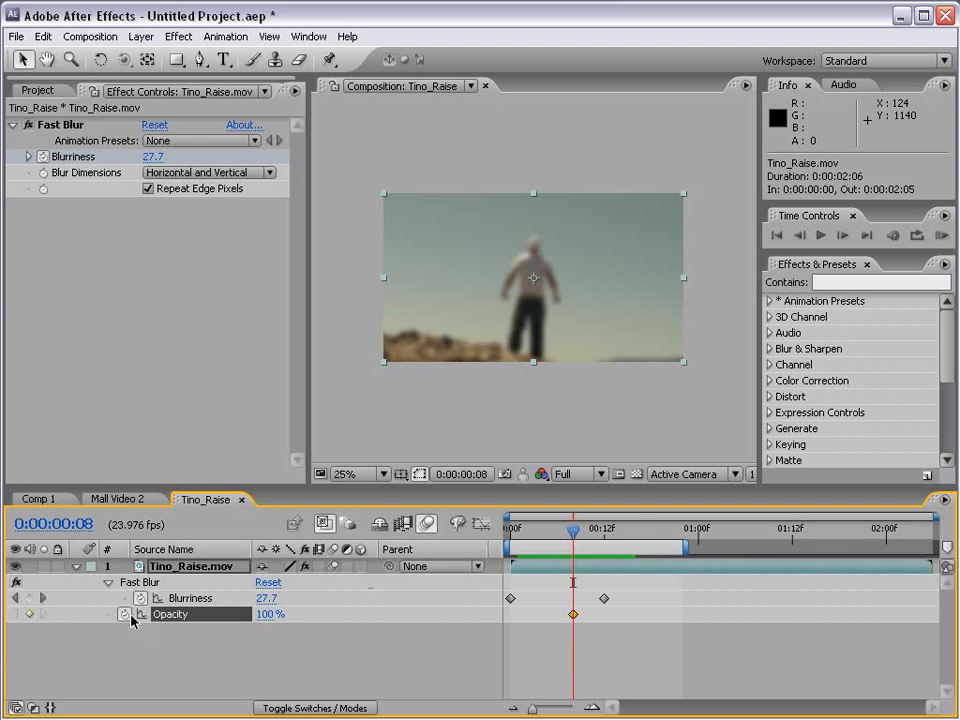
pyautogui.moveTo(538, 534); pyautogui.dragTo(503, 538)
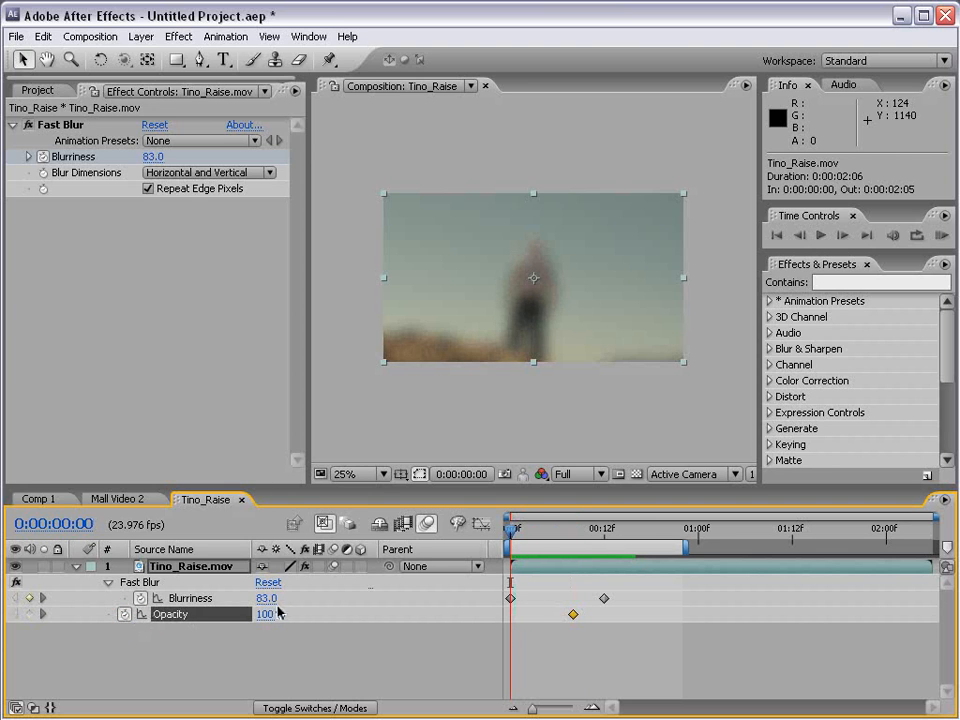
pyautogui.moveTo(271, 613); pyautogui.dragTo(248, 612)
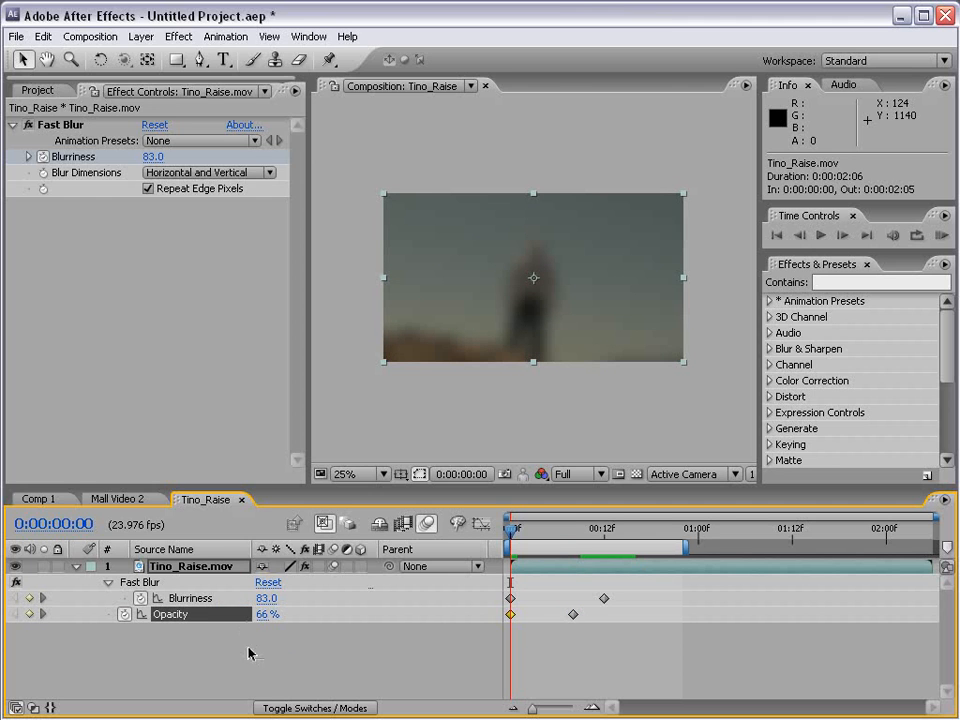
# Step: Reveal Tino_Raise.mov's keyframed properties together with Position, and set Position to 758.0, 360.0 without a keyframe
pyautogui.click(77, 567)
pyautogui.click(196, 568)
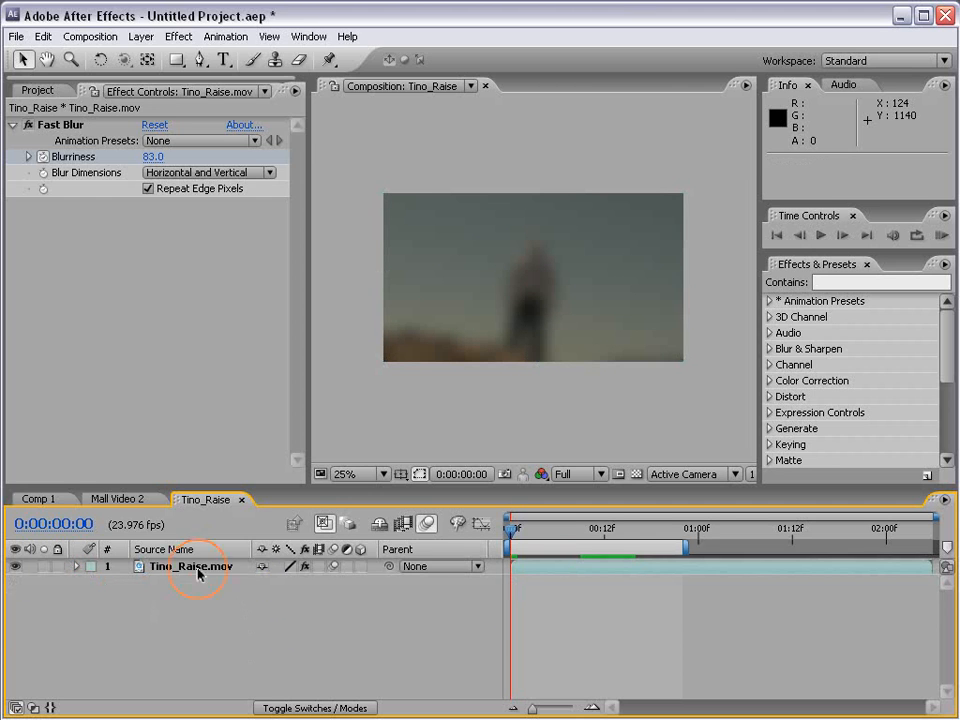
pyautogui.press('u')
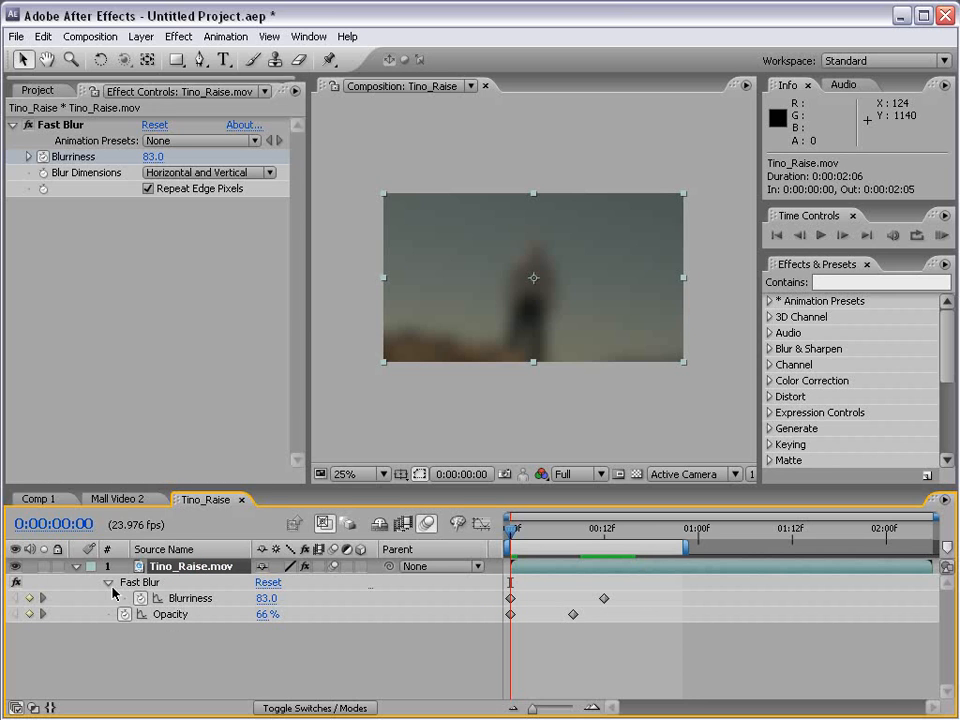
pyautogui.hotkey('shift', 'p')
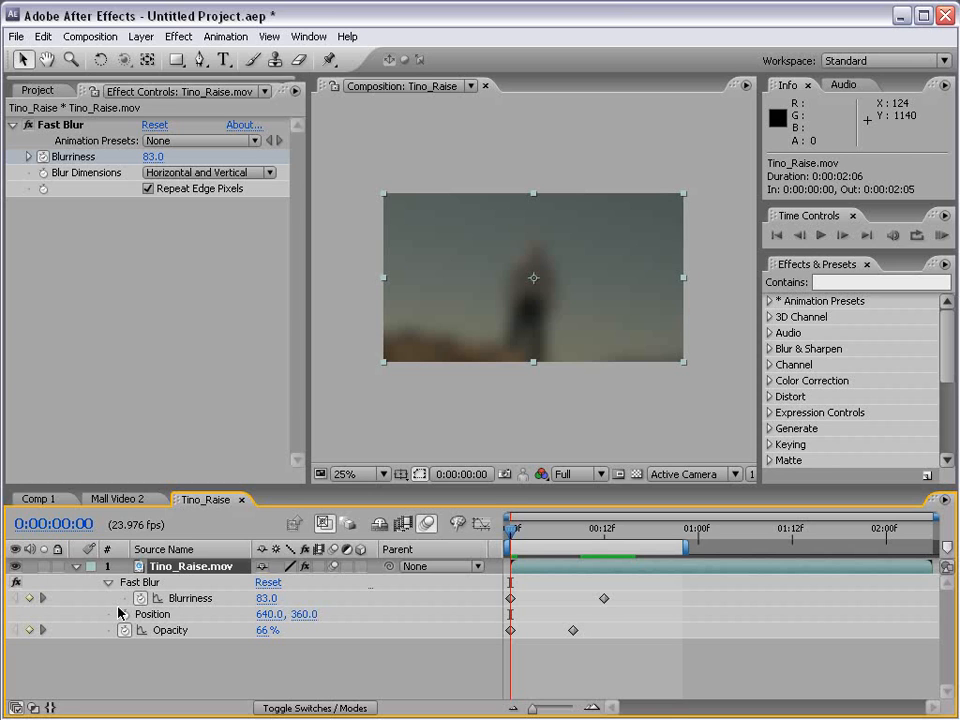
pyautogui.moveTo(268, 614); pyautogui.dragTo(378, 613)
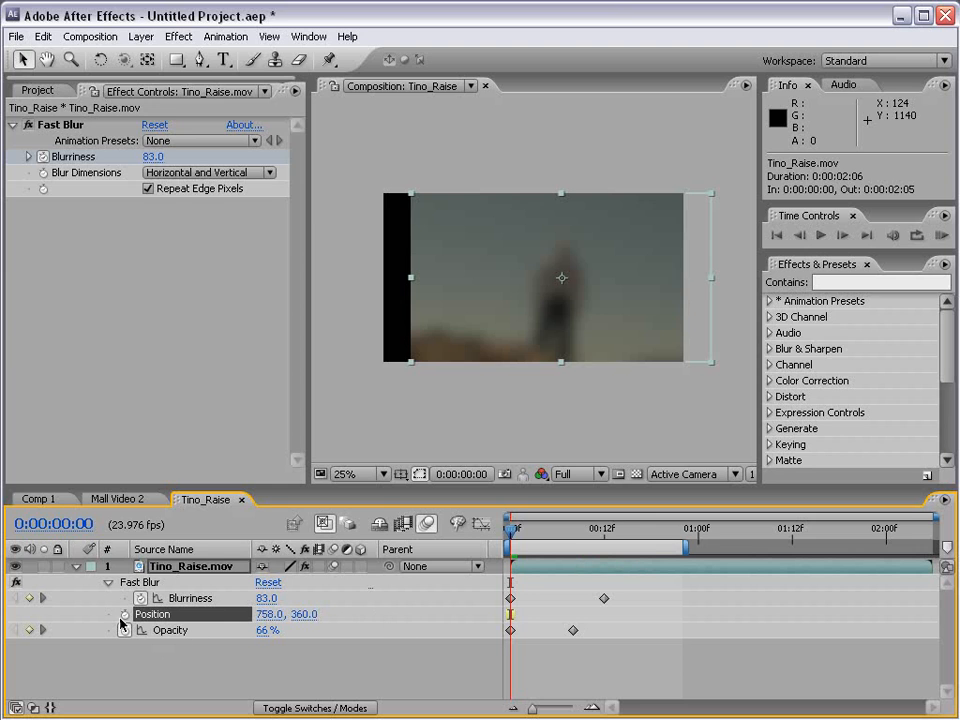
# Step: Collapse the layer, reveal only its keyframed properties, and reveal every property changed from its default
pyautogui.click(76, 566)
pyautogui.click(561, 628)
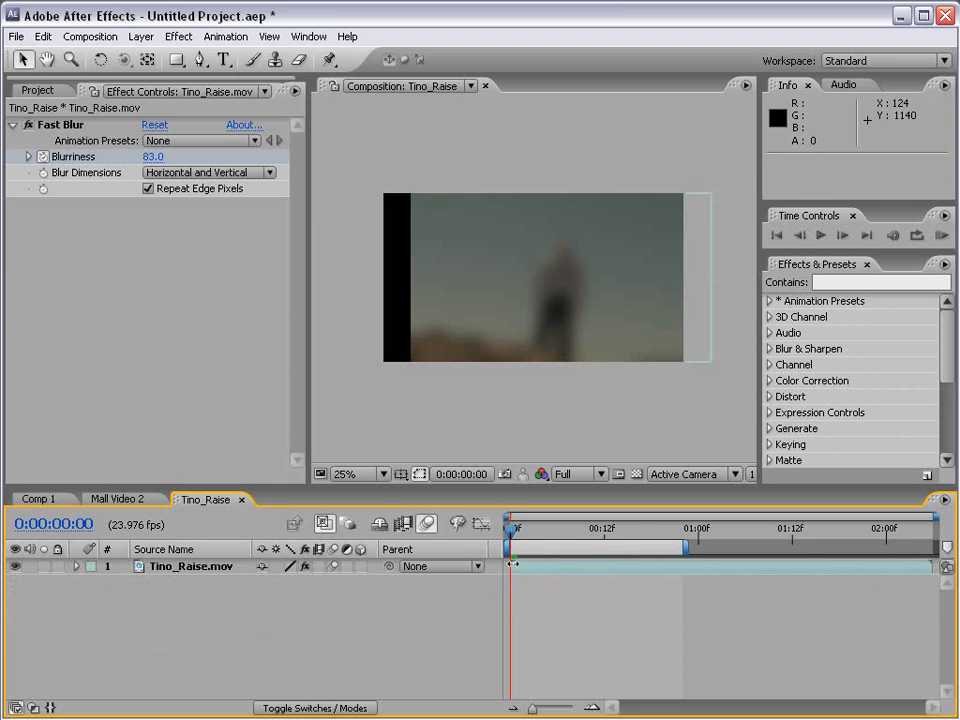
pyautogui.click(531, 575)
pyautogui.press('u')
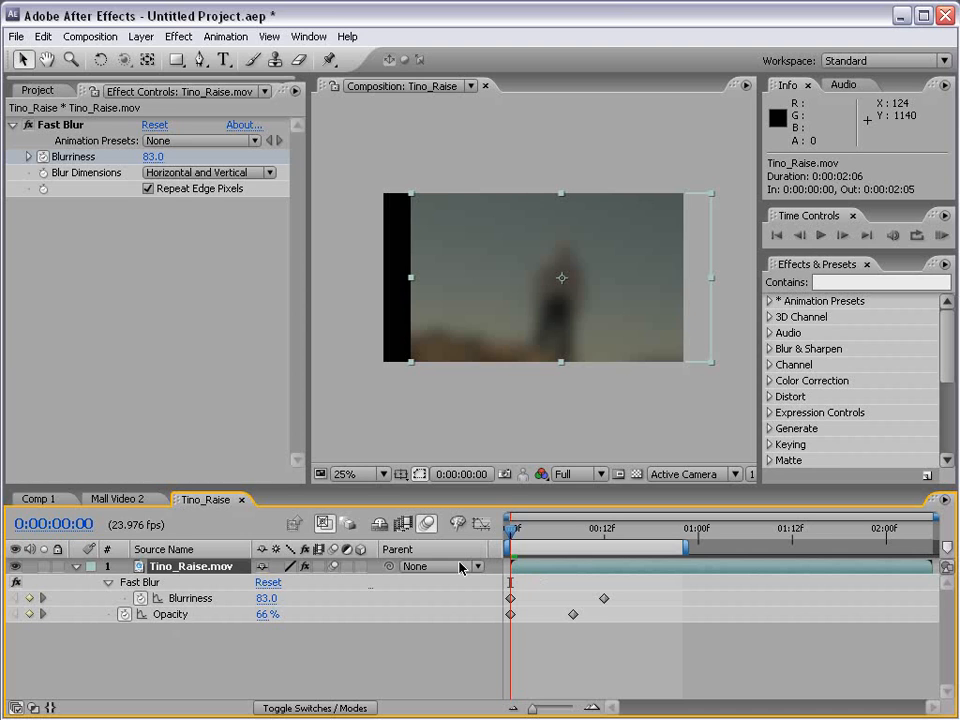
pyautogui.press('u')
pyautogui.press('u')
pyautogui.press('u')
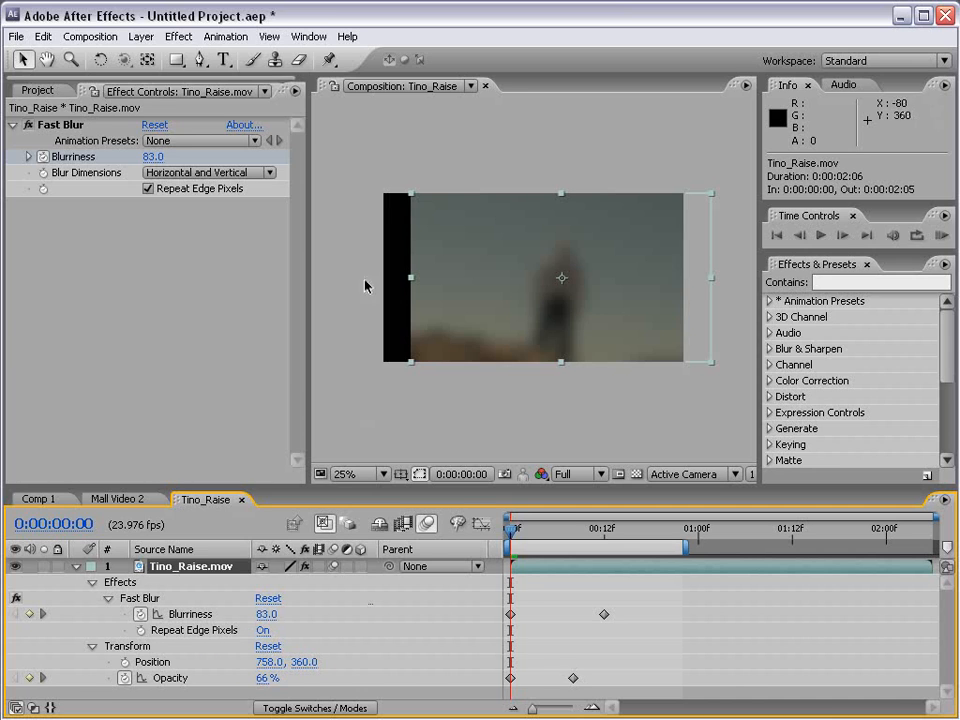
# Step: Remove all Blurriness and Opacity keyframes and reset the layer's Transform values
pyautogui.click(141, 614)
pyautogui.click(124, 678)
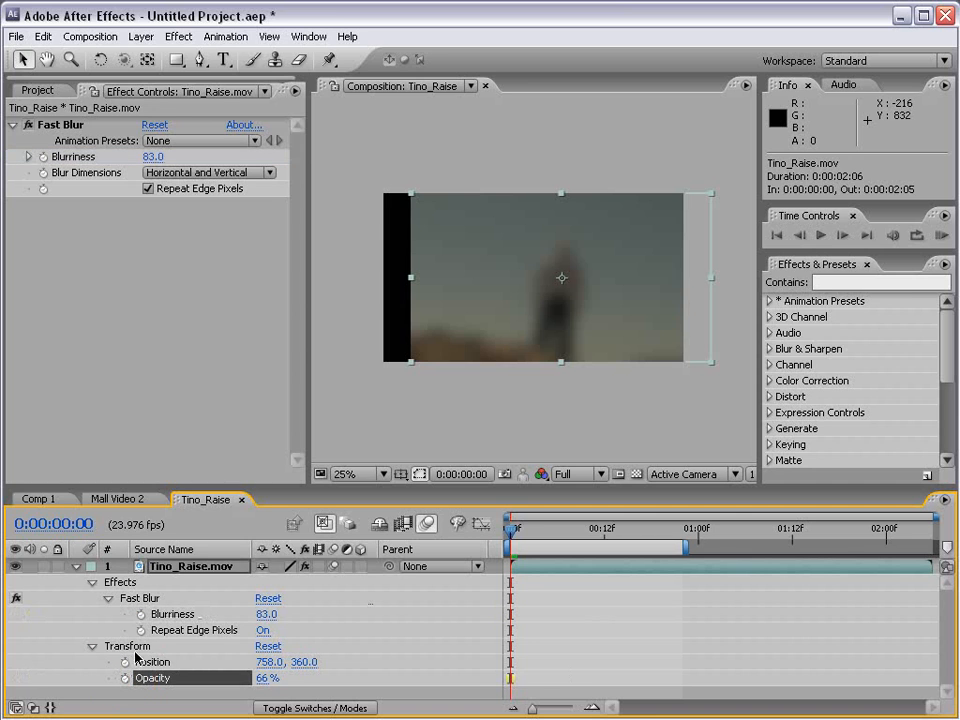
pyautogui.click(267, 646)
# Step: Delete the Fast Blur effect from the Tino_Raise.mov layer and collapse the layer
pyautogui.click(55, 127)
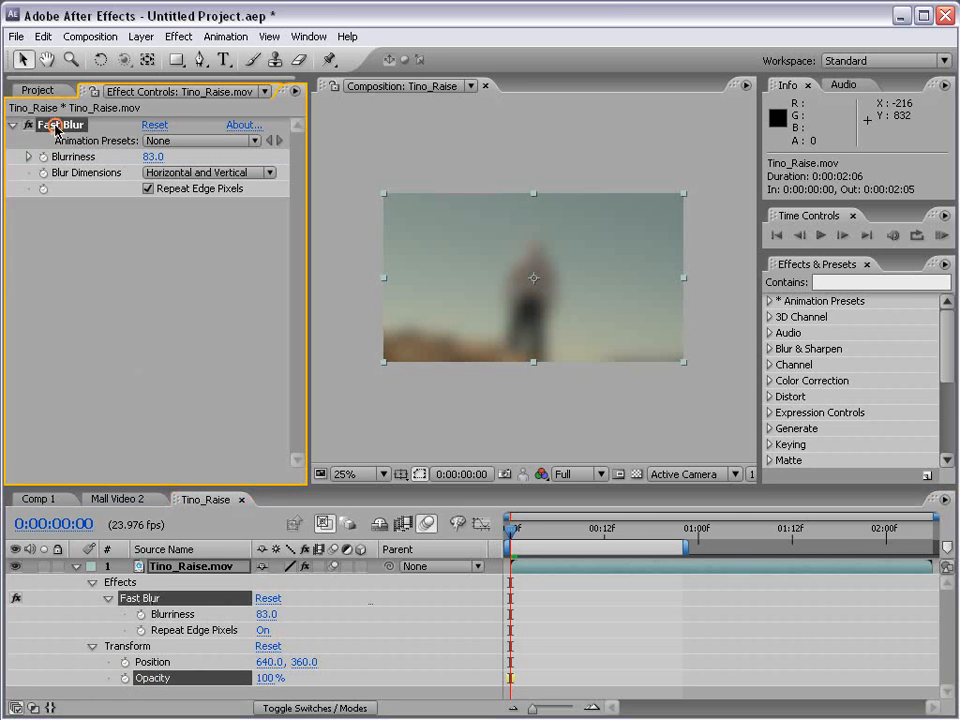
pyautogui.press('Delete')
pyautogui.click(76, 567)
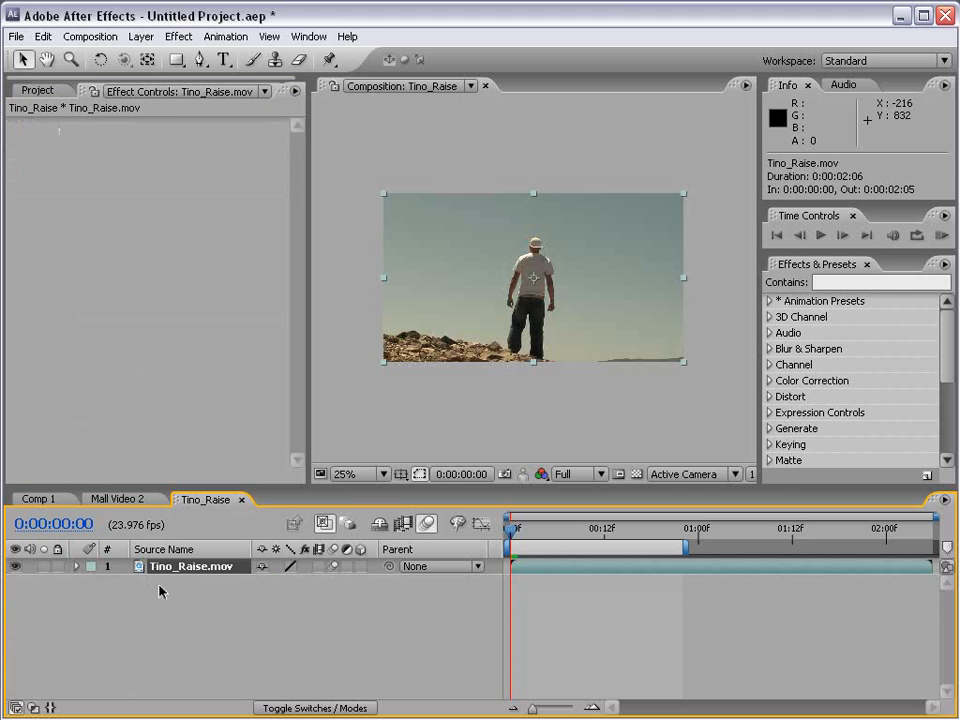
# Step: Add cloud.jpg from the Images folder to the Tino_Raise composition as the top layer, centred in the frame
pyautogui.click(40, 91)
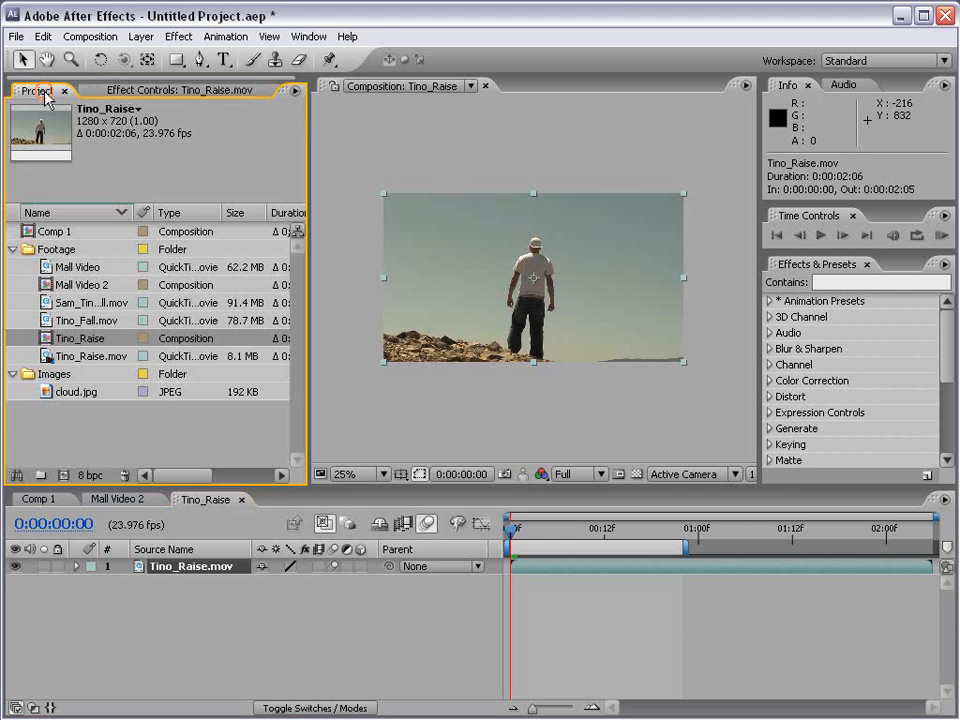
pyautogui.click(73, 395)
pyautogui.moveTo(40, 394); pyautogui.dragTo(535, 275)
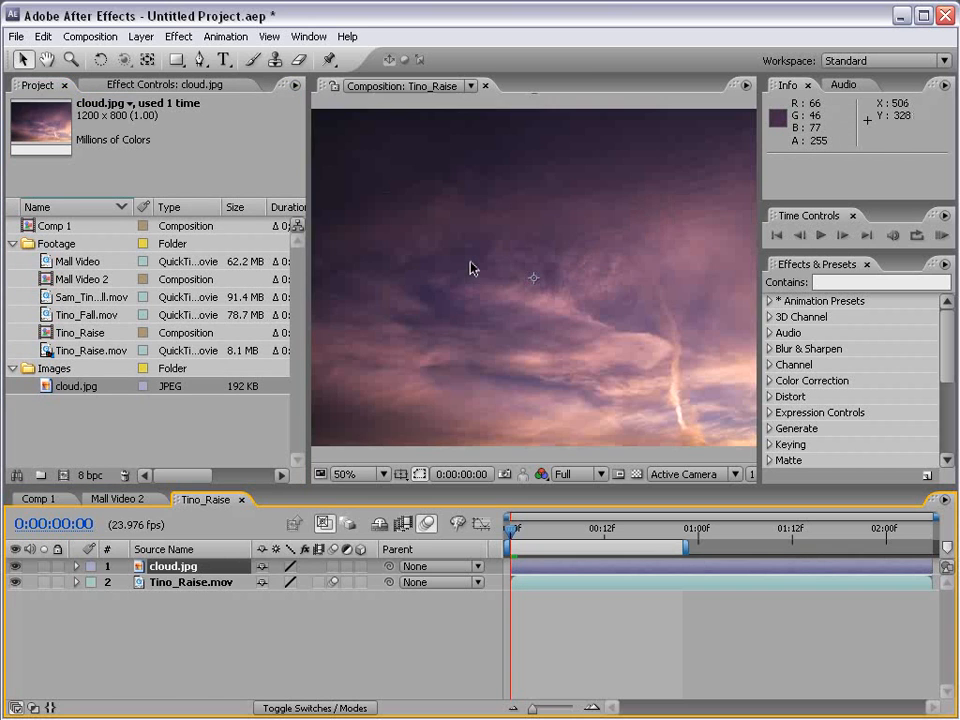
# Step: Maximize the Composition view at 50% and enlarge cloud.jpg proportionally until it covers the whole frame
pyautogui.press('.')
pyautogui.press('`')
pyautogui.press('`')
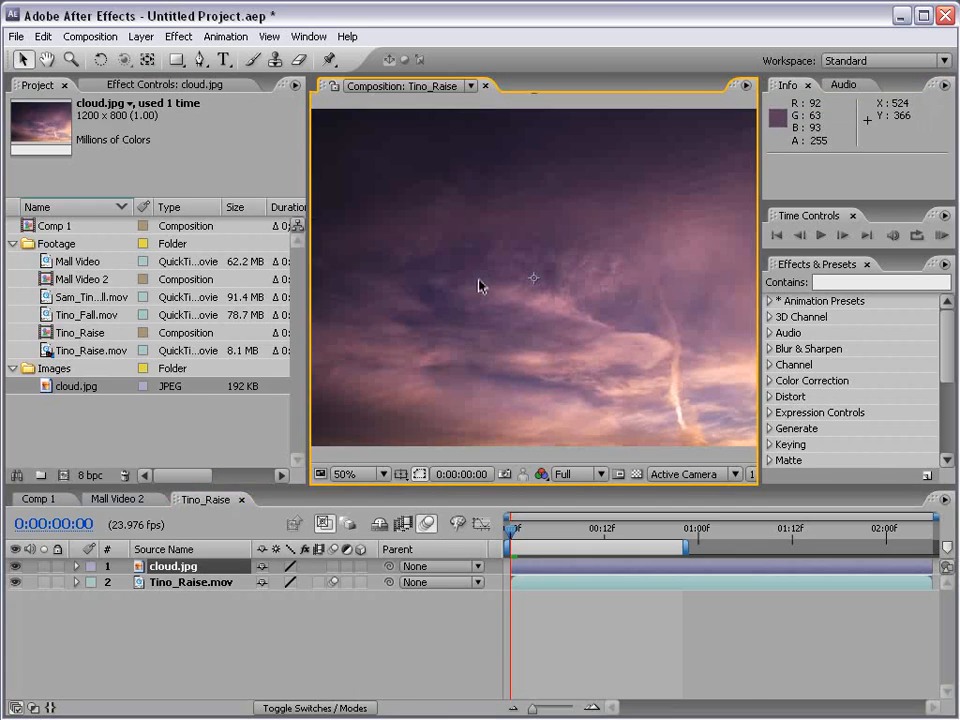
pyautogui.press('`')
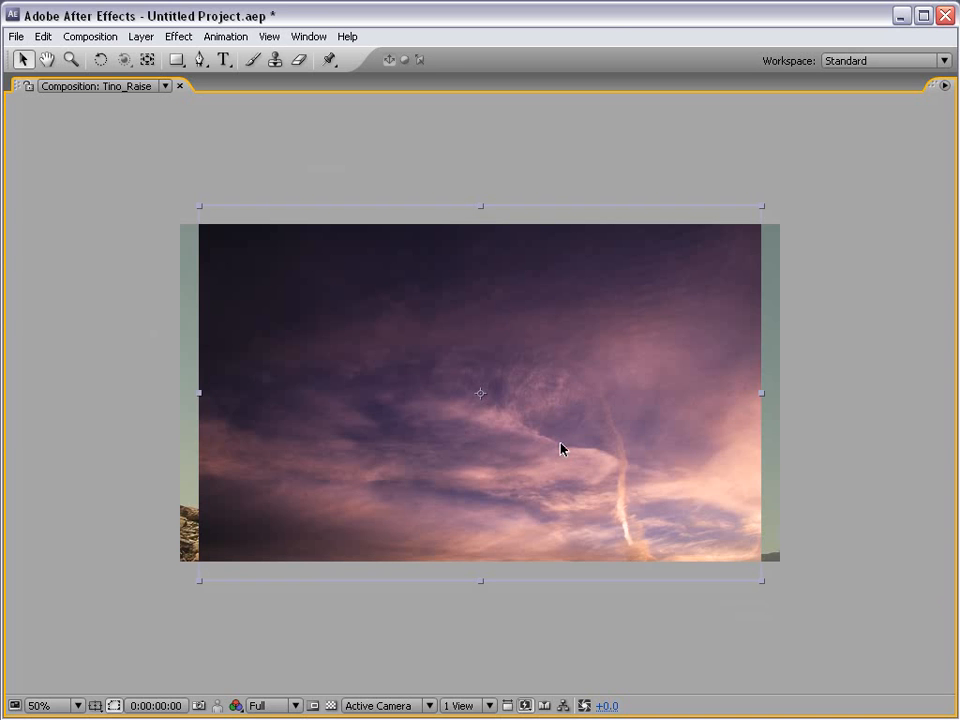
pyautogui.moveTo(761, 584); pyautogui.dragTo(829, 626)
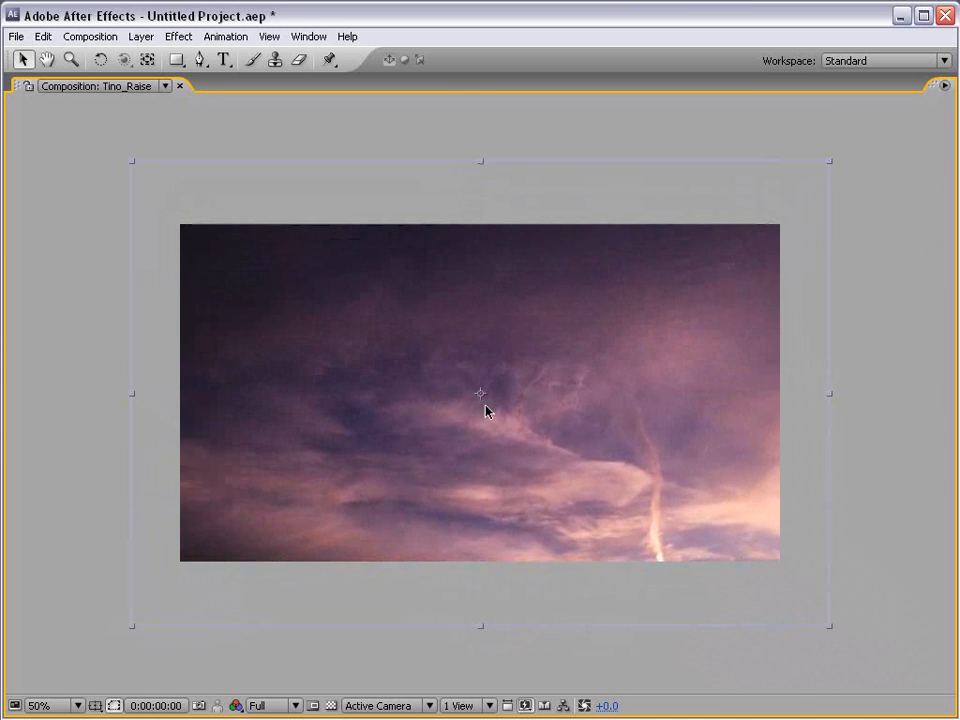
# Step: Try rotating cloud.jpg freely with the Rotation tool, undo the rotation, and return to the Selection tool
pyautogui.click(100, 60)
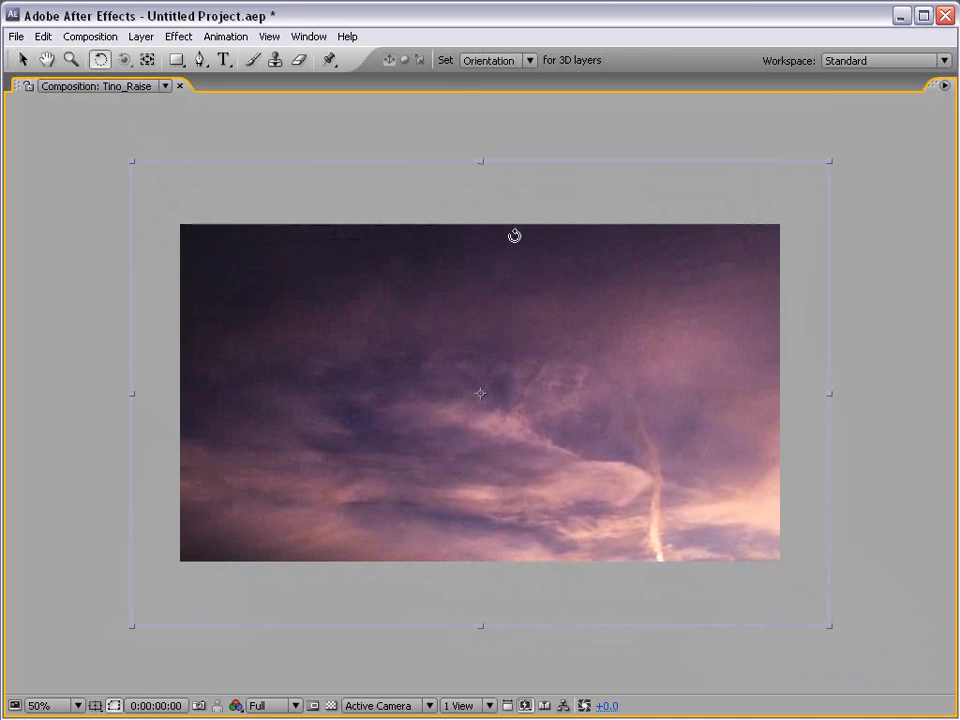
pyautogui.moveTo(514, 236); pyautogui.dragTo(437, 394)
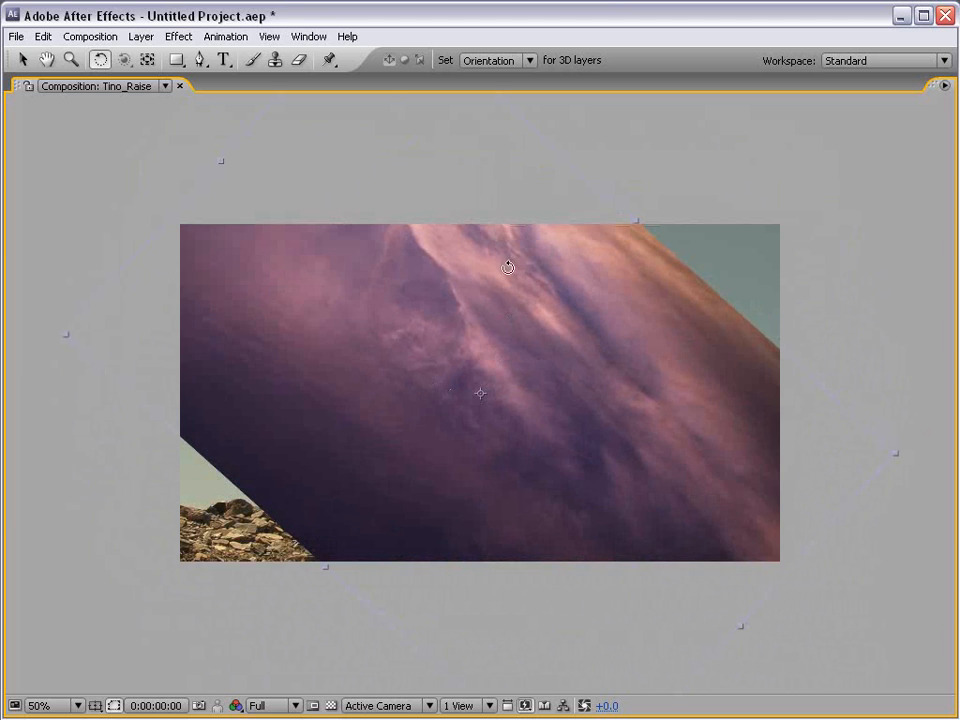
pyautogui.hotkey('ctrl', 'z')
pyautogui.press('v')
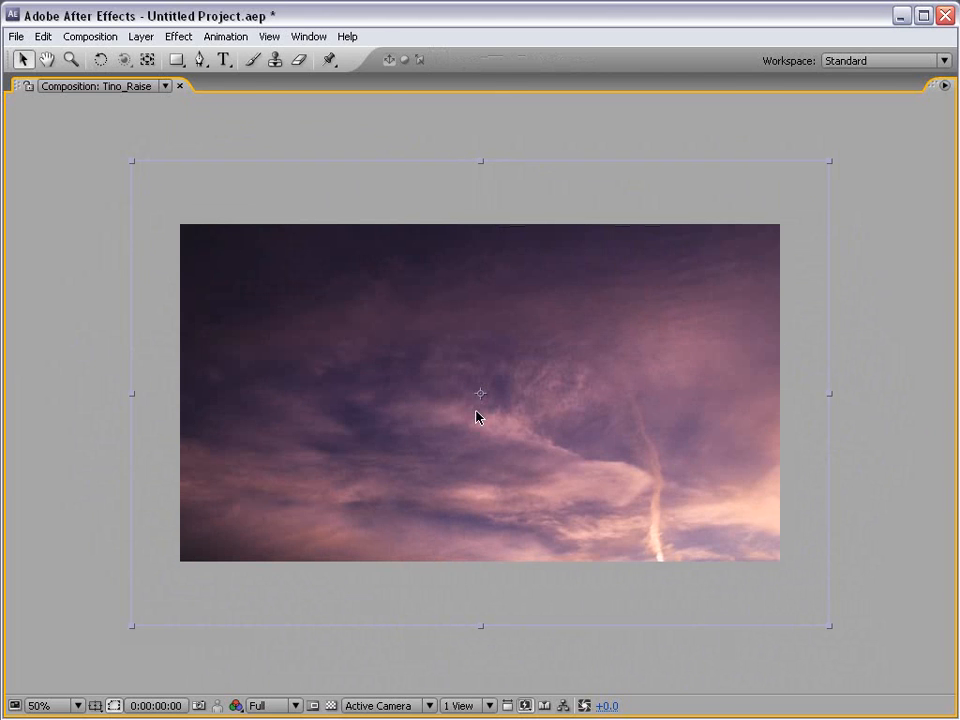
# Step: Restore the full workspace, zoom the composition out to 25%, and move cloud.jpg toward the frame's lower right
pyautogui.press('`')
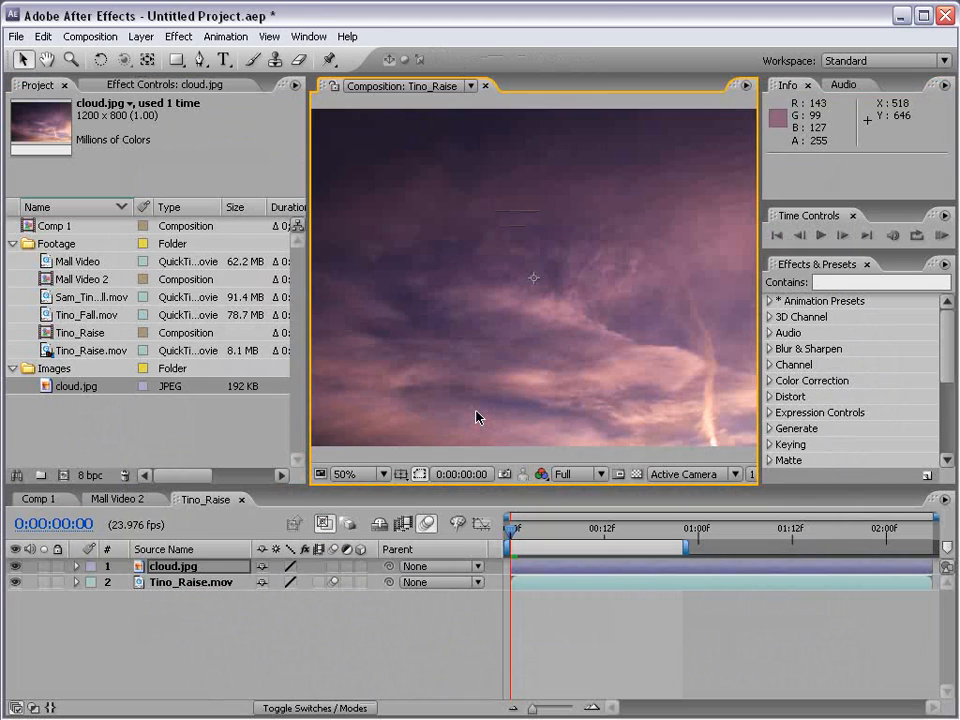
pyautogui.click(174, 588)
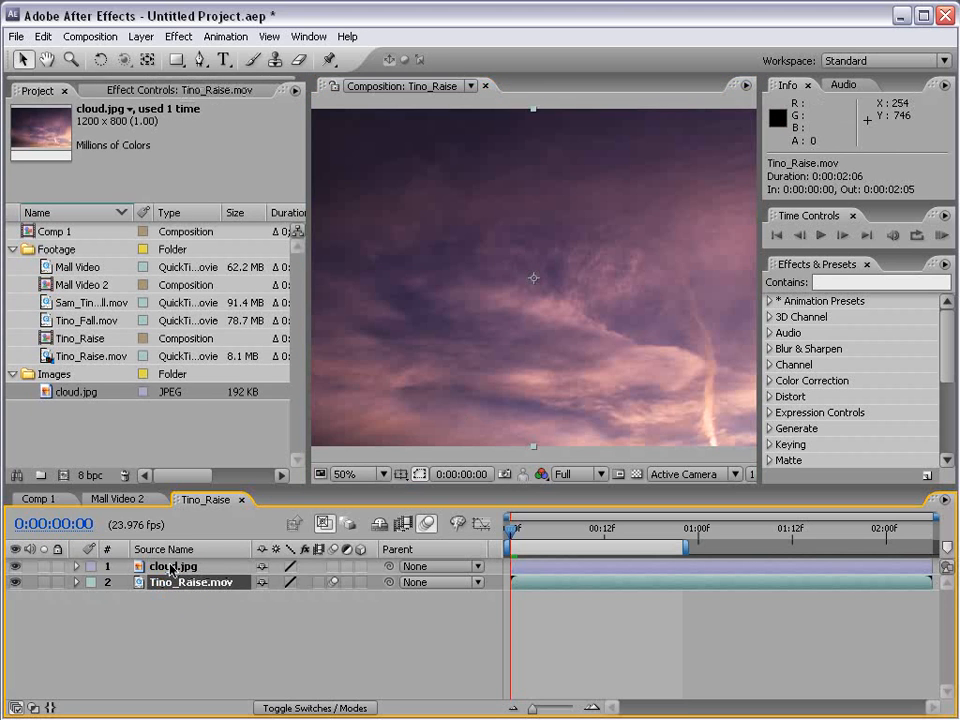
pyautogui.click(172, 571)
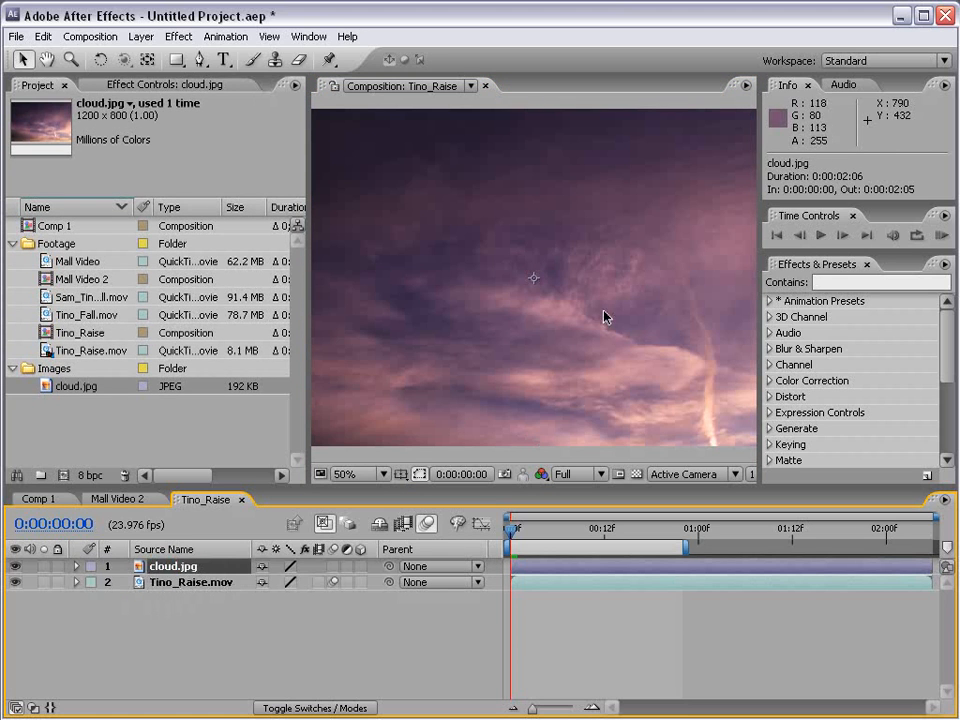
pyautogui.scroll(-1, 502, 253)
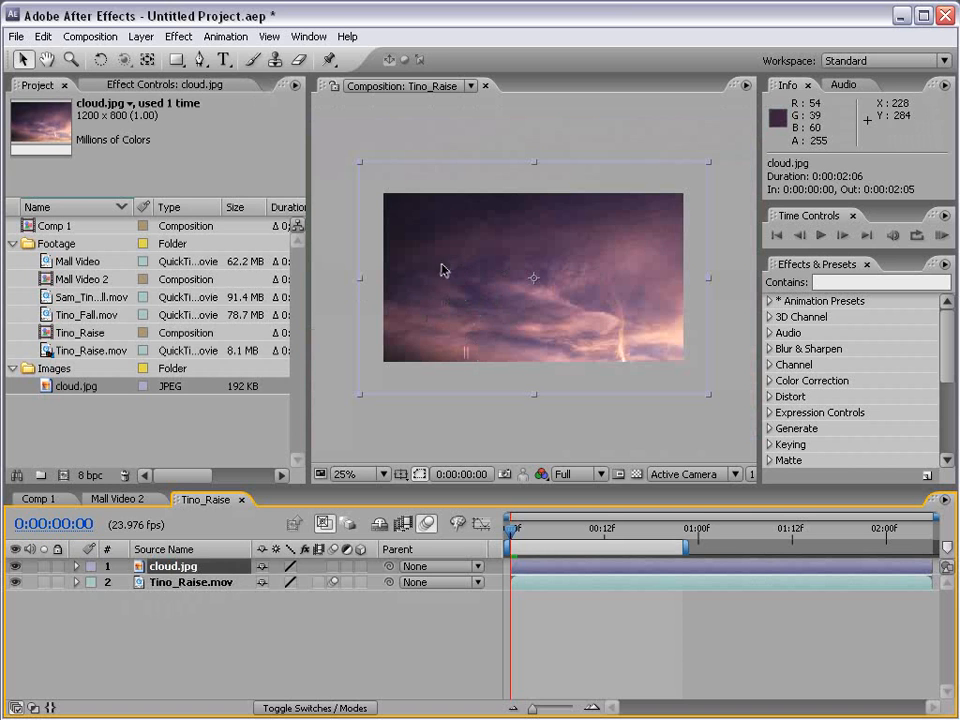
pyautogui.moveTo(430, 222); pyautogui.dragTo(500, 340)
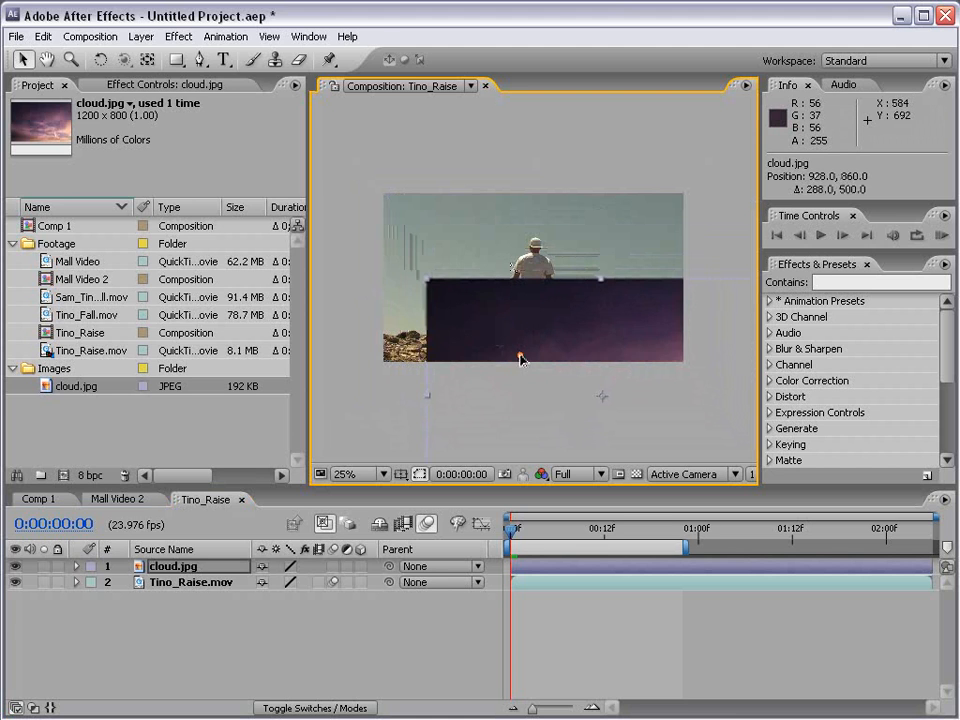
pyautogui.moveTo(522, 360); pyautogui.dragTo(548, 336)
# Step: Place cloud.jpg beneath Tino_Raise.mov and offset the layers, with Tino_Raise.mov at about 296, 220 and cloud.jpg at about 1120, 756
pyautogui.moveTo(170, 566); pyautogui.dragTo(166, 597)
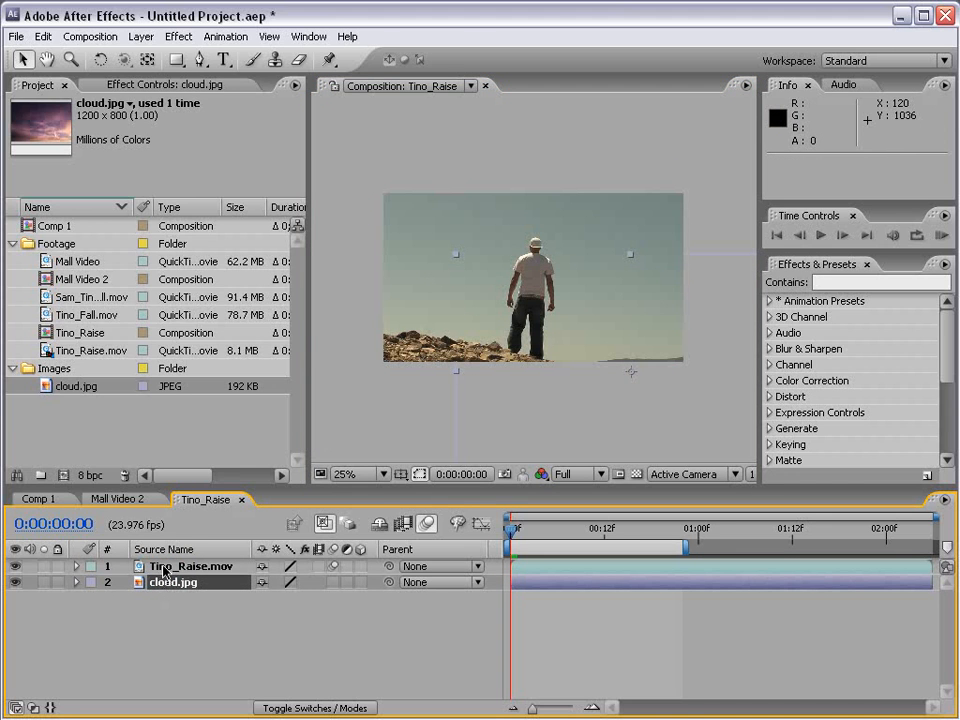
pyautogui.moveTo(441, 231); pyautogui.dragTo(361, 198)
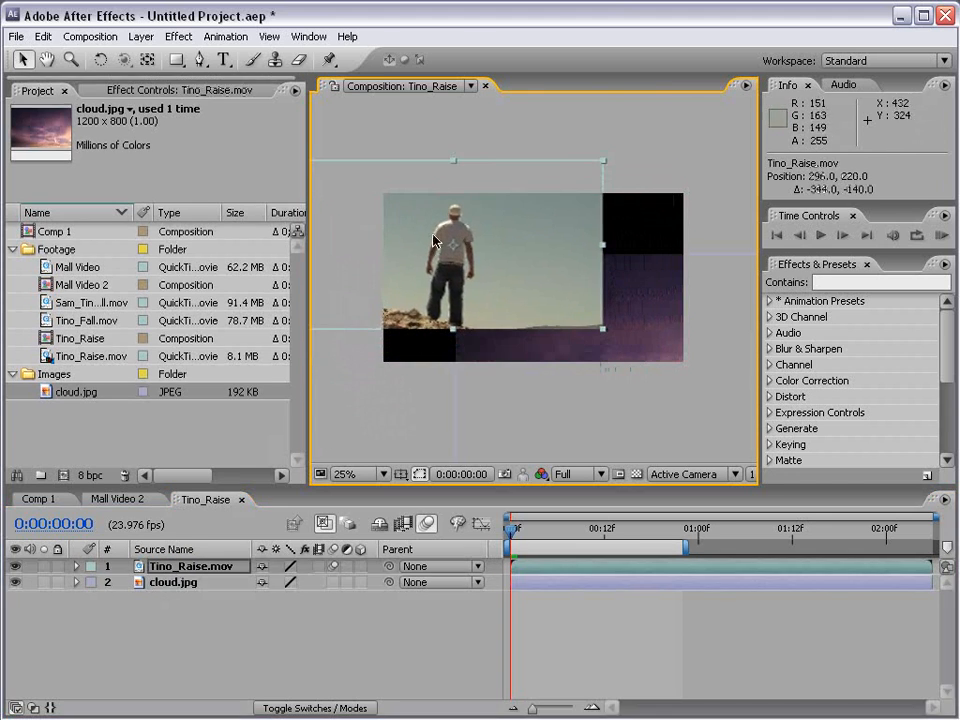
pyautogui.moveTo(562, 373)
pyautogui.mouseDown()
pyautogui.moveTo(587, 388)
pyautogui.moveTo(578, 375)
pyautogui.mouseUp()
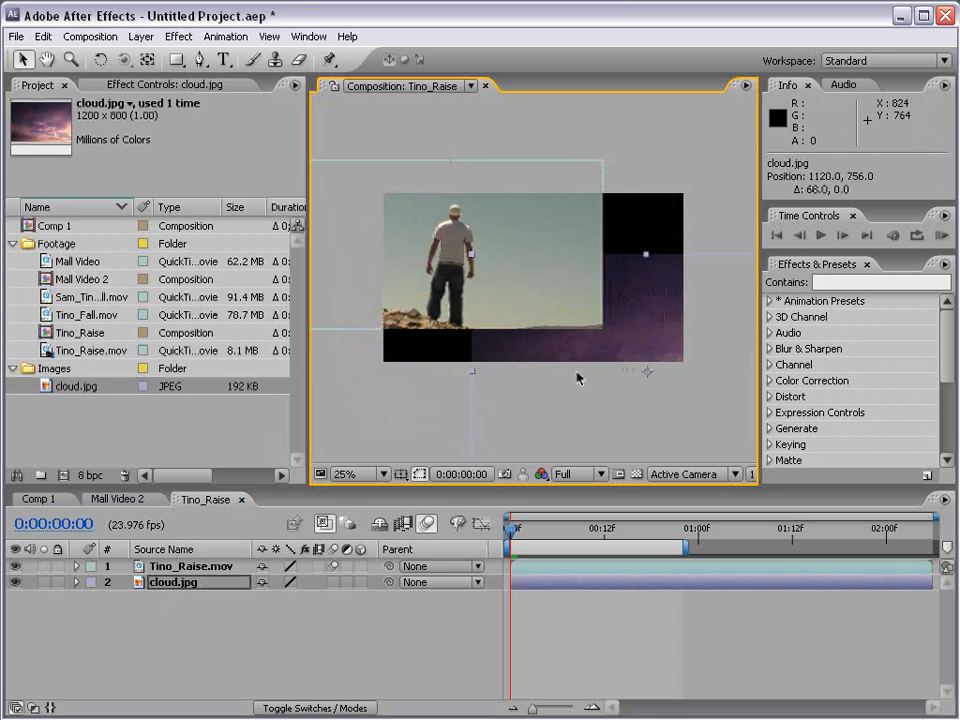
# Step: Toggle the transparency grid on and off, and hide and show each layer in turn to compare them
pyautogui.click(635, 475)
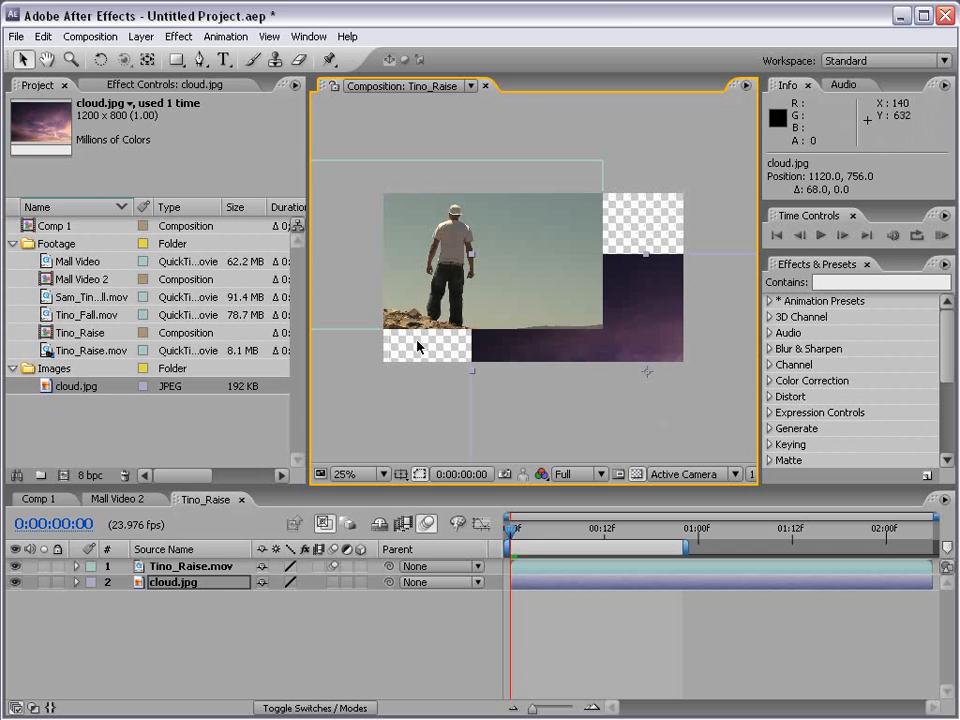
pyautogui.click(635, 475)
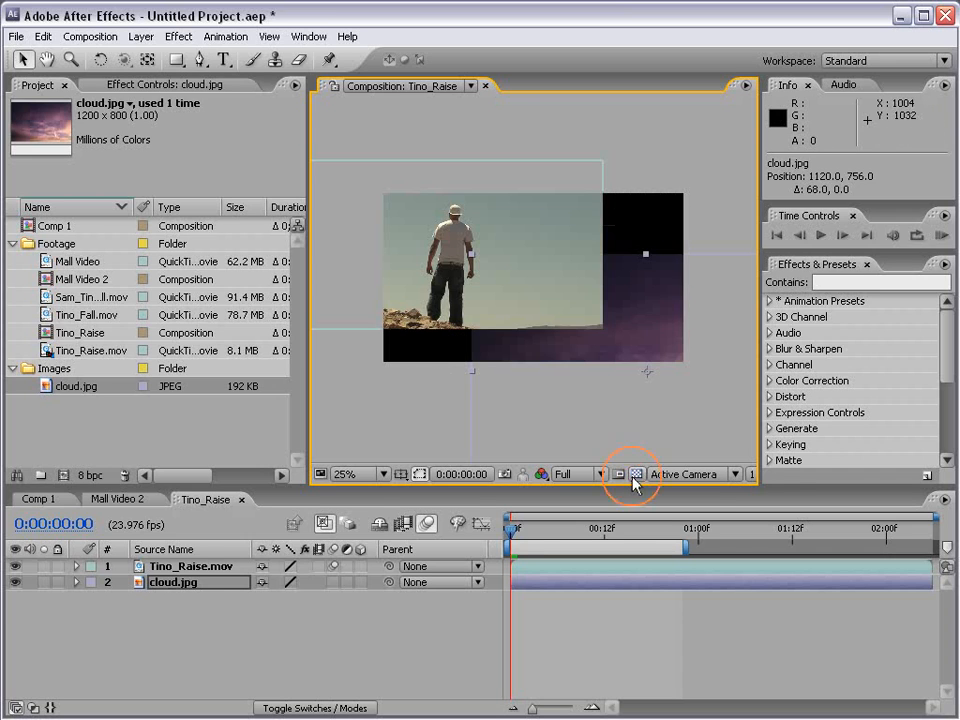
pyautogui.click(14, 567)
pyautogui.click(14, 567)
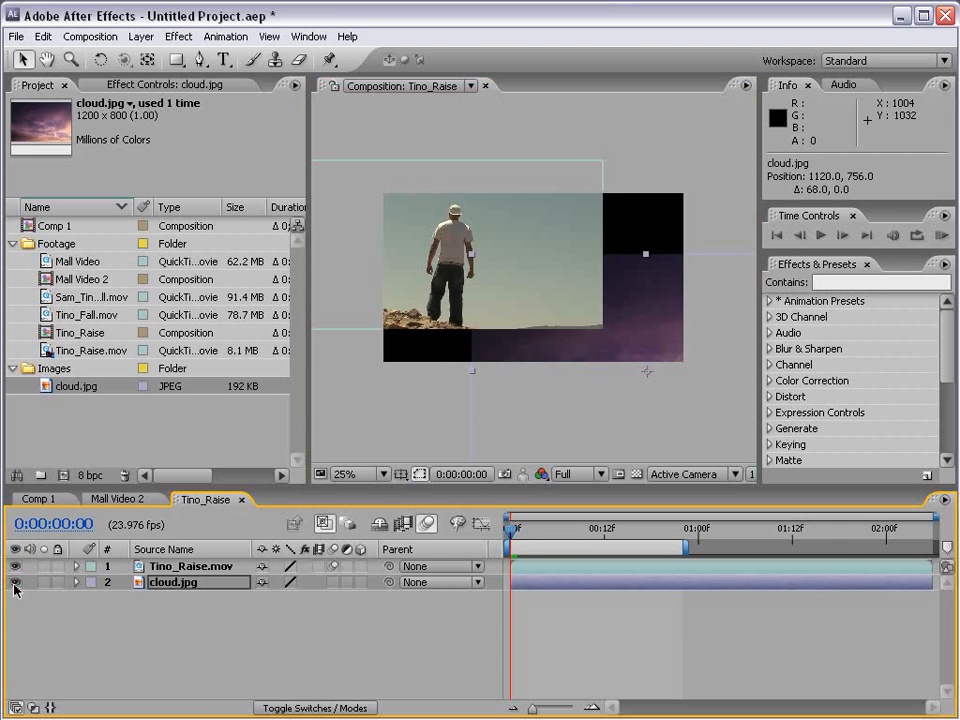
pyautogui.click(14, 581)
pyautogui.click(14, 581)
# Step: Solo and unsolo Tino_Raise.mov and cloud.jpg to view each layer in isolation
pyautogui.click(165, 566)
pyautogui.click(44, 567)
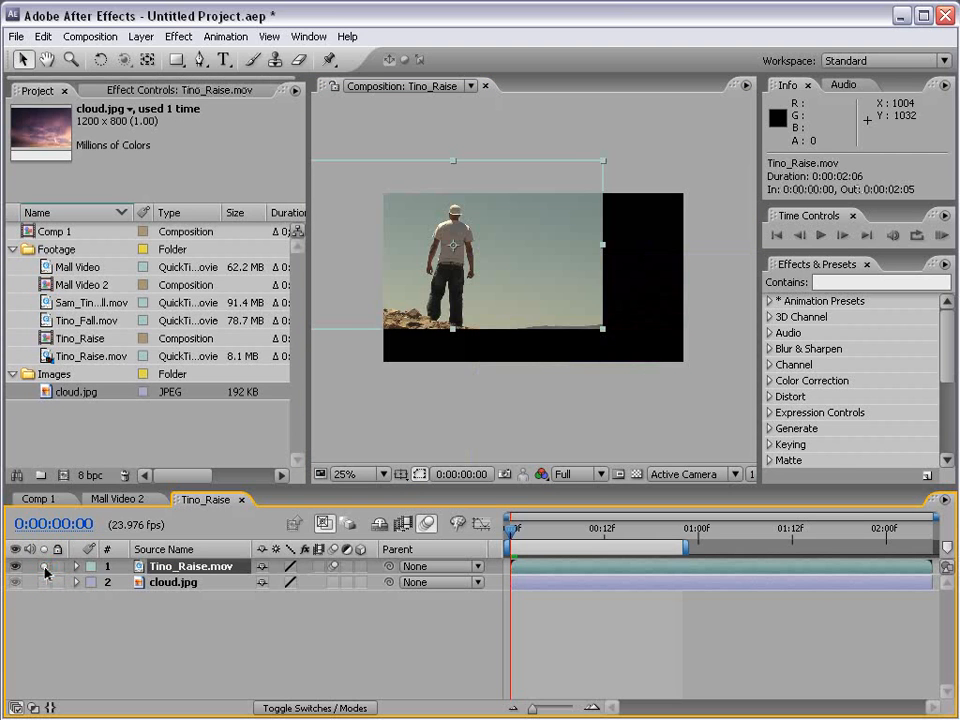
pyautogui.click(44, 582)
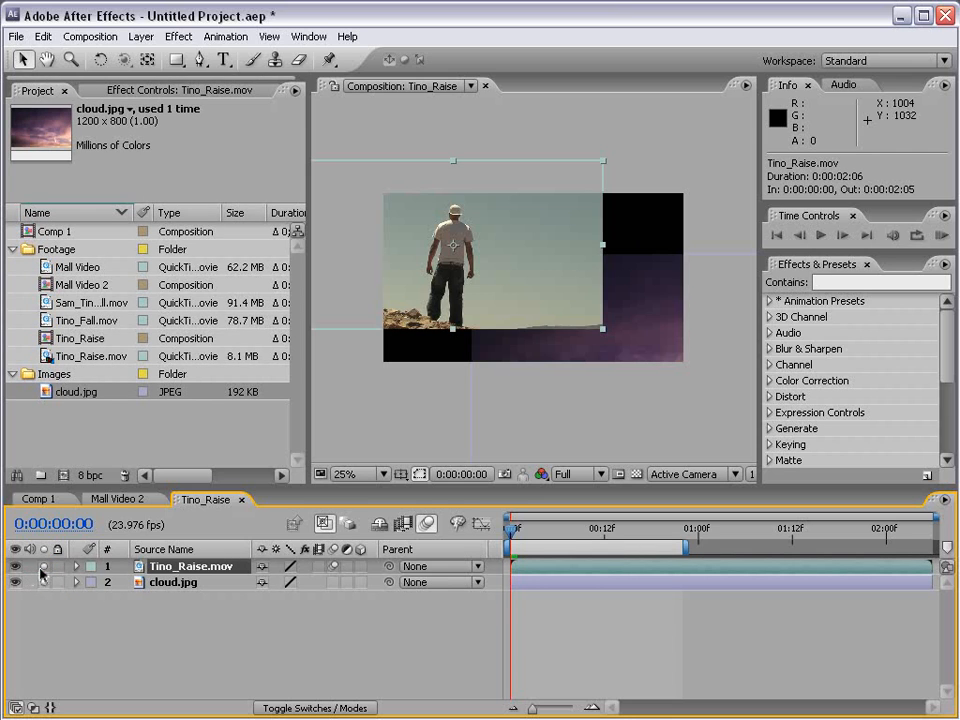
pyautogui.click(43, 567)
pyautogui.click(43, 582)
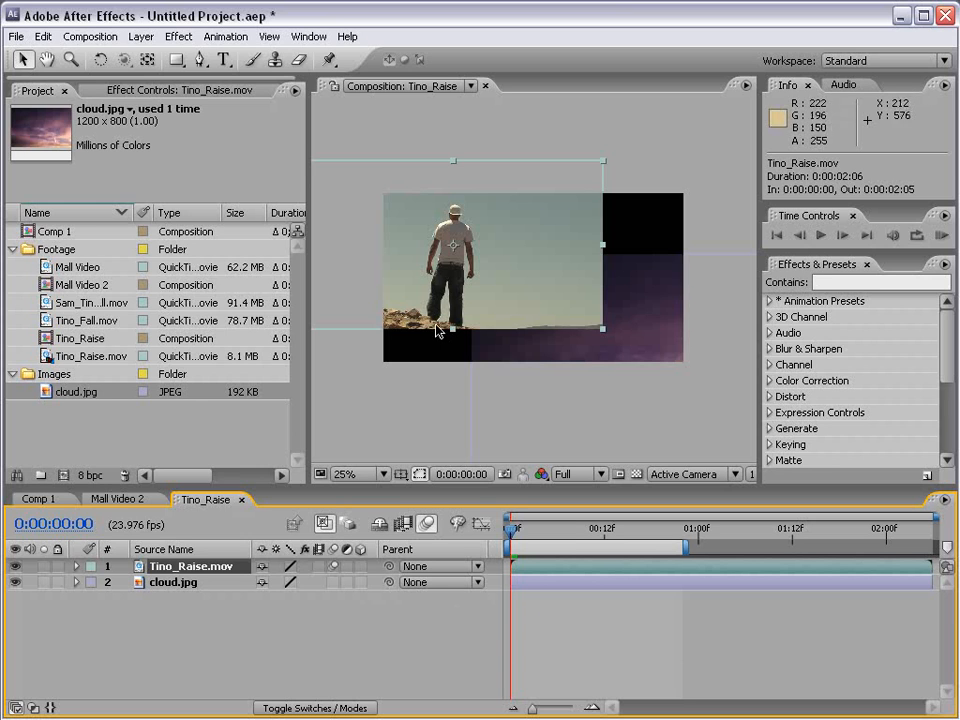
# Step: Bring cloud.jpg back above Tino_Raise.mov, covering the frame's upper half, and move Tino_Raise.mov down to about 636, 540
pyautogui.moveTo(175, 585); pyautogui.dragTo(172, 566)
pyautogui.moveTo(511, 220); pyautogui.dragTo(605, 305)
pyautogui.moveTo(677, 203); pyautogui.dragTo(639, 231)
pyautogui.moveTo(593, 351); pyautogui.dragTo(584, 346)
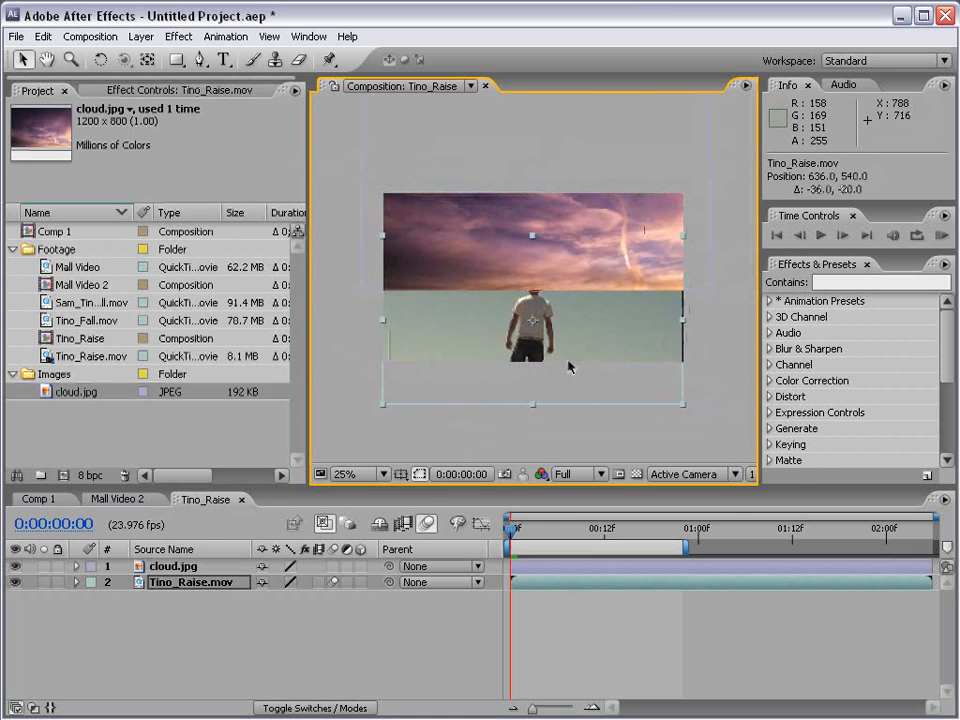
pyautogui.scroll(1, 562, 368)
pyautogui.scroll(-1, 588, 302)
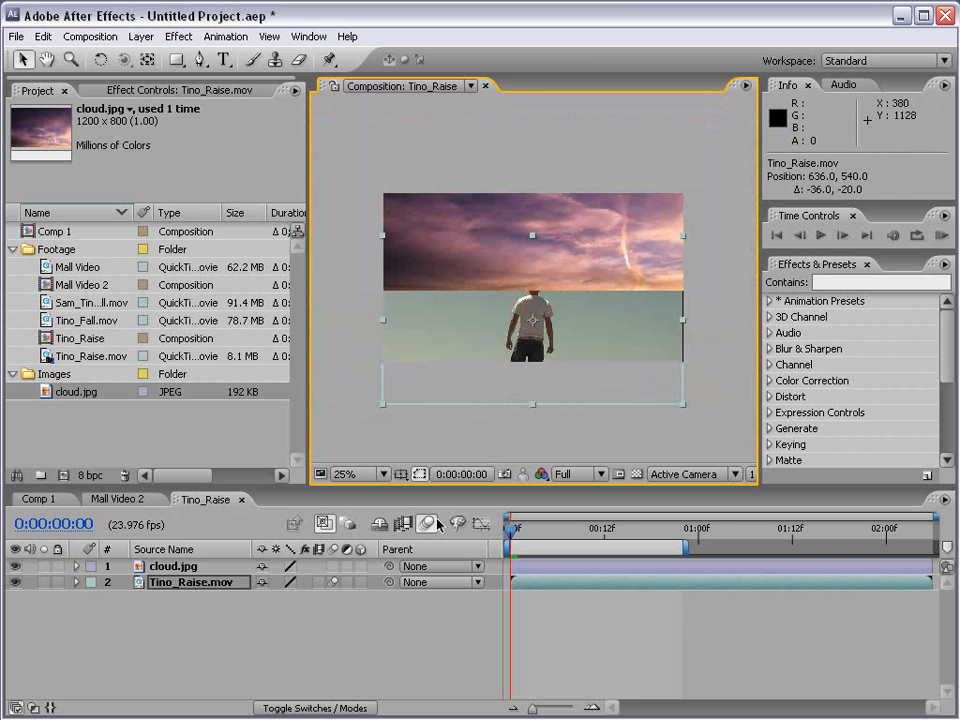
# Step: Parent cloud.jpg to Tino_Raise.mov and move Tino_Raise.mov to about 744, 516 so both layers shift together
pyautogui.click(173, 643)
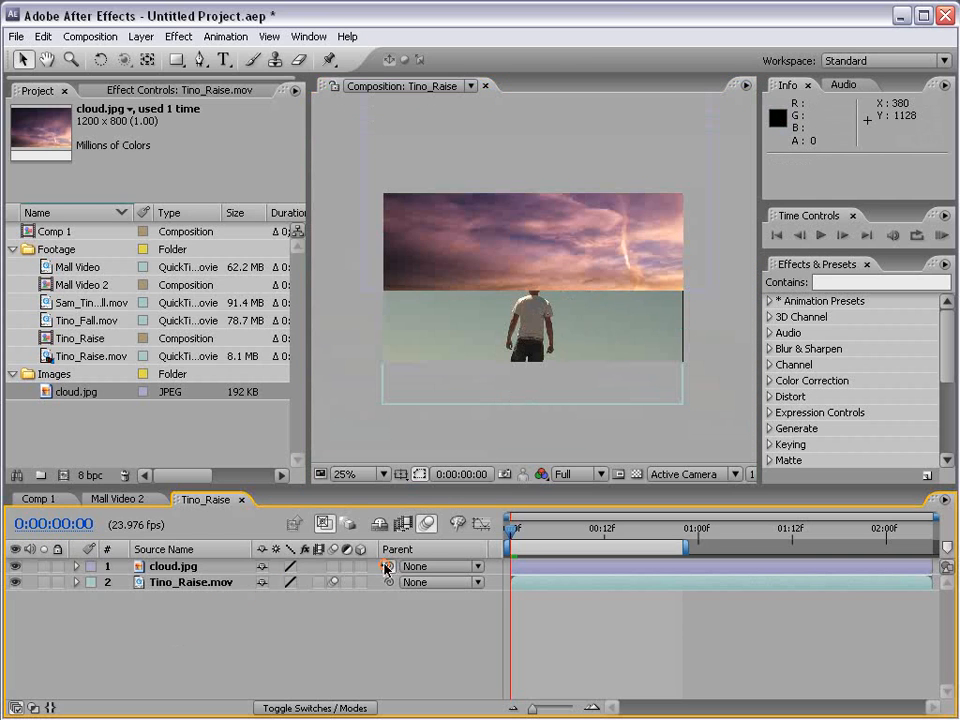
pyautogui.moveTo(389, 566); pyautogui.dragTo(190, 587)
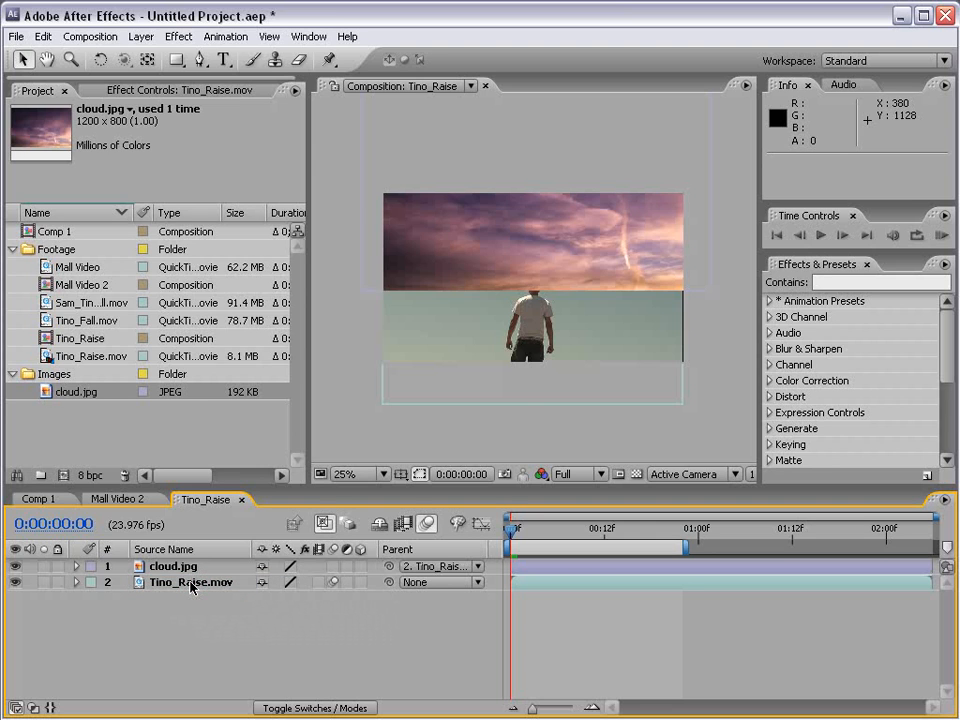
pyautogui.click(182, 587)
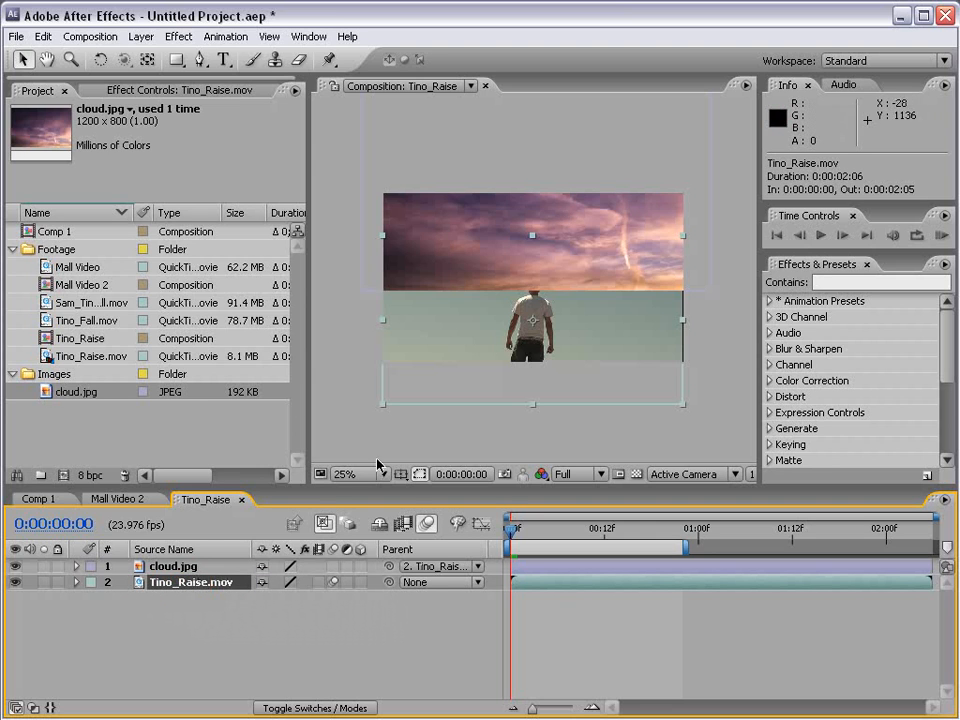
pyautogui.moveTo(499, 362); pyautogui.dragTo(450, 411)
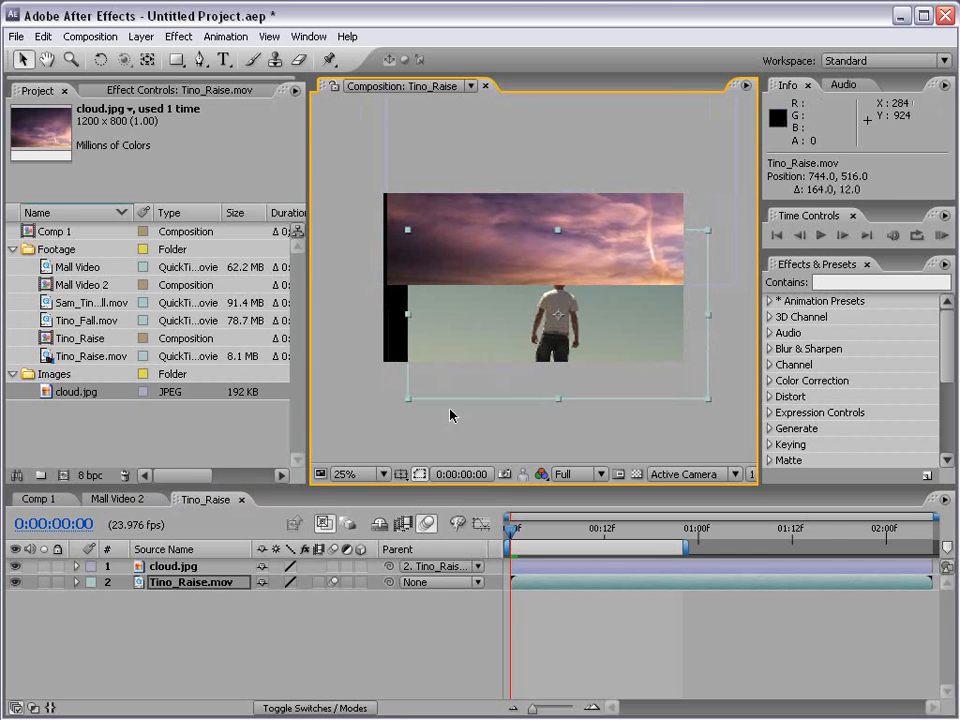
# Step: Link cloud.jpg to Tino_Raise.mov again, and set its parent back to None
pyautogui.click(391, 567)
pyautogui.moveTo(391, 567); pyautogui.dragTo(200, 581)
pyautogui.click(420, 566)
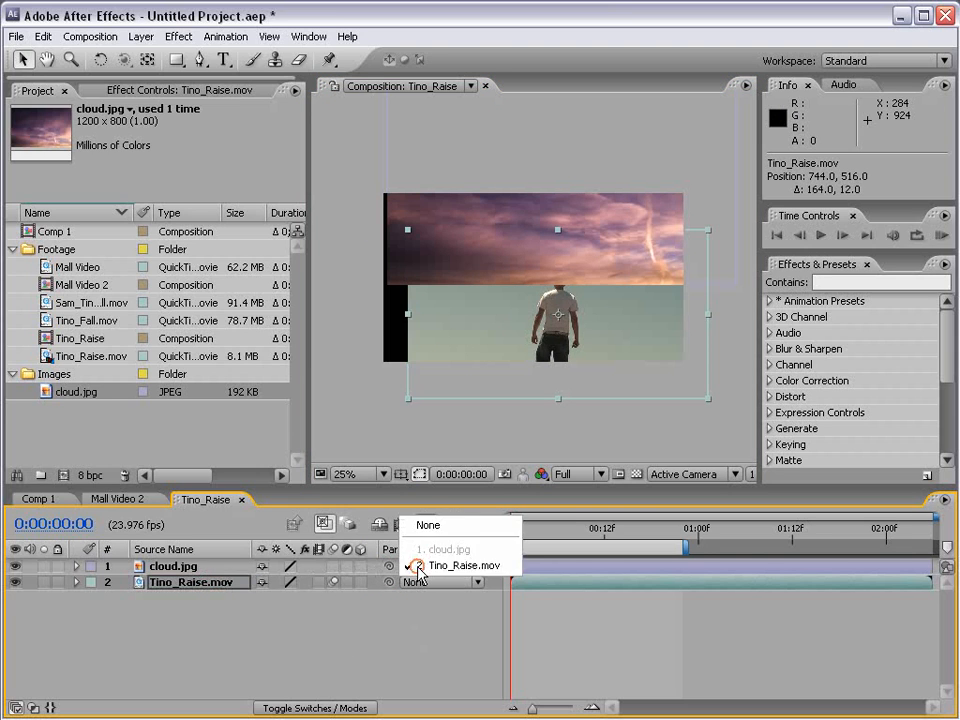
pyautogui.click(456, 527)
pyautogui.click(388, 693)
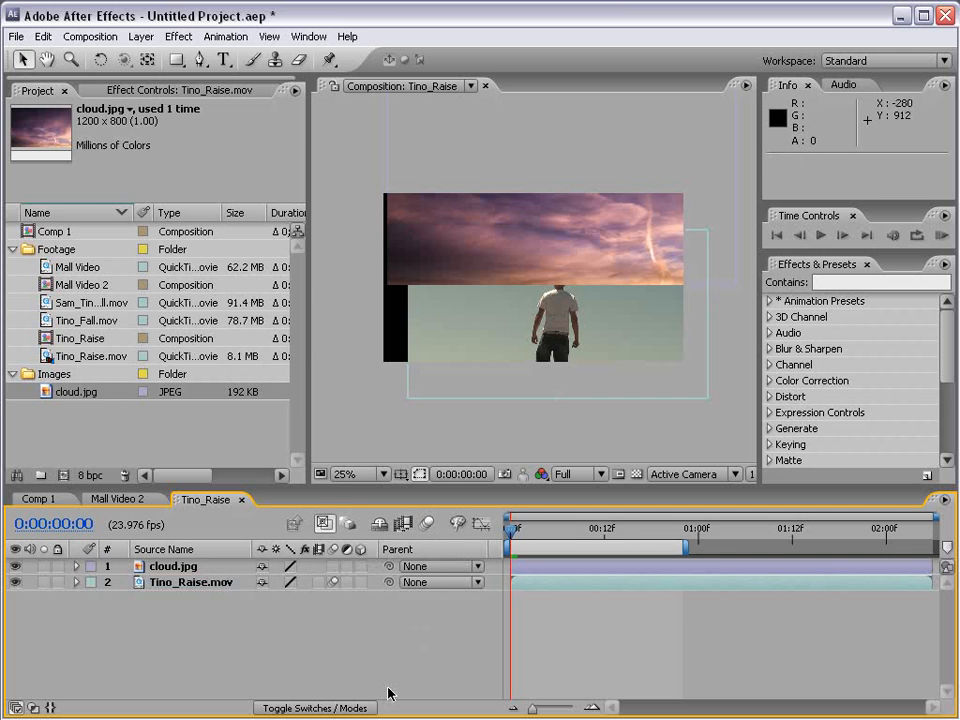
# Step: Add a new adjustment layer above cloud.jpg and Tino_Raise.mov in the Tino_Raise composition
pyautogui.click(172, 566)
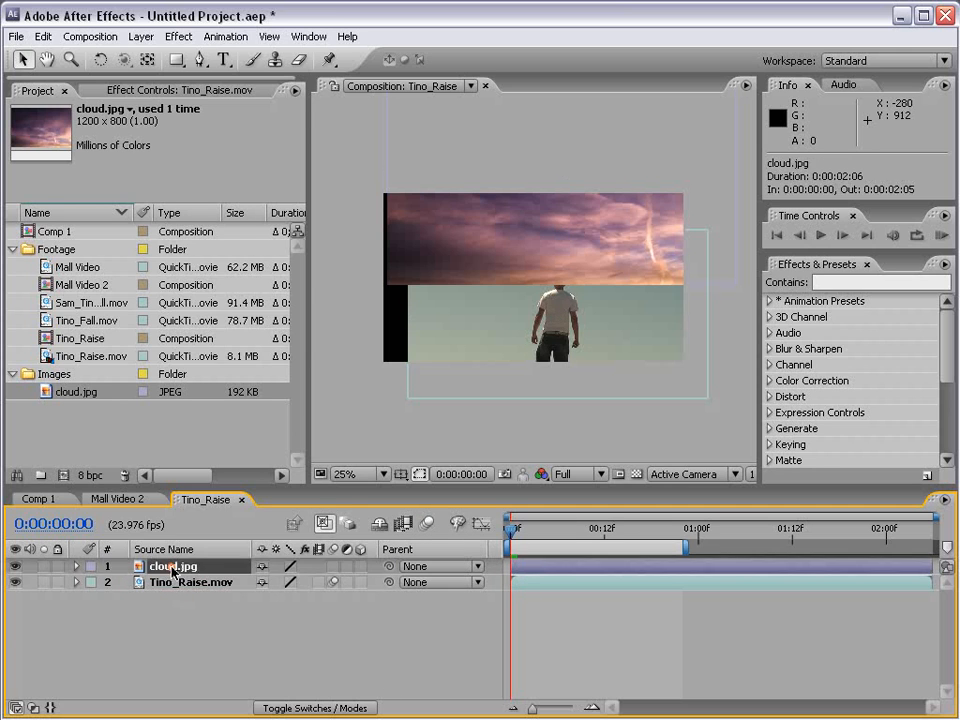
pyautogui.click(176, 582)
pyautogui.click(538, 613)
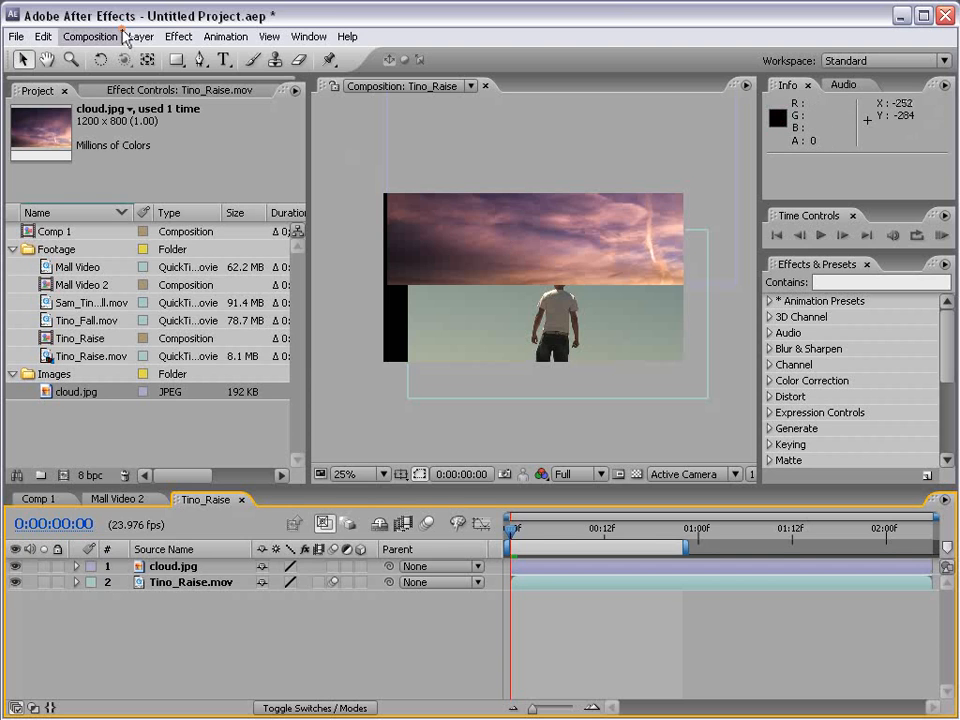
pyautogui.click(126, 36)
pyautogui.moveTo(130, 56)
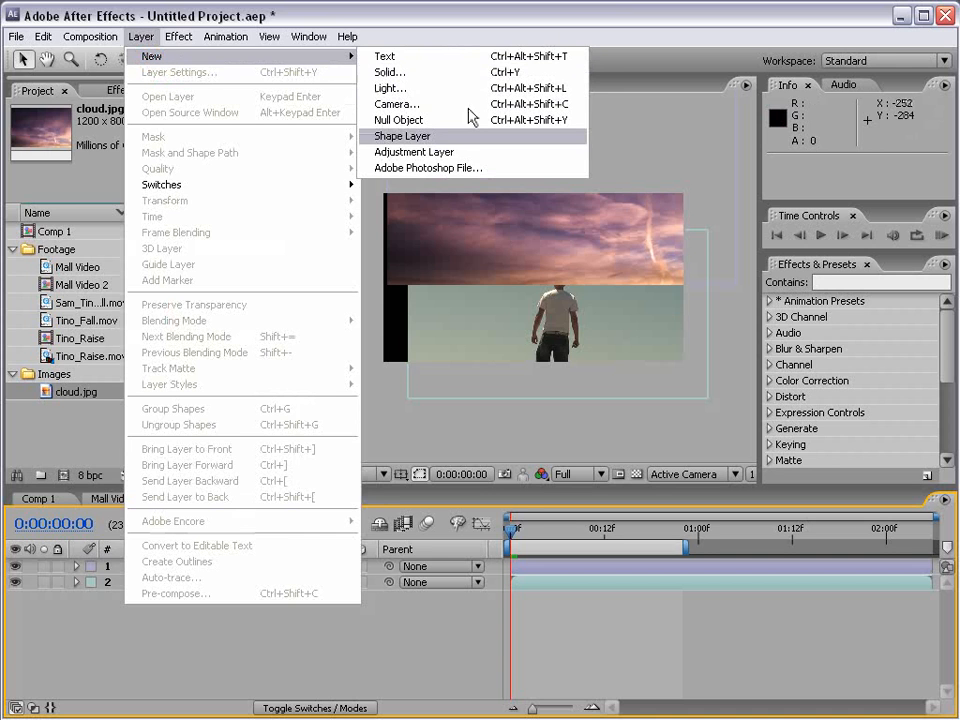
pyautogui.click(466, 153)
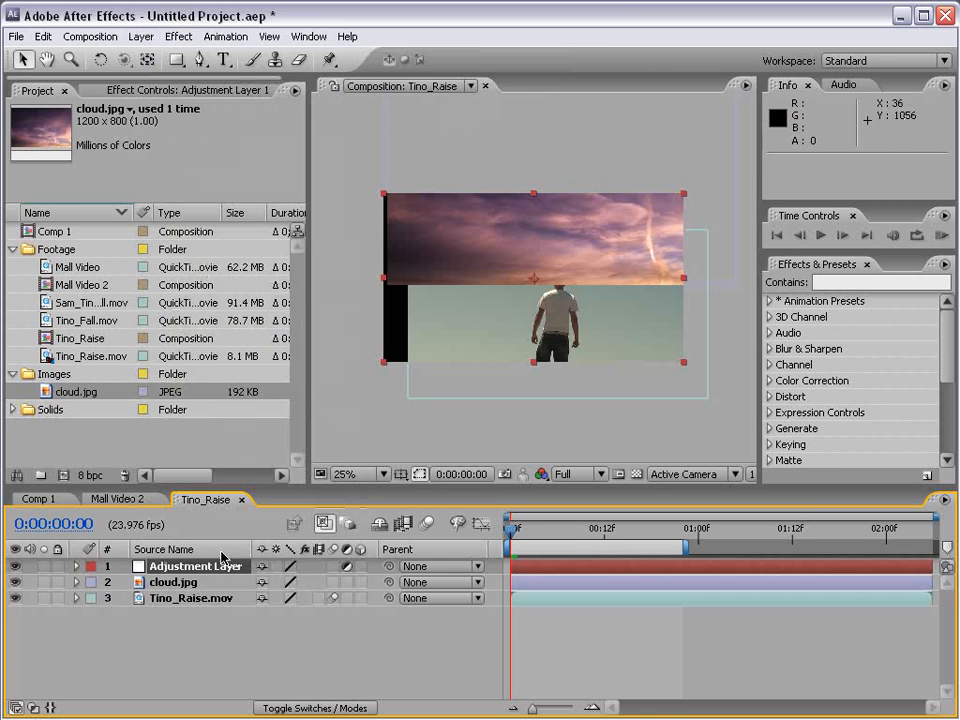
# Step: Apply Fast Blur to the adjustment layer and set its Blurriness to 95
pyautogui.click(178, 572)
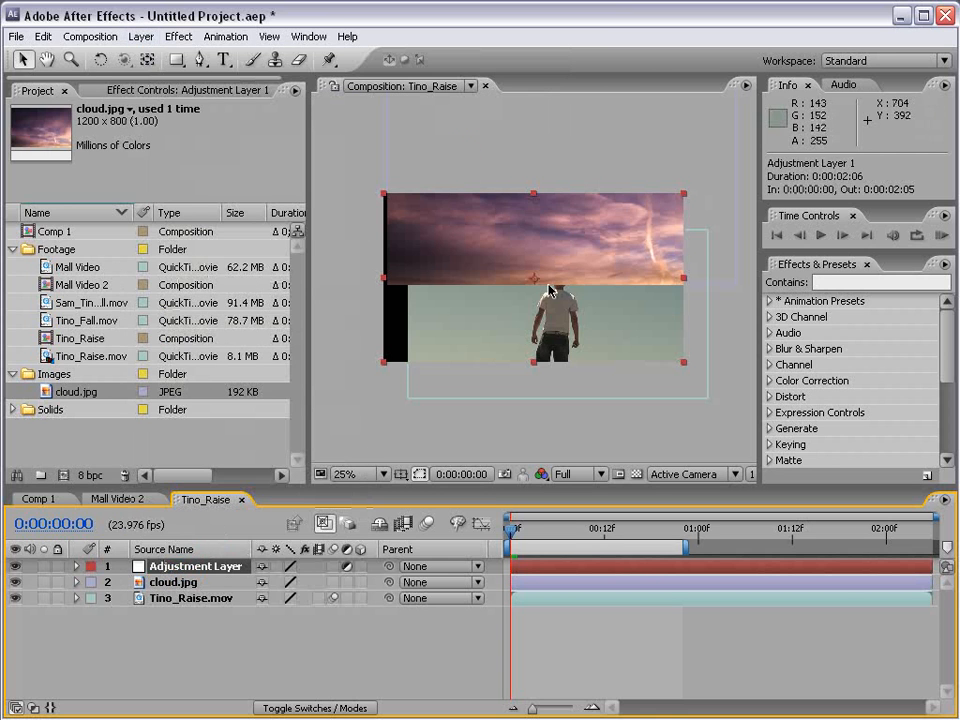
pyautogui.click(178, 36)
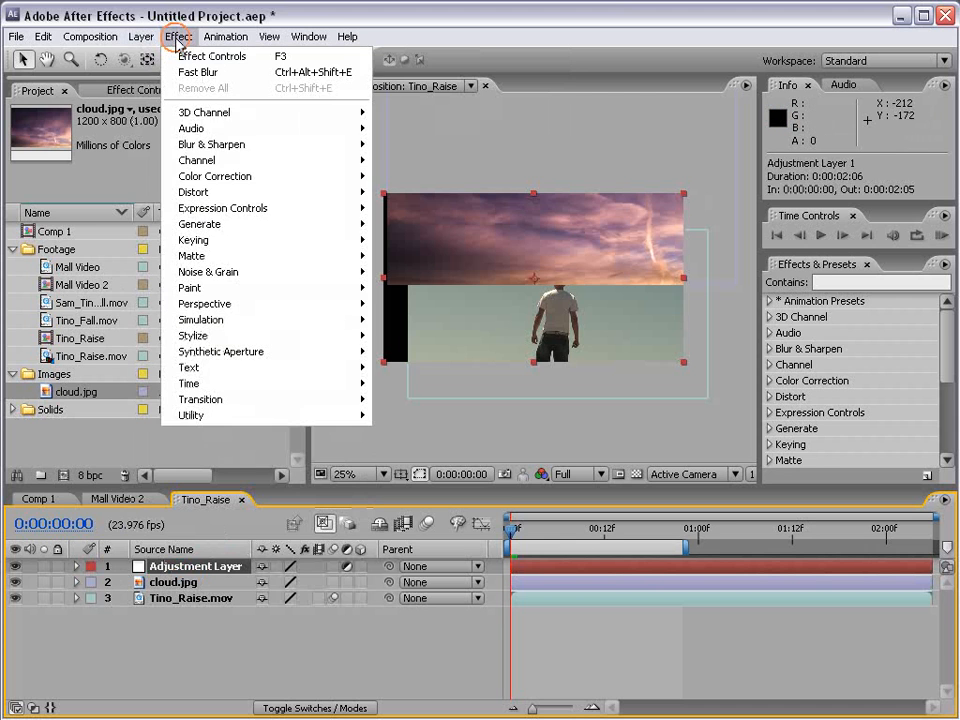
pyautogui.moveTo(215, 144)
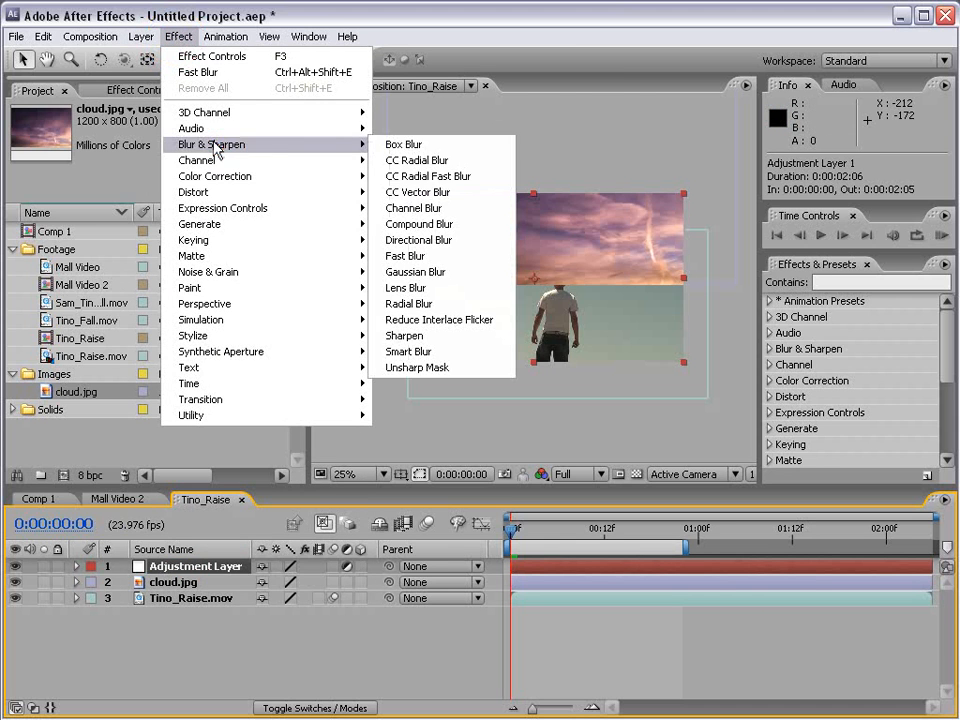
pyautogui.click(427, 256)
pyautogui.moveTo(150, 158); pyautogui.dragTo(244, 160)
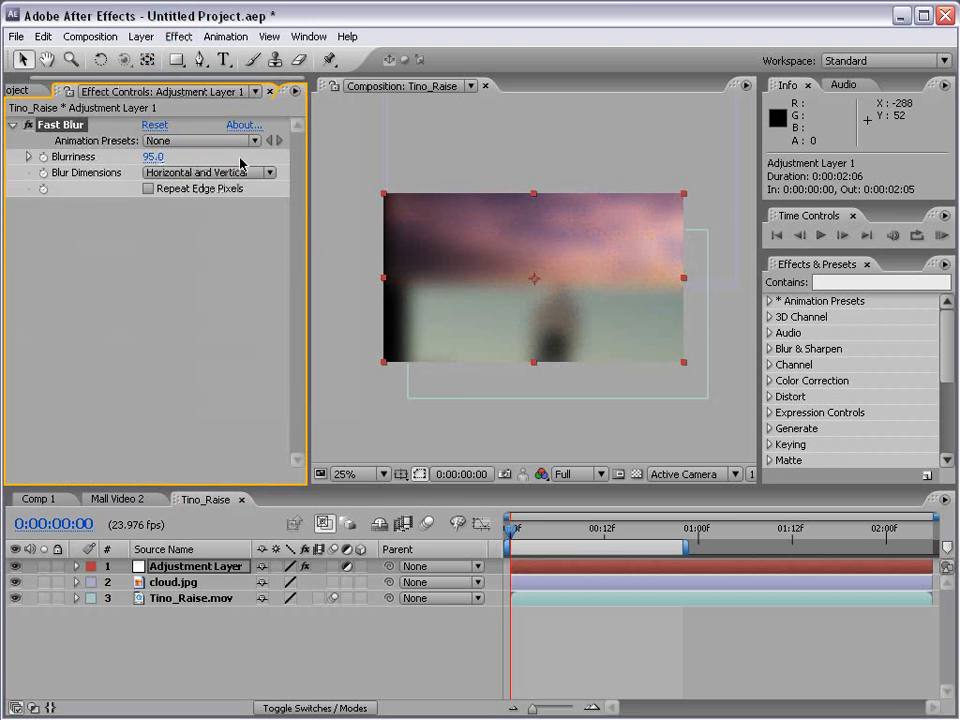
# Step: Disable Fast Blur on the adjustment layer and add a Curves effect with an S-shaped RGB curve for more contrast
pyautogui.click(187, 571)
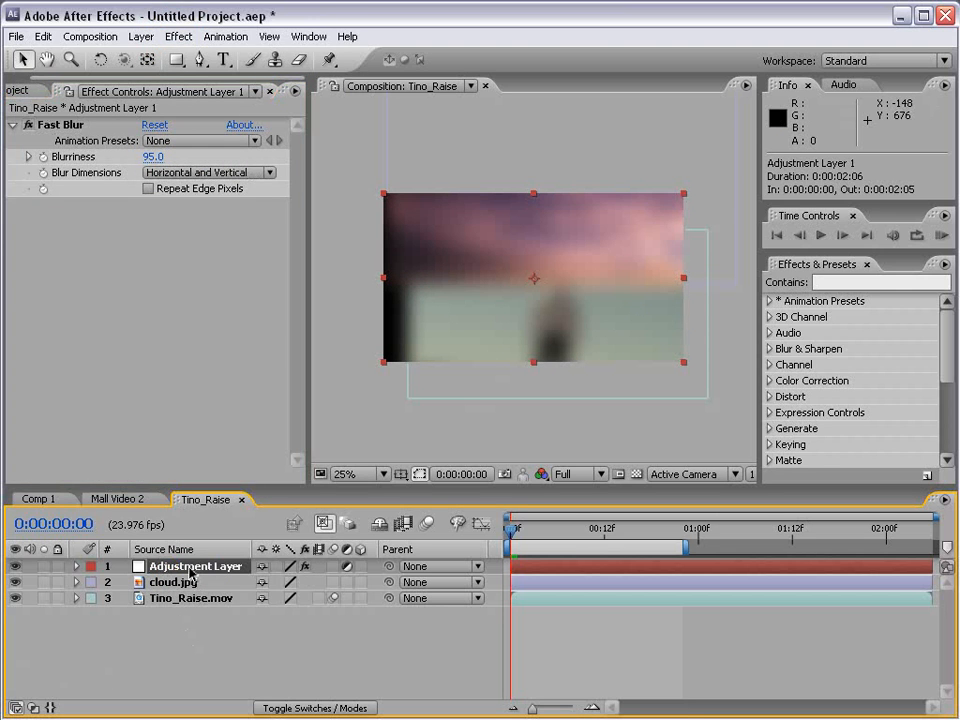
pyautogui.click(28, 125)
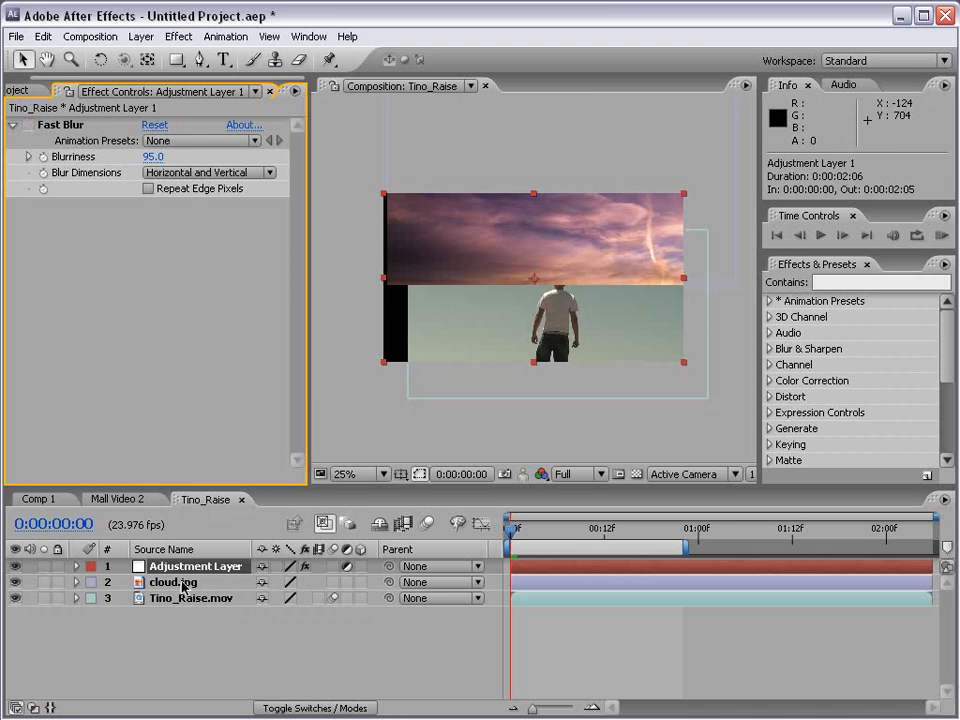
pyautogui.click(179, 36)
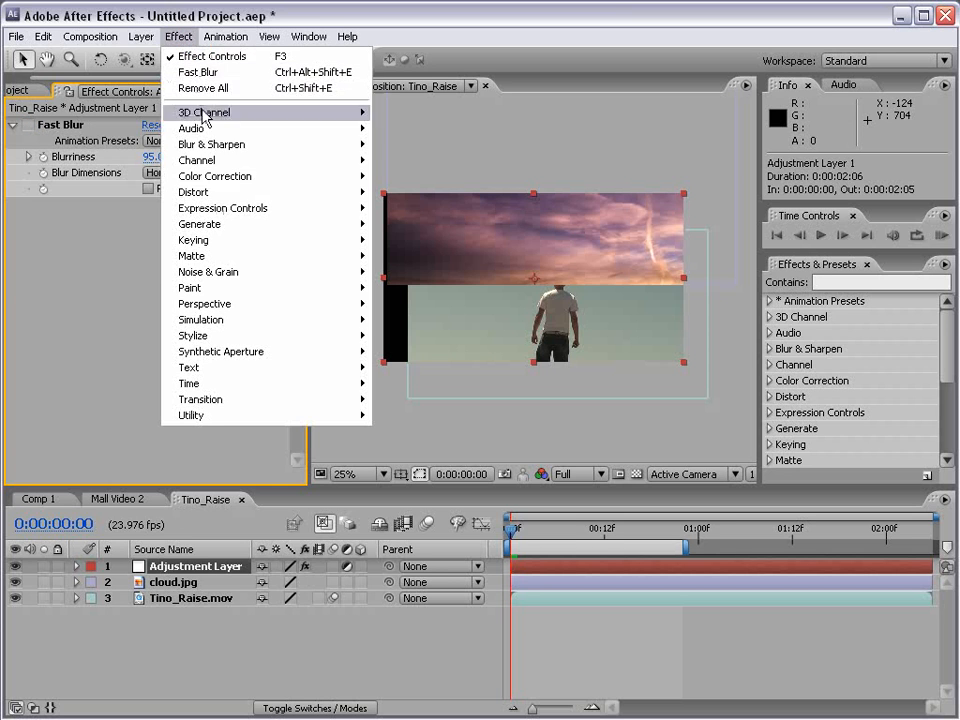
pyautogui.moveTo(213, 180)
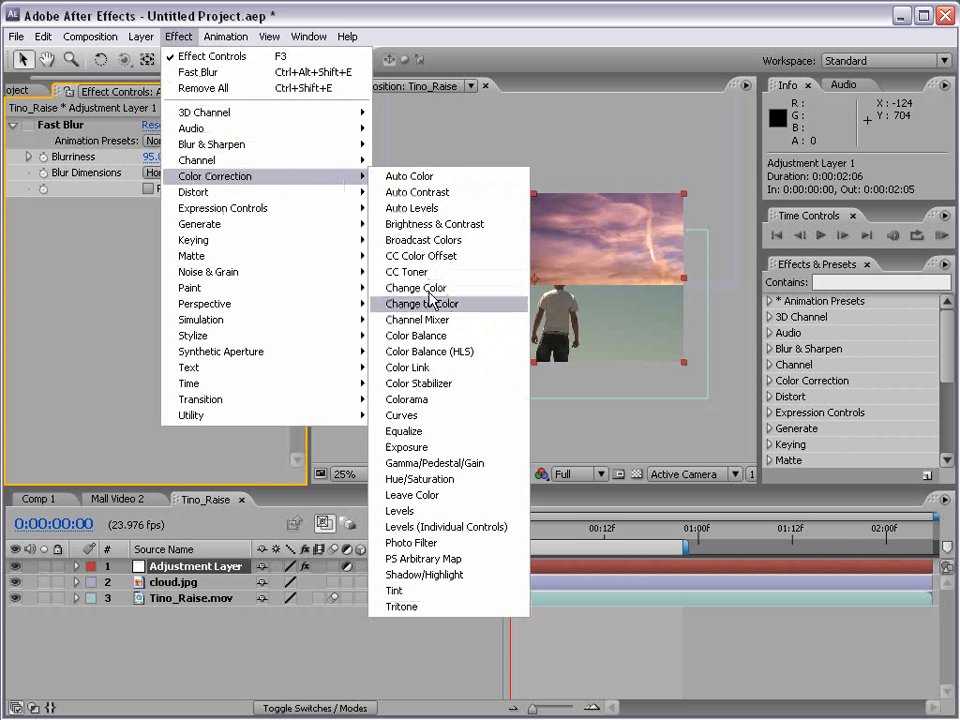
pyautogui.click(420, 415)
pyautogui.moveTo(124, 356); pyautogui.dragTo(162, 313)
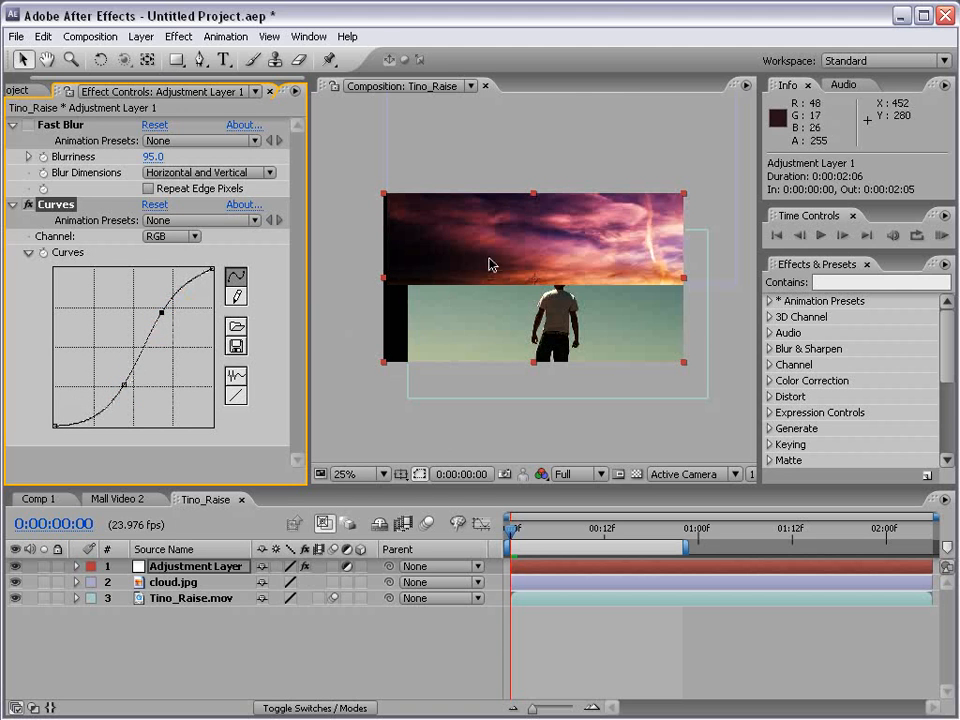
# Step: Try the adjustment layer at 54% opacity and undo the change
pyautogui.press('.')
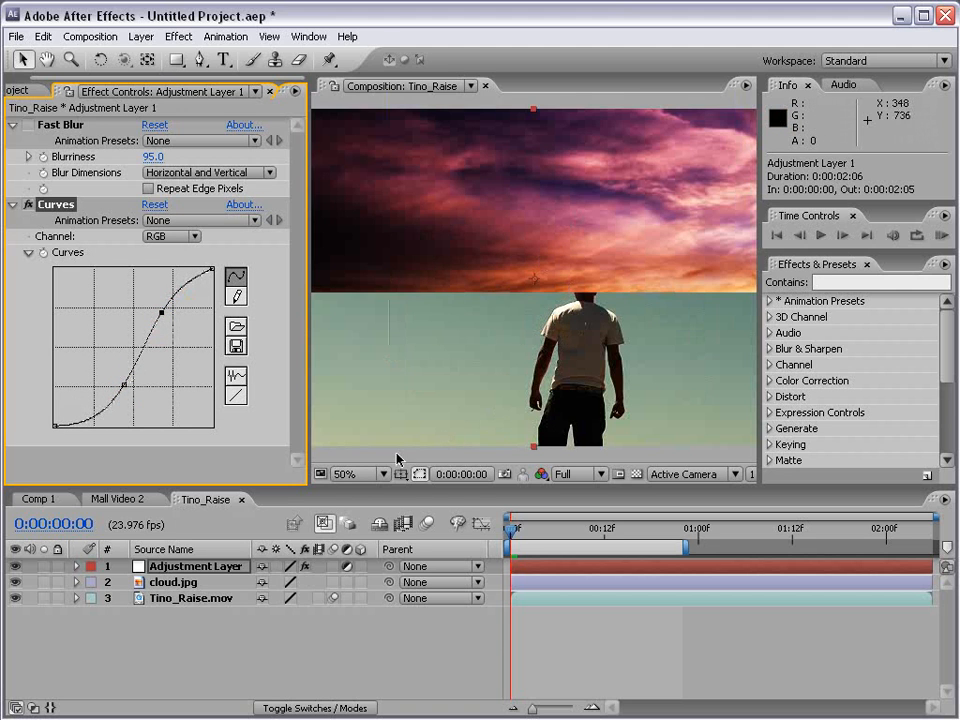
pyautogui.press(',')
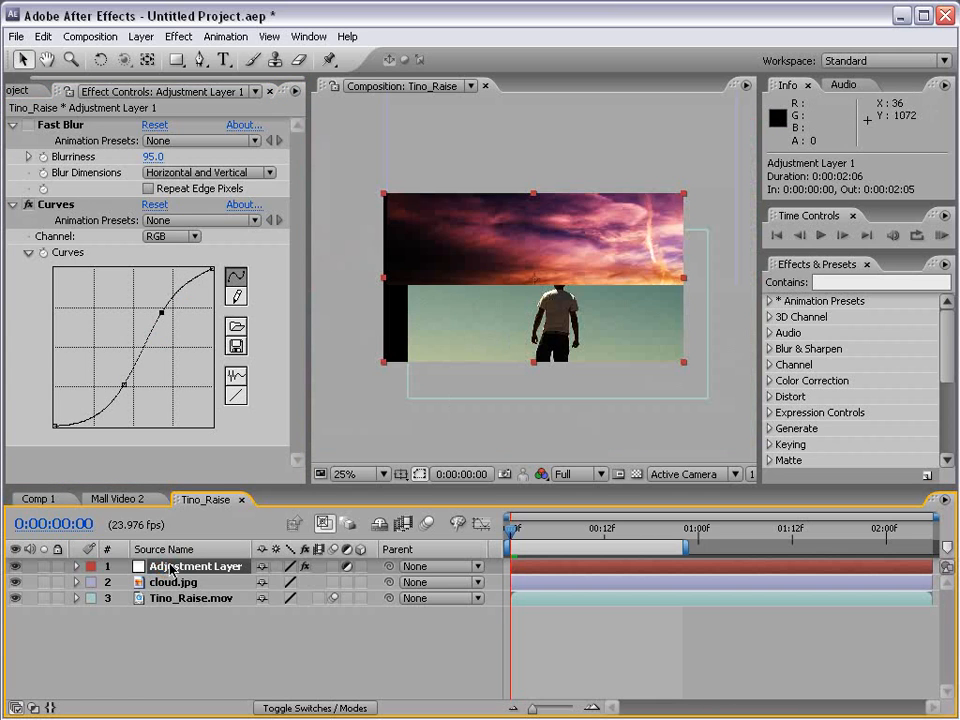
pyautogui.press('t')
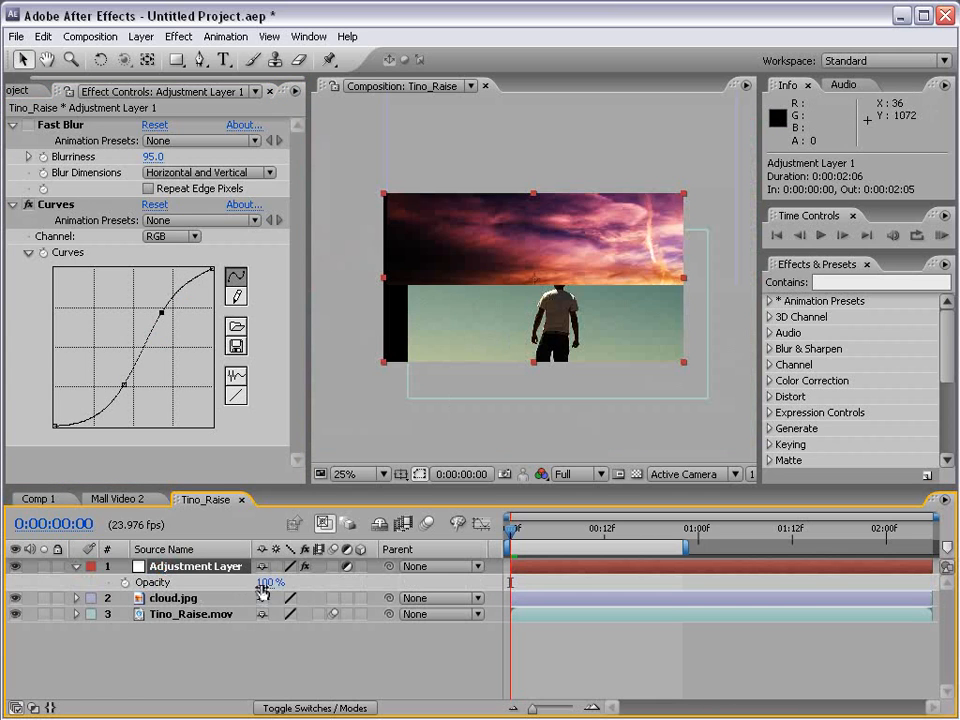
pyautogui.moveTo(263, 586); pyautogui.dragTo(240, 588)
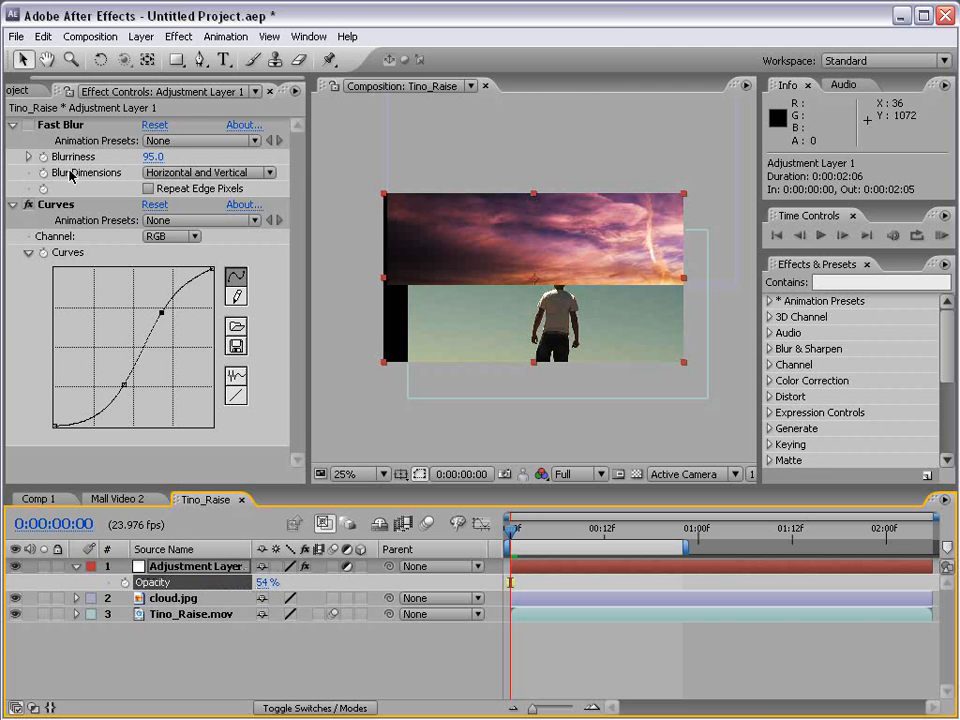
pyautogui.hotkey('ctrl', 'z')
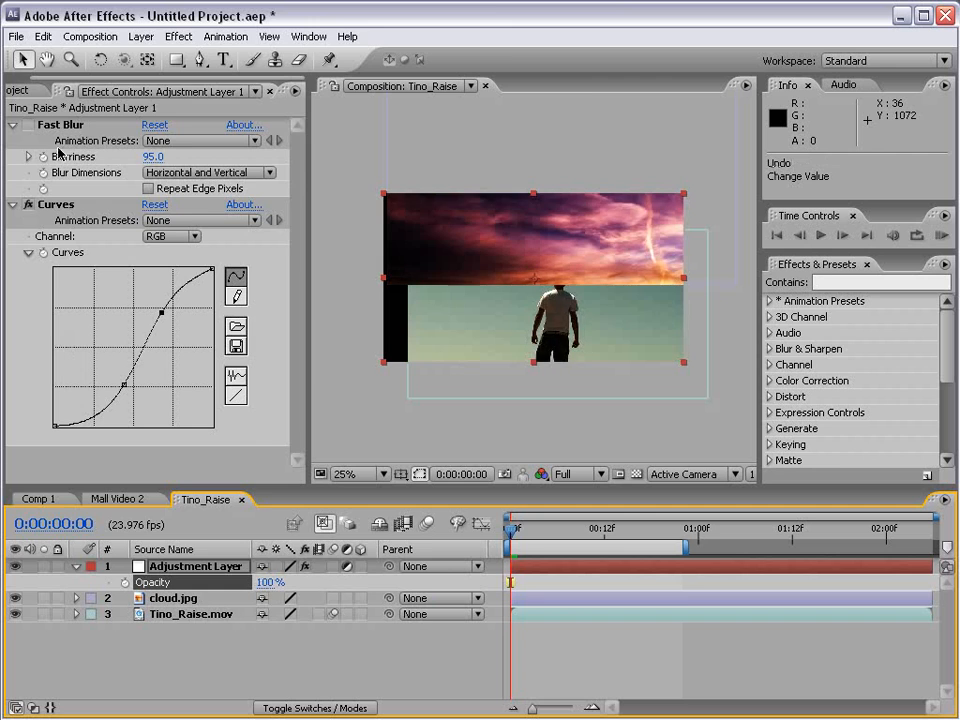
# Step: Enable Fast Blur on the adjustment layer again and move the layer between cloud.jpg and Tino_Raise.mov
pyautogui.click(29, 125)
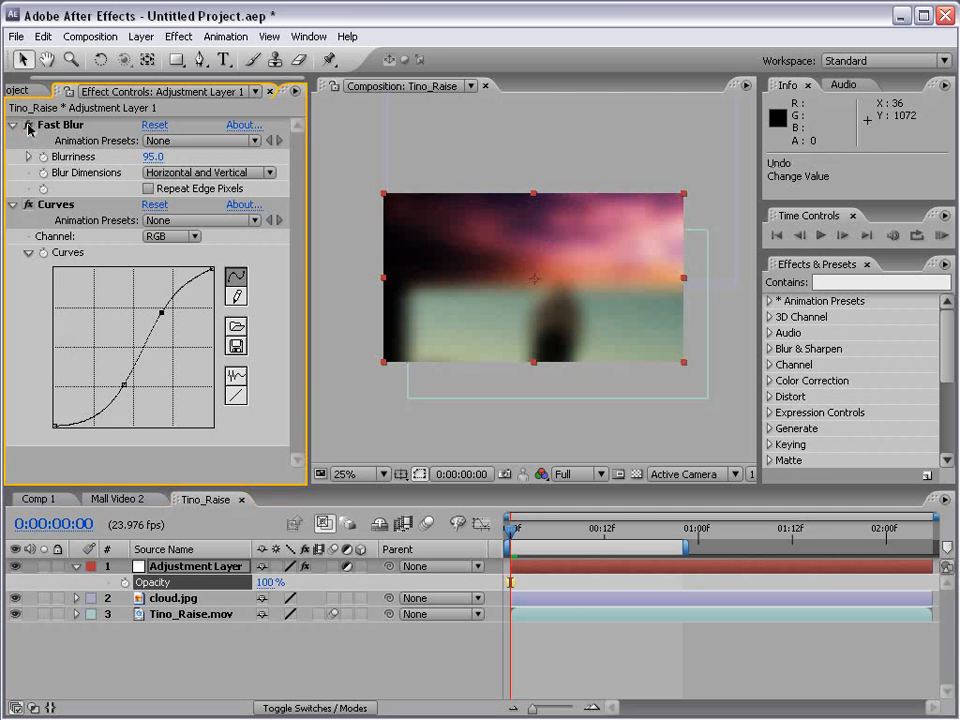
pyautogui.click(194, 570)
pyautogui.moveTo(170, 572); pyautogui.dragTo(165, 620)
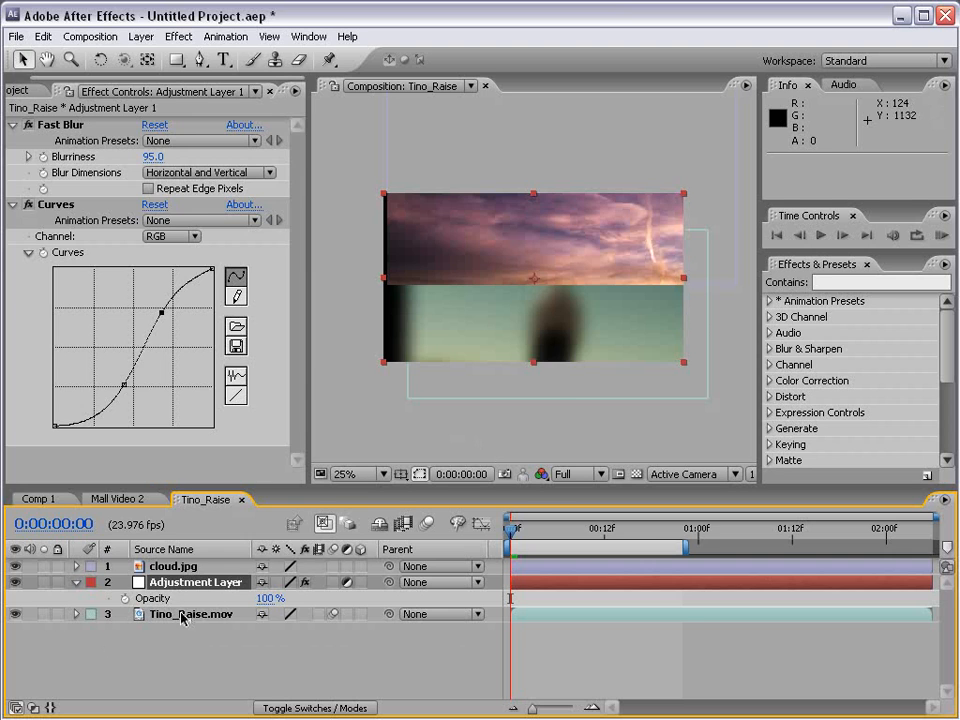
pyautogui.click(183, 615)
pyautogui.click(175, 567)
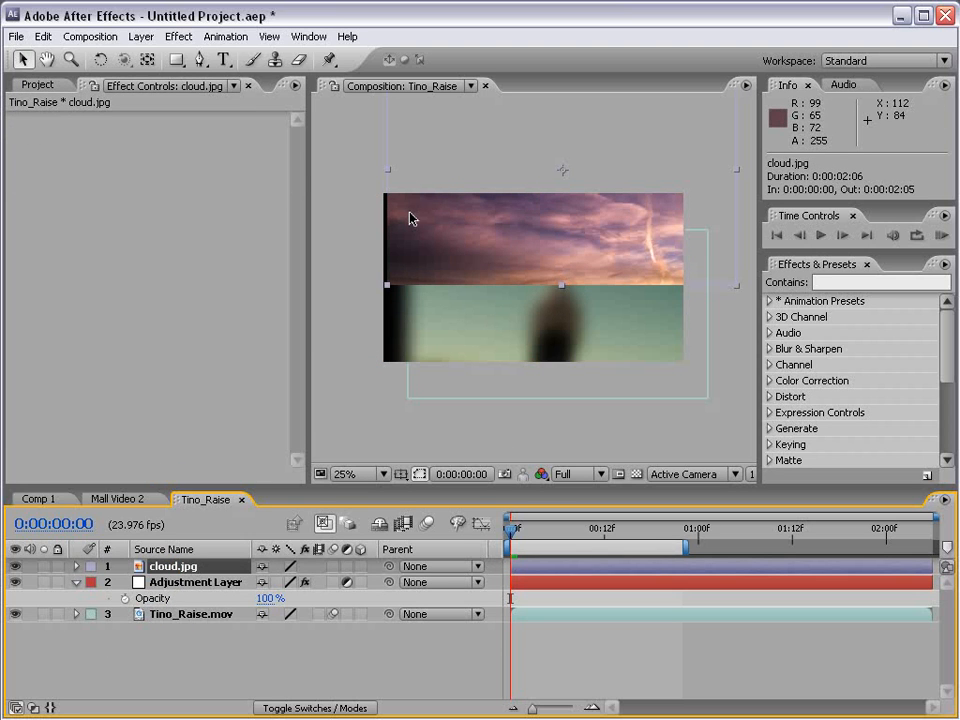
# Step: Delete the adjustment layer from the Tino_Raise composition
pyautogui.click(181, 583)
pyautogui.press('Delete')
pyautogui.click(340, 440)
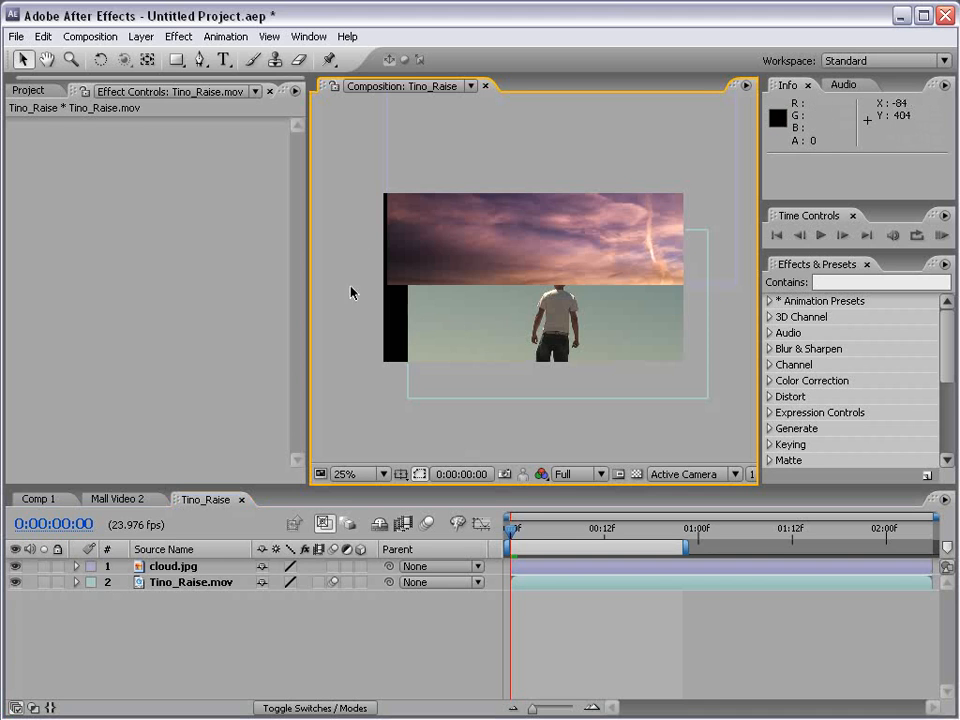
# Step: Create a new 1280 × 720 solid layer in deep red (#980000)
pyautogui.click(151, 48)
pyautogui.moveTo(150, 56)
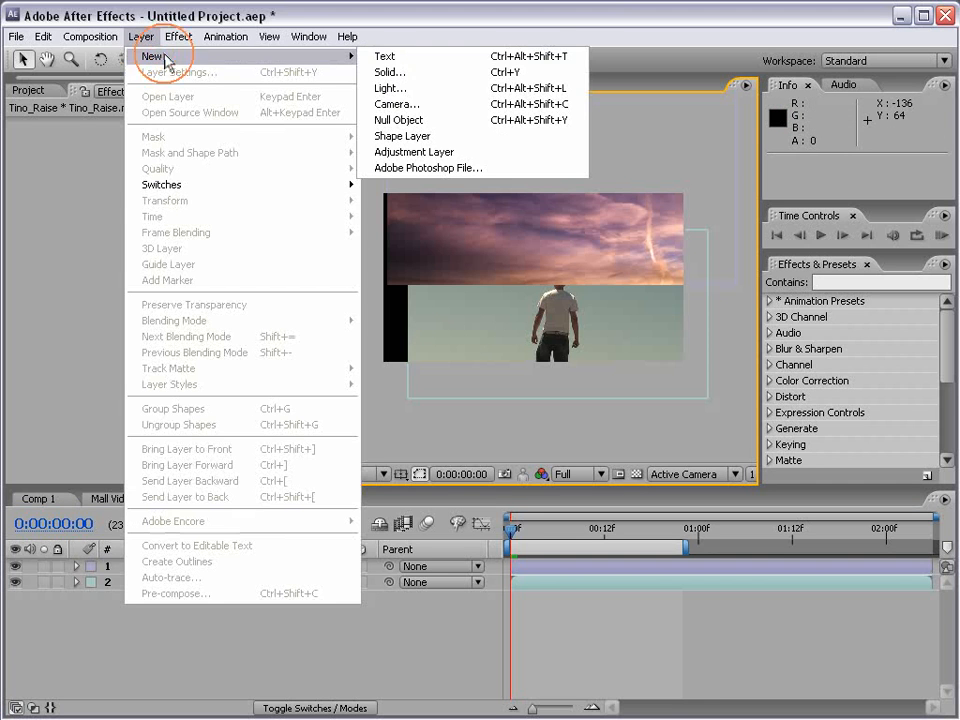
pyautogui.click(411, 75)
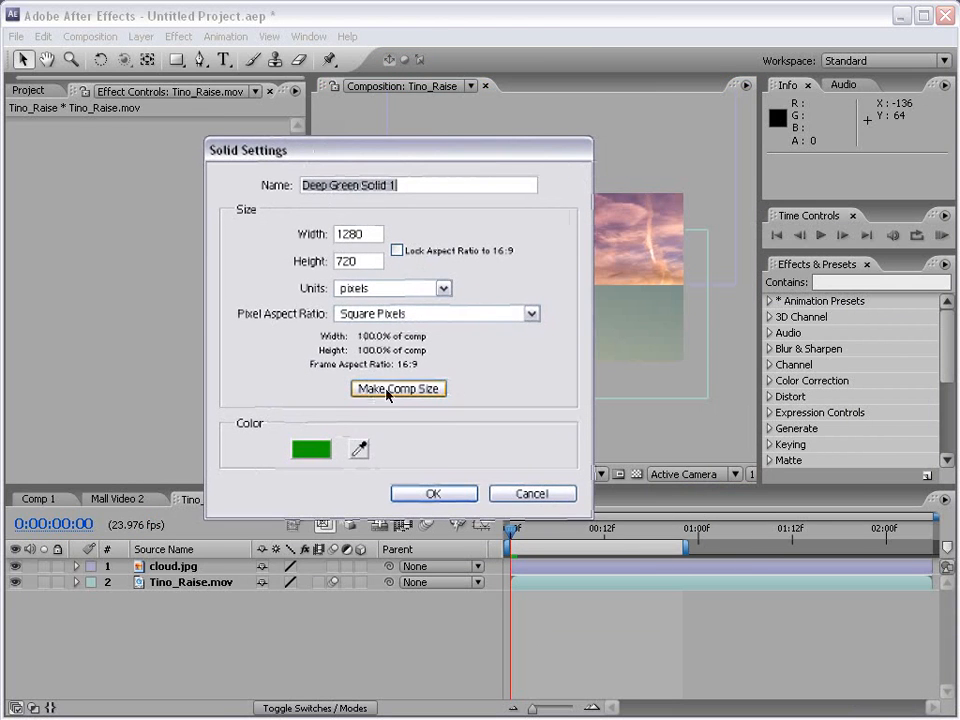
pyautogui.click(311, 449)
pyautogui.moveTo(454, 497); pyautogui.dragTo(459, 428)
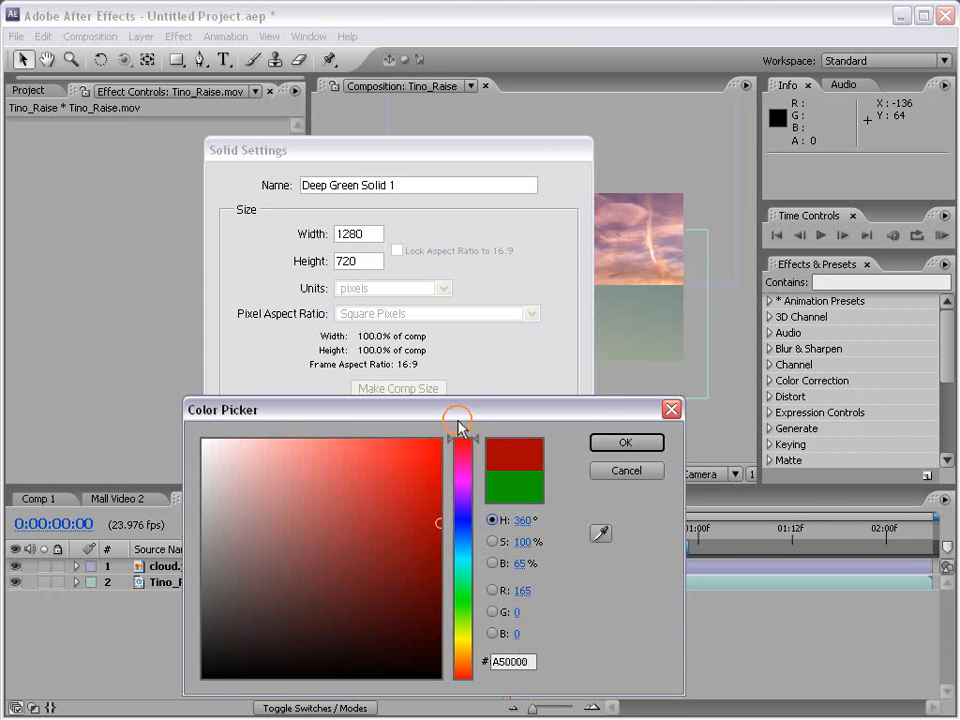
pyautogui.click(440, 536)
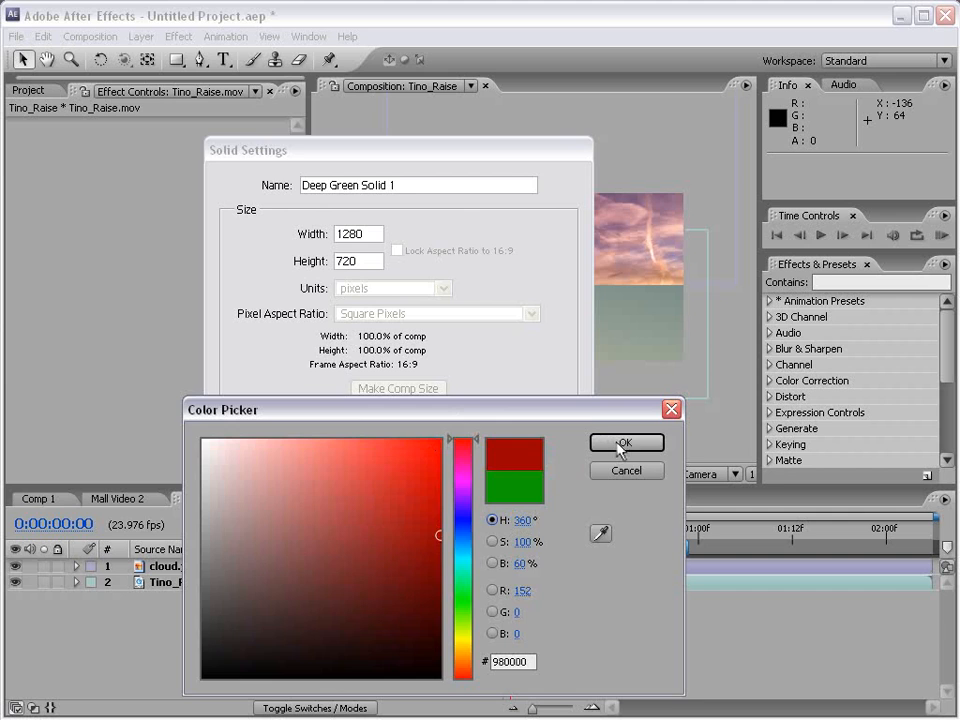
pyautogui.click(619, 444)
pyautogui.click(445, 495)
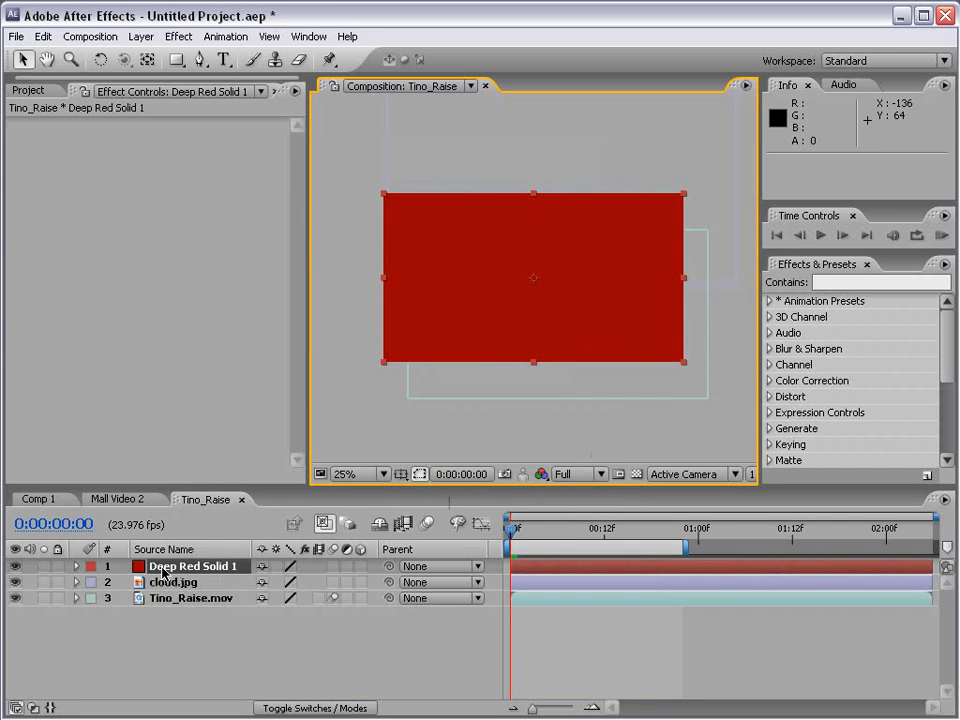
# Step: Move the red solid below Tino_Raise.mov in the layer order, and undo the accidental shift of its position
pyautogui.moveTo(190, 570); pyautogui.dragTo(187, 613)
pyautogui.moveTo(443, 240)
pyautogui.mouseDown()
pyautogui.moveTo(564, 204)
pyautogui.moveTo(446, 246)
pyautogui.mouseUp()
pyautogui.hotkey('ctrl', 'z')
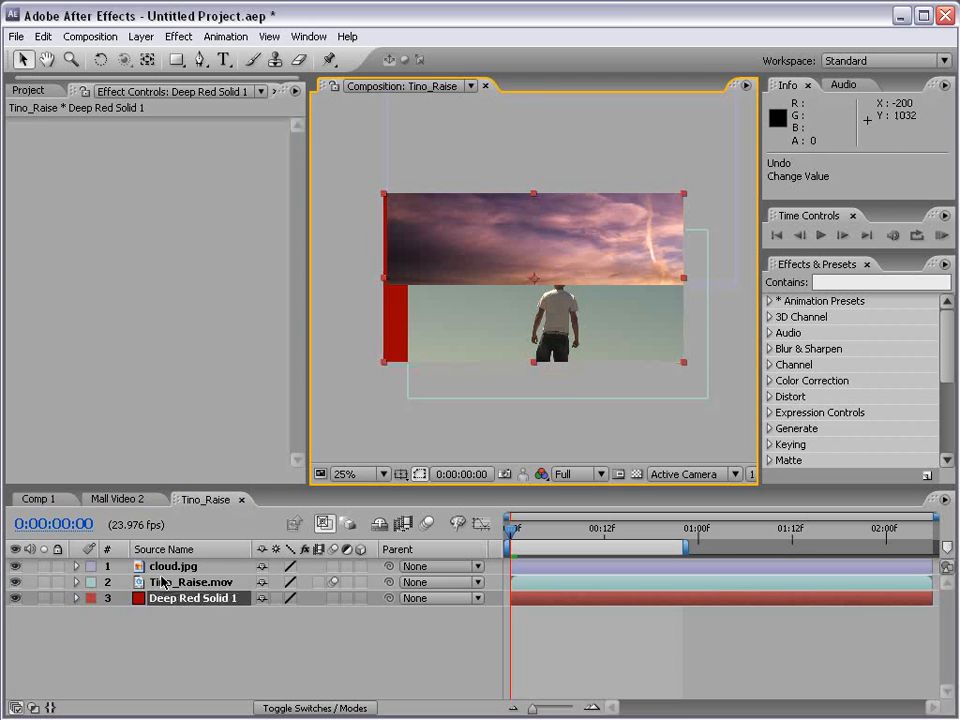
# Step: Uncover the red solid by moving Tino_Raise.mov toward the frame's lower-right corner and cloud.jpg up to about 772, -416
pyautogui.click(222, 582)
pyautogui.moveTo(503, 321); pyautogui.dragTo(636, 402)
pyautogui.moveTo(527, 223); pyautogui.dragTo(530, 150)
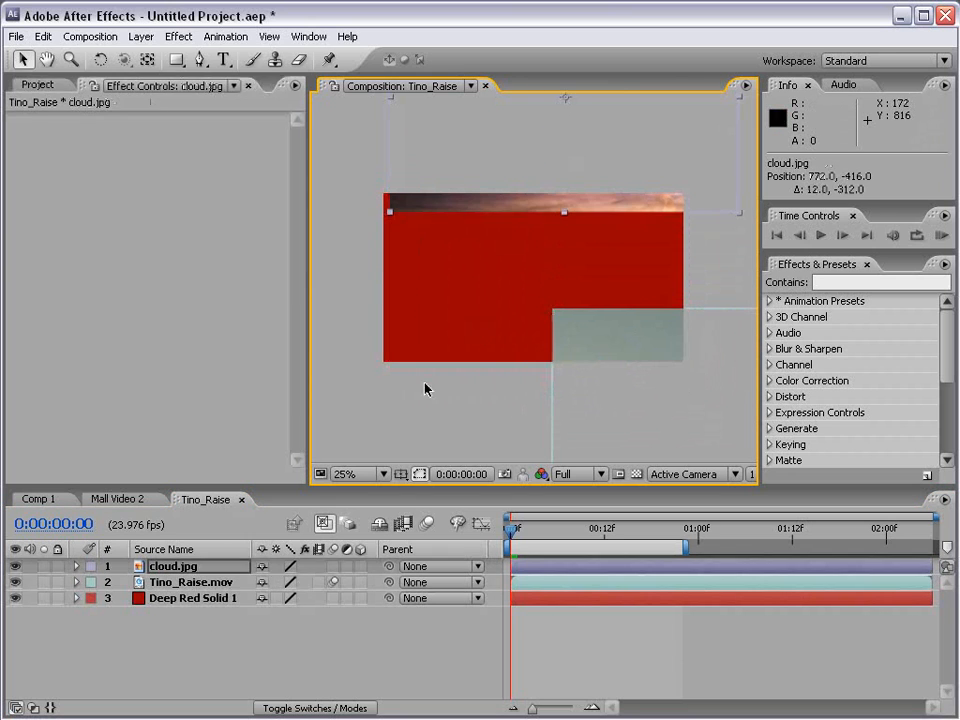
# Step: Scale Tino_Raise.mov down to a small picture and place it in the left half of the frame at about 356, 388
pyautogui.moveTo(587, 410); pyautogui.dragTo(505, 367)
pyautogui.moveTo(661, 380); pyautogui.dragTo(574, 355)
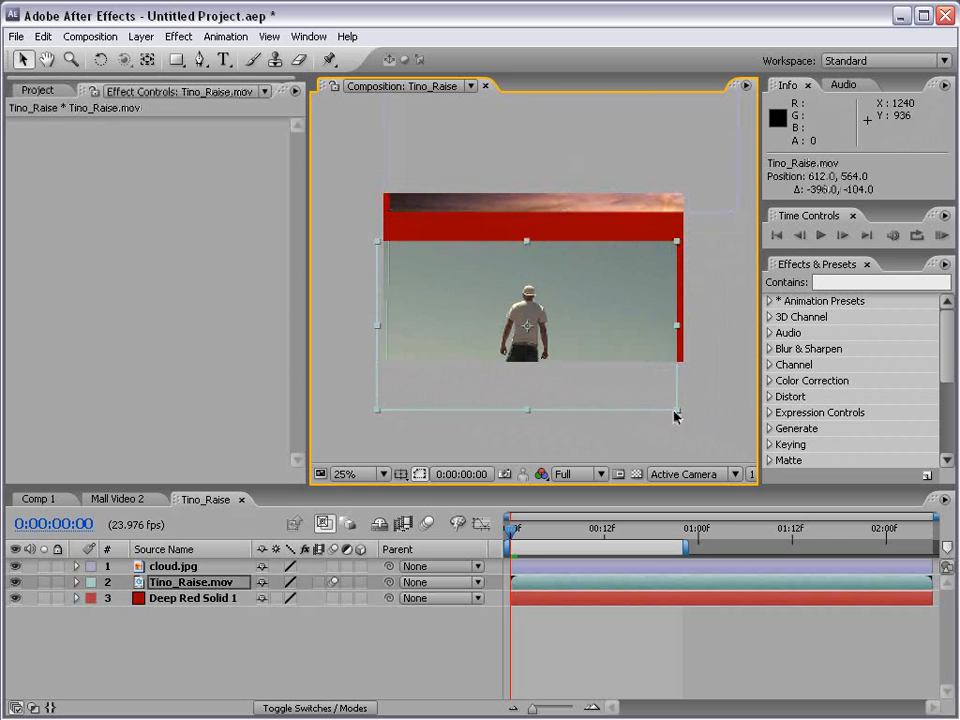
pyautogui.moveTo(677, 411); pyautogui.dragTo(493, 291)
# Step: Scale cloud.jpg down to about 45% and place it beside Tino_Raise.mov in the right half of the frame
pyautogui.click(525, 210)
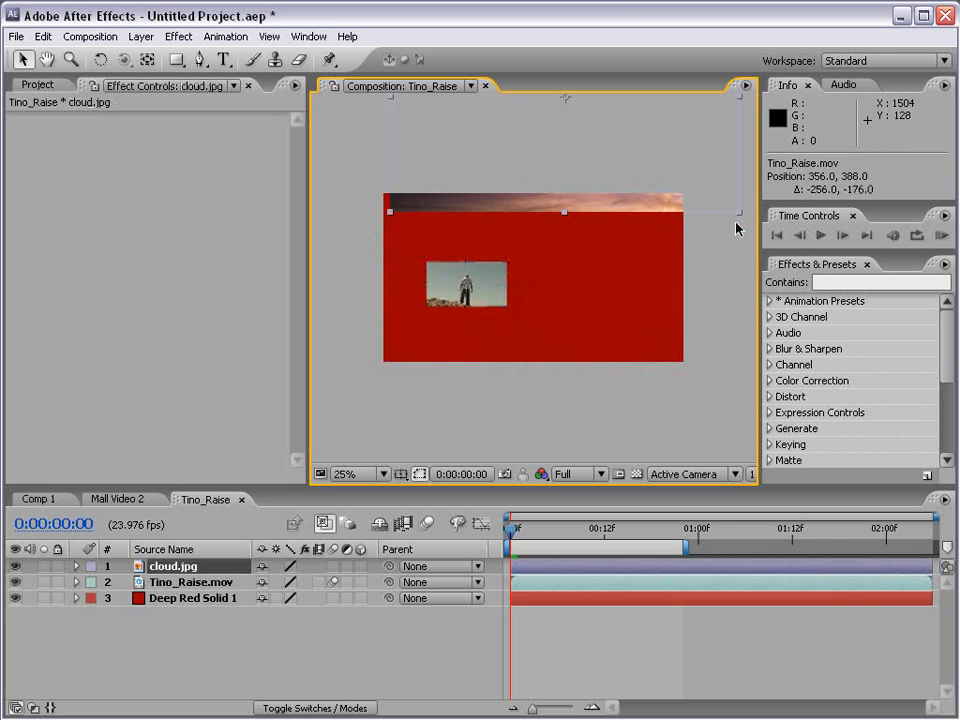
pyautogui.moveTo(740, 215); pyautogui.dragTo(617, 158)
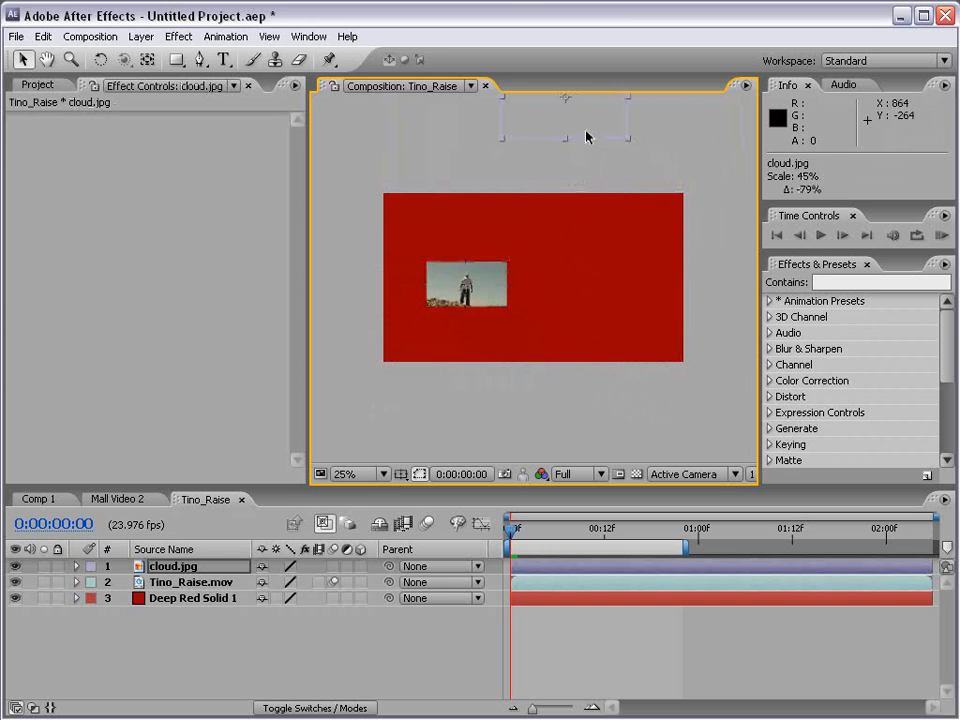
pyautogui.moveTo(587, 137); pyautogui.dragTo(608, 299)
pyautogui.click(597, 380)
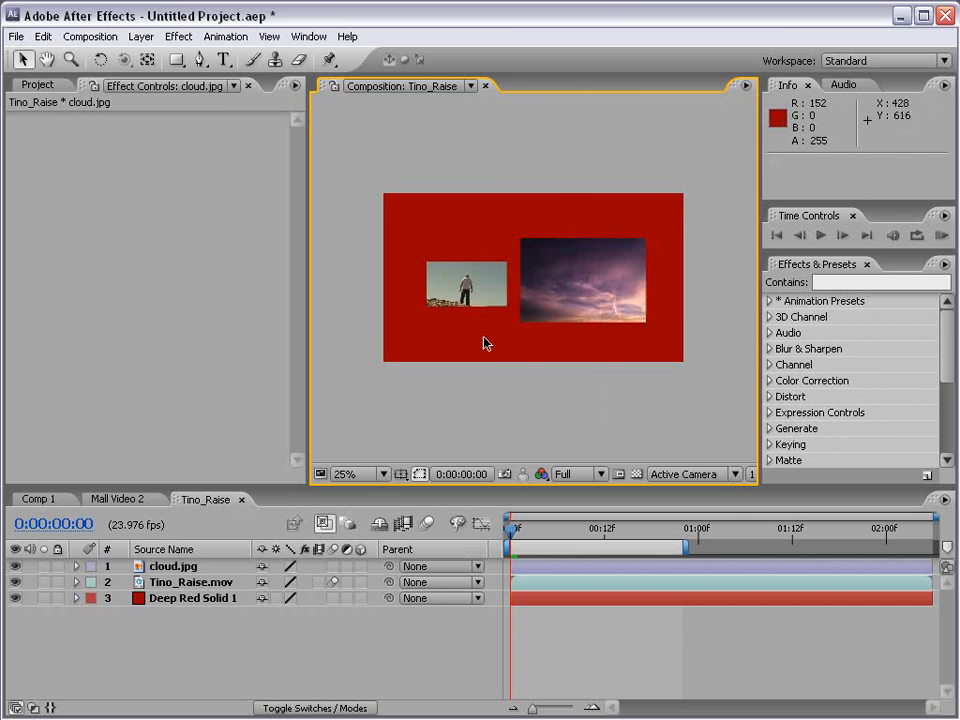
pyautogui.press('.')
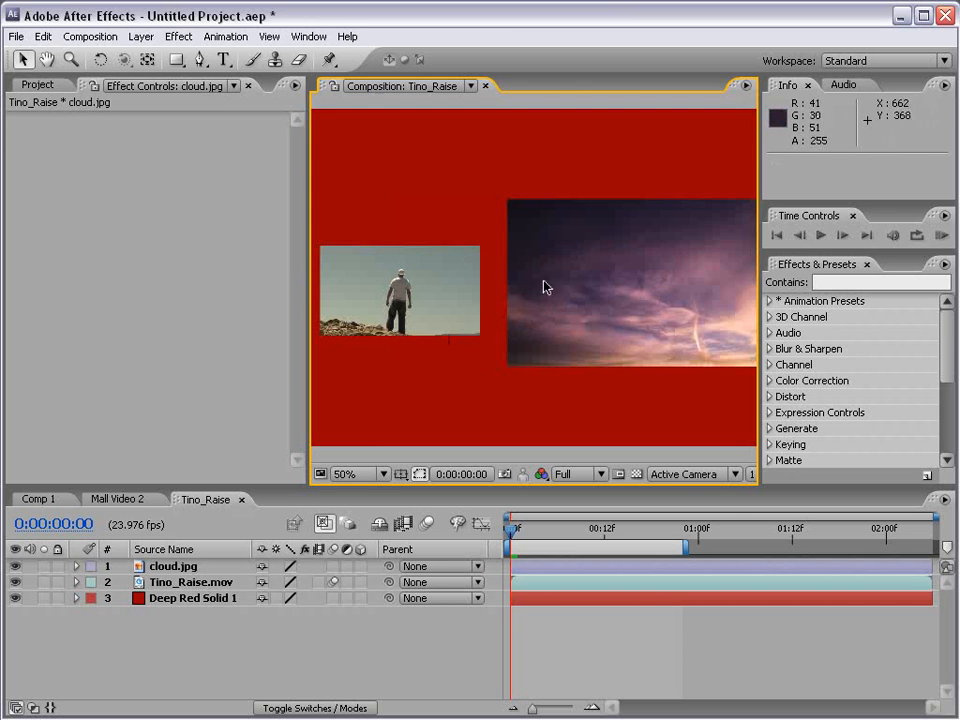